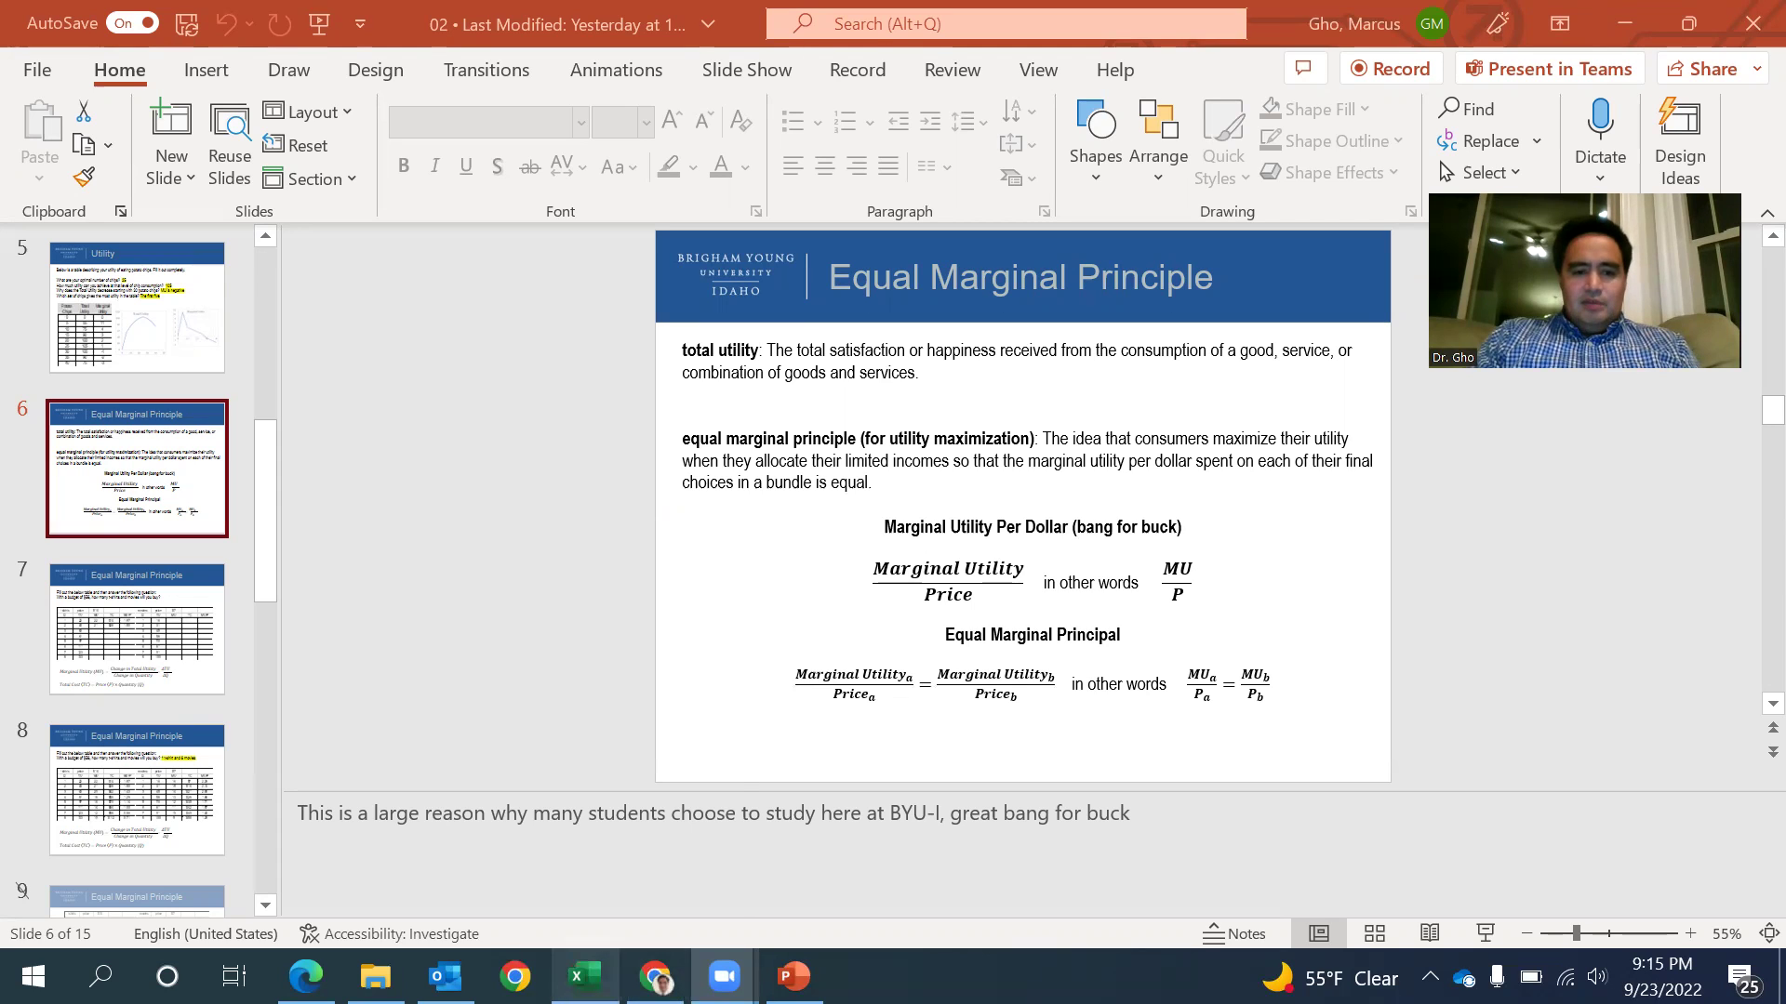
Switch from PowerPoint to the Book1 Excel workbook holding the pizza and root beer table.
mouse_move(584, 977)
click(589, 833)
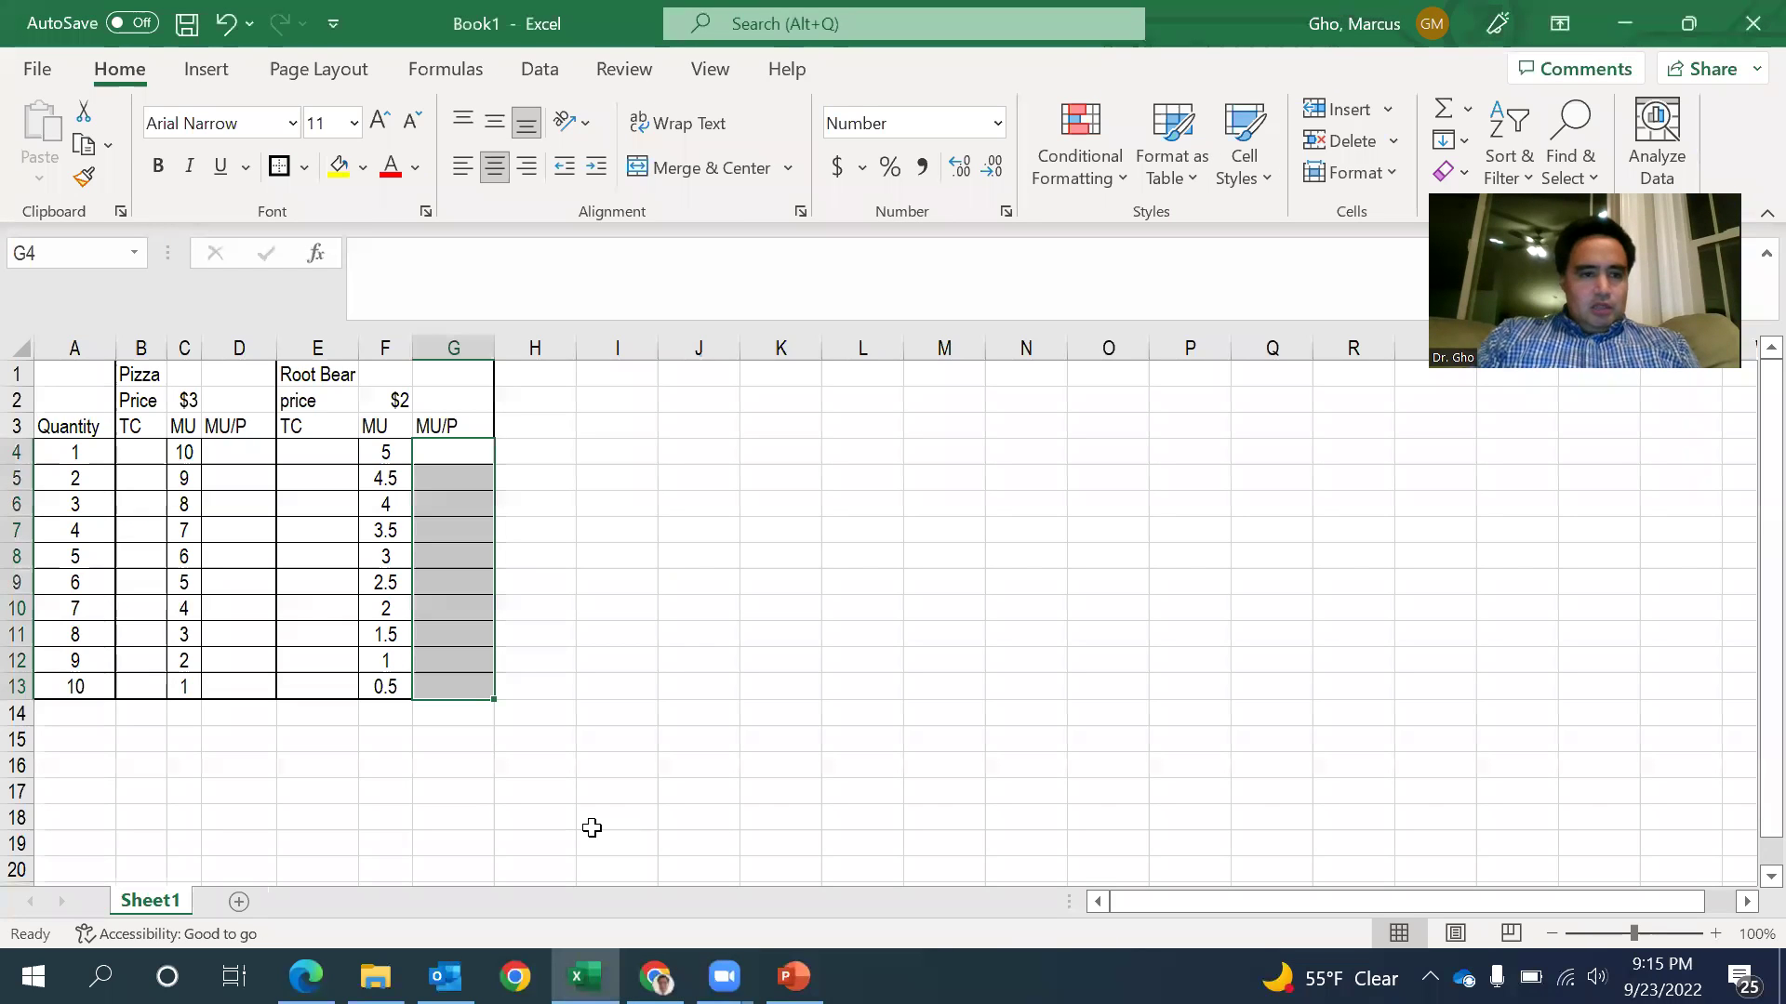
click(565, 507)
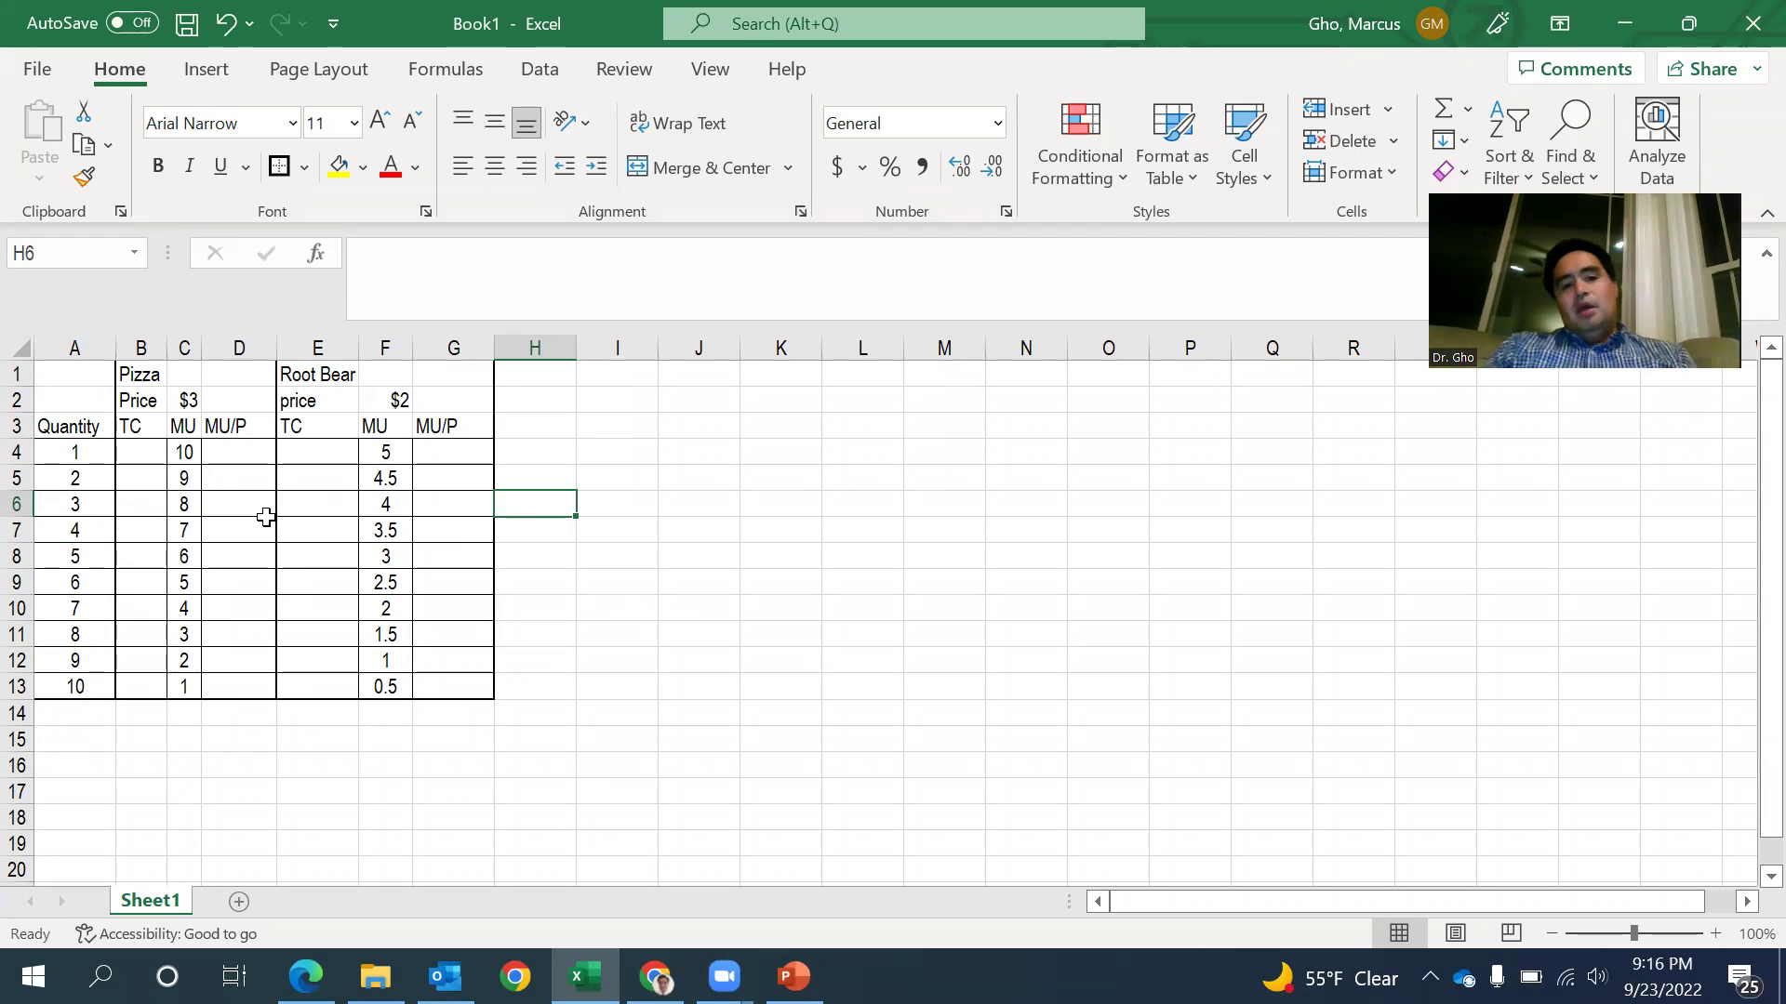
click(393, 452)
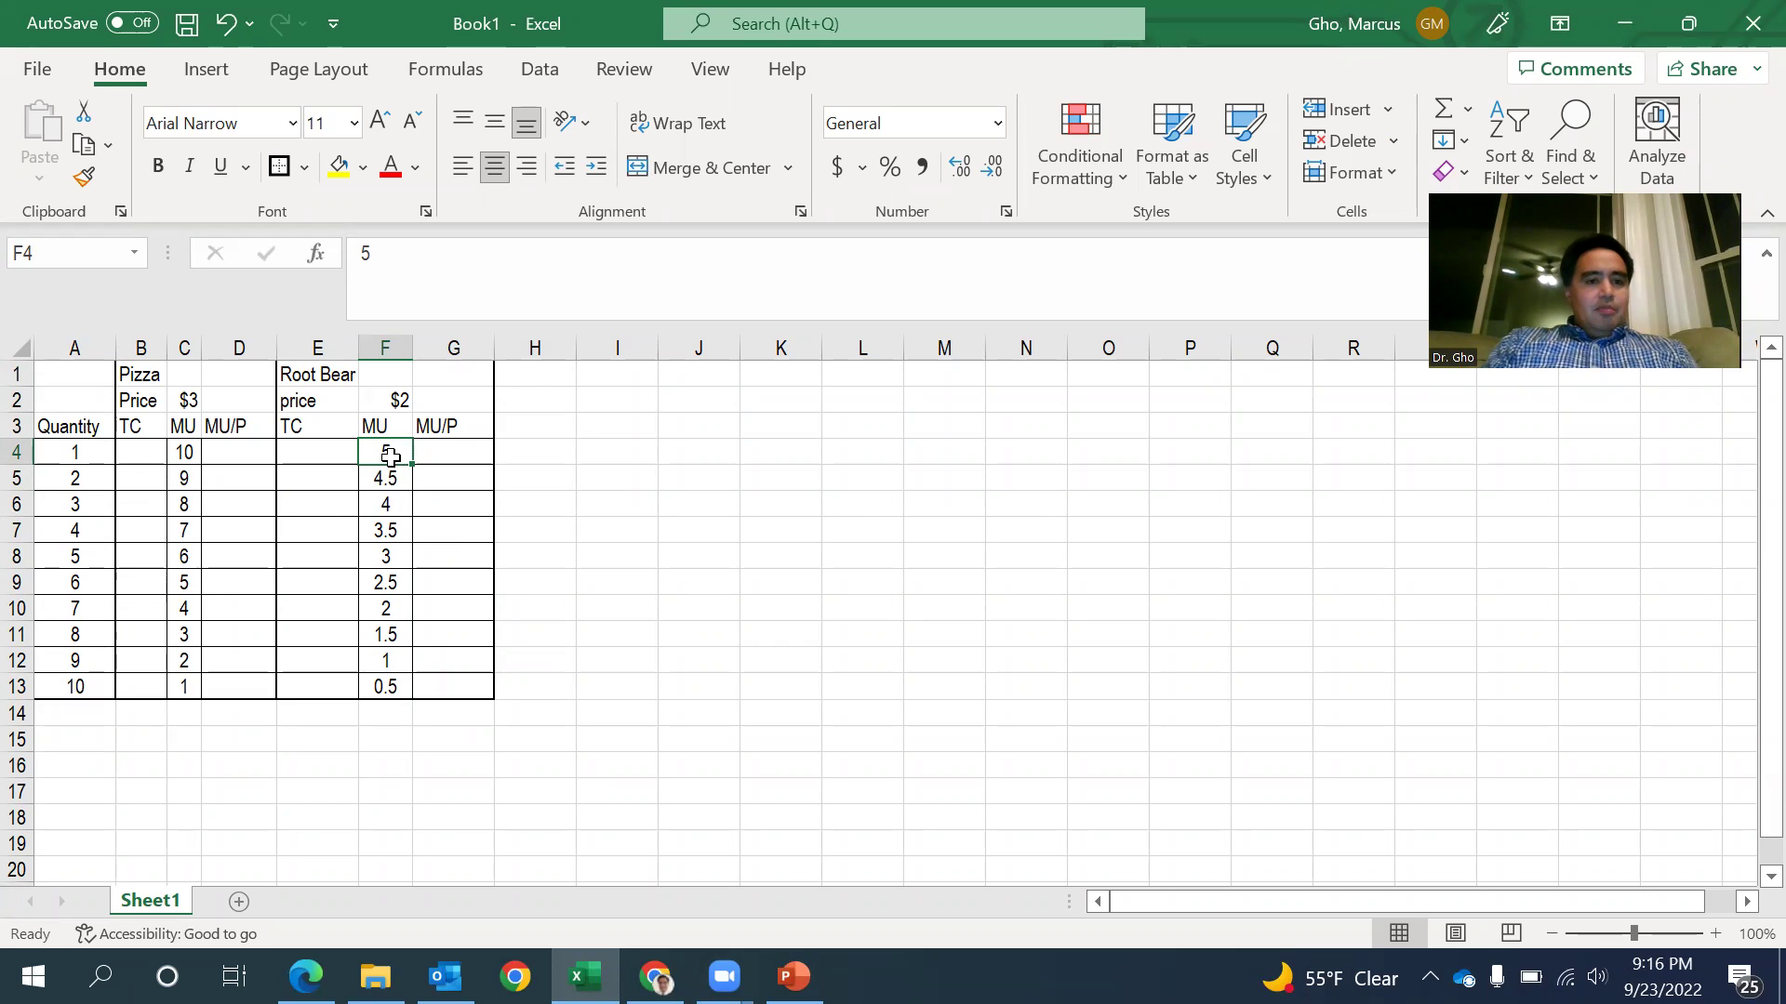
click(389, 481)
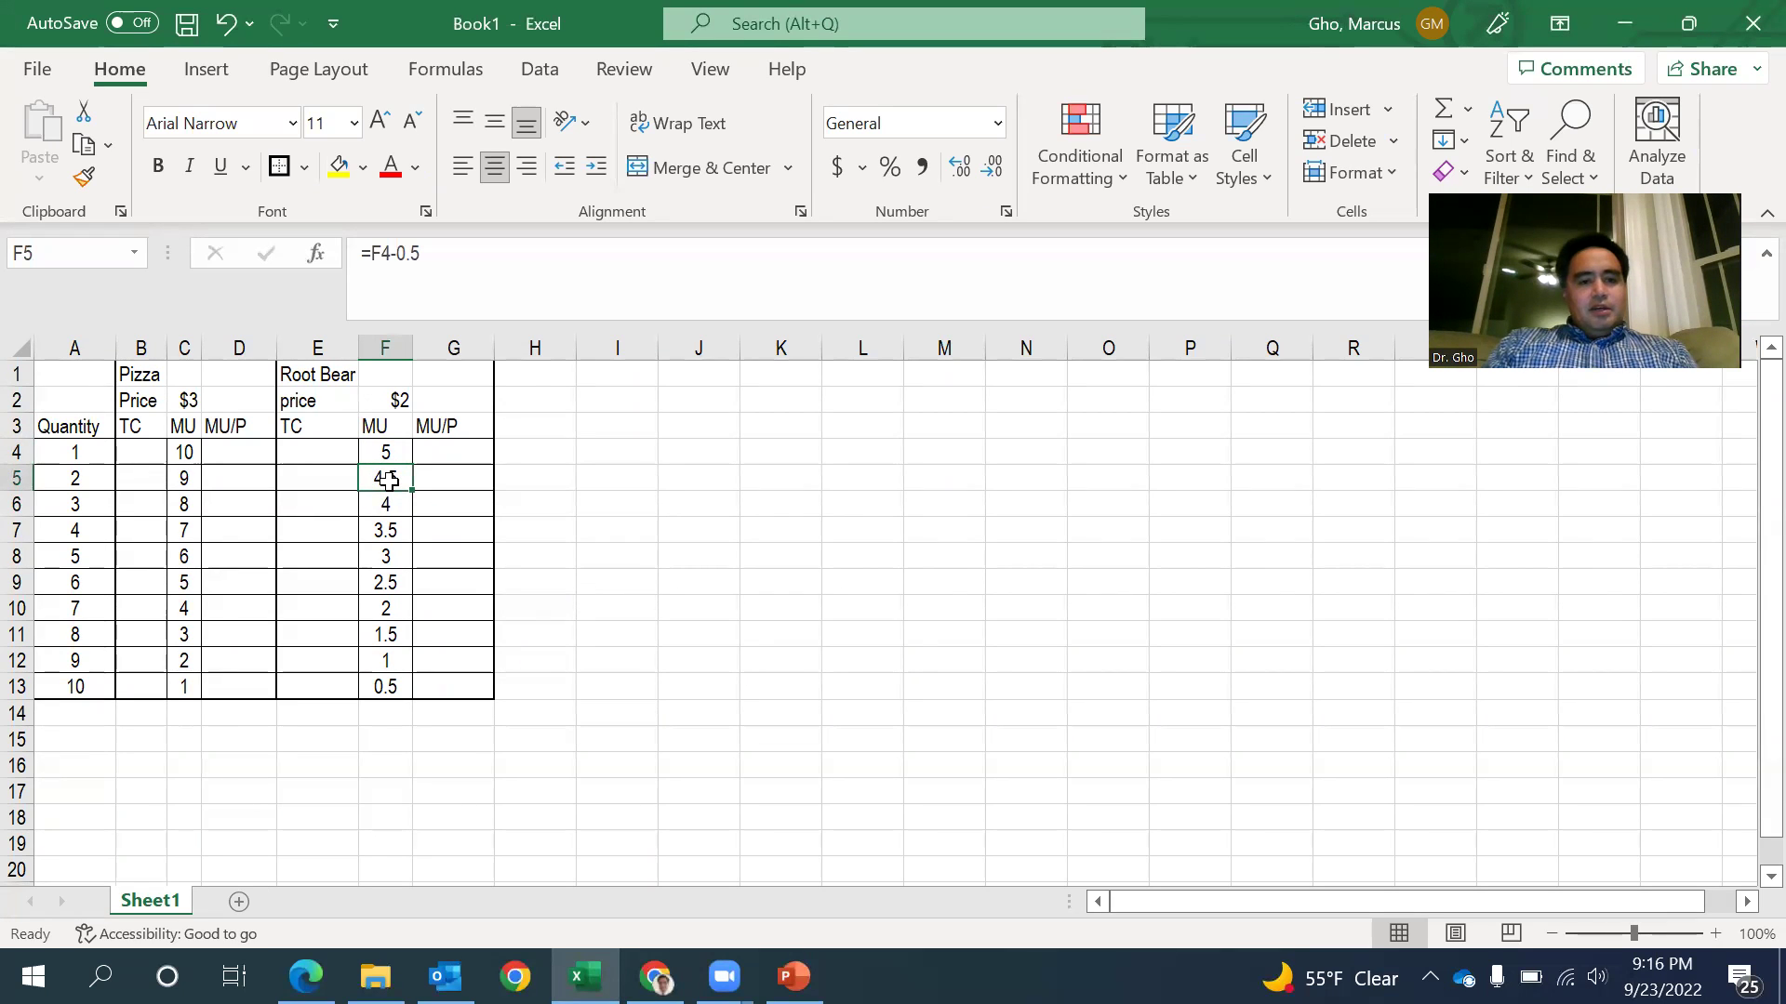
click(389, 504)
drag(387, 556, 389, 584)
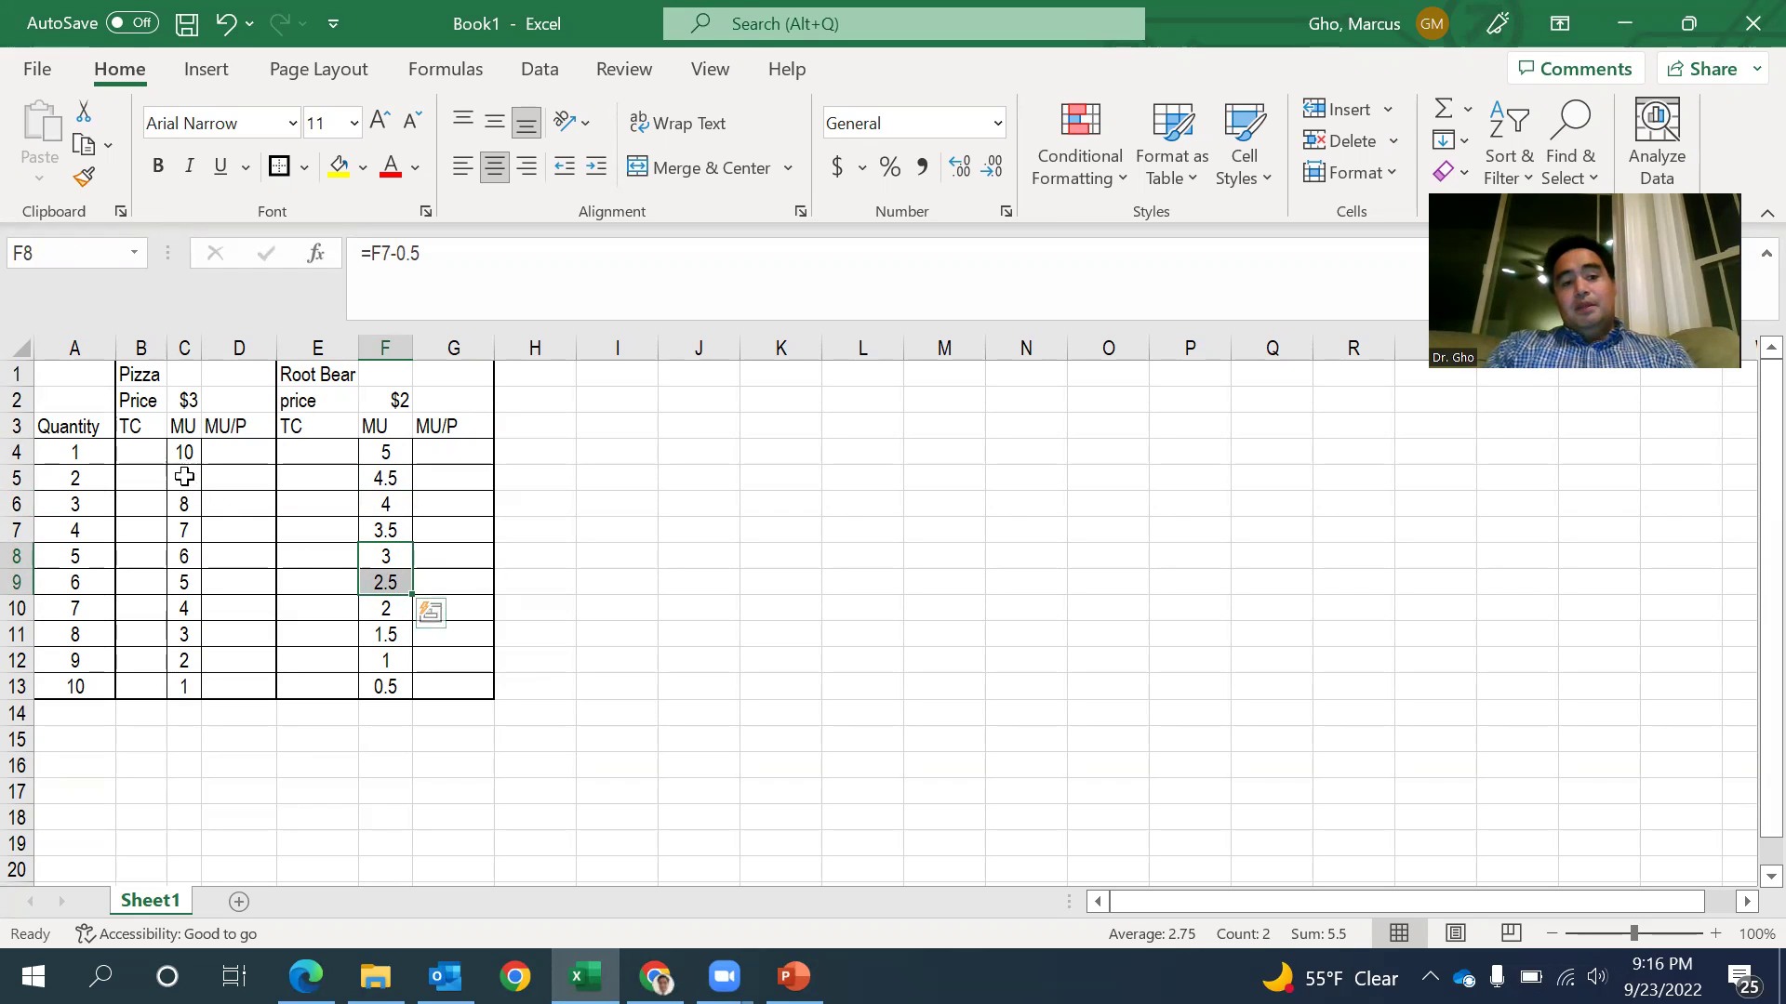
Enter =A4*C$2 in B4 as the first pizza total cost.
click(130, 457)
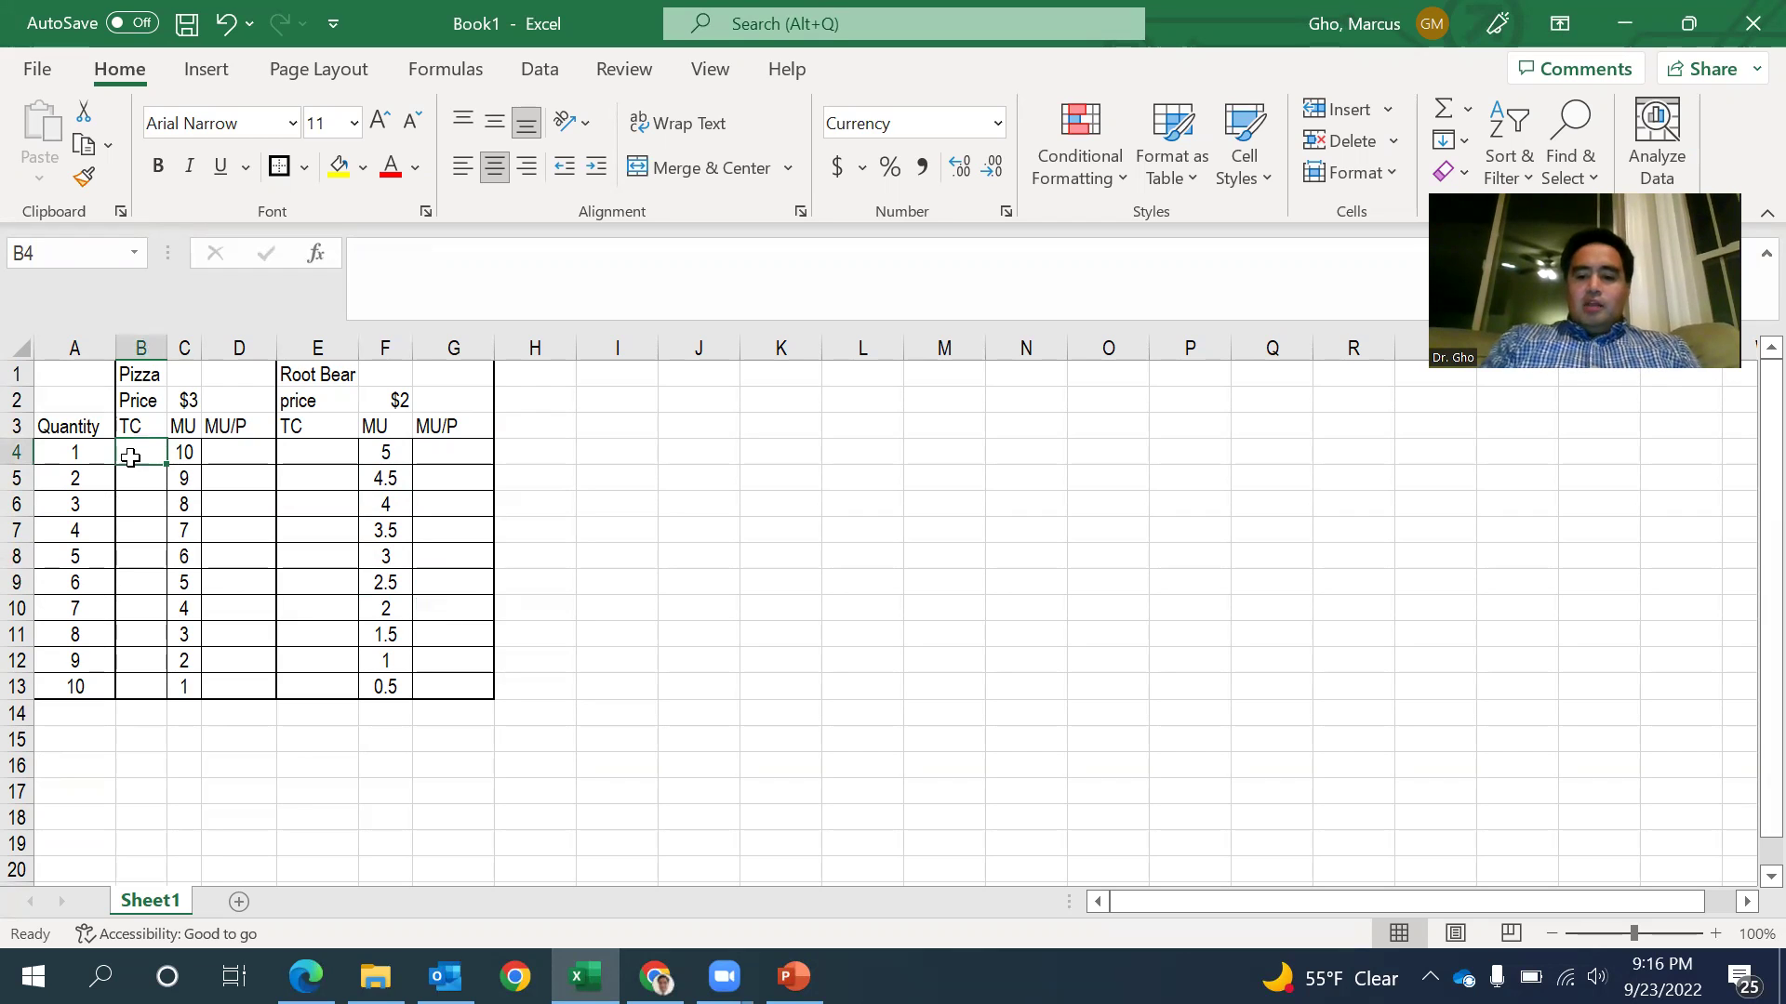
text(=)
click(84, 449)
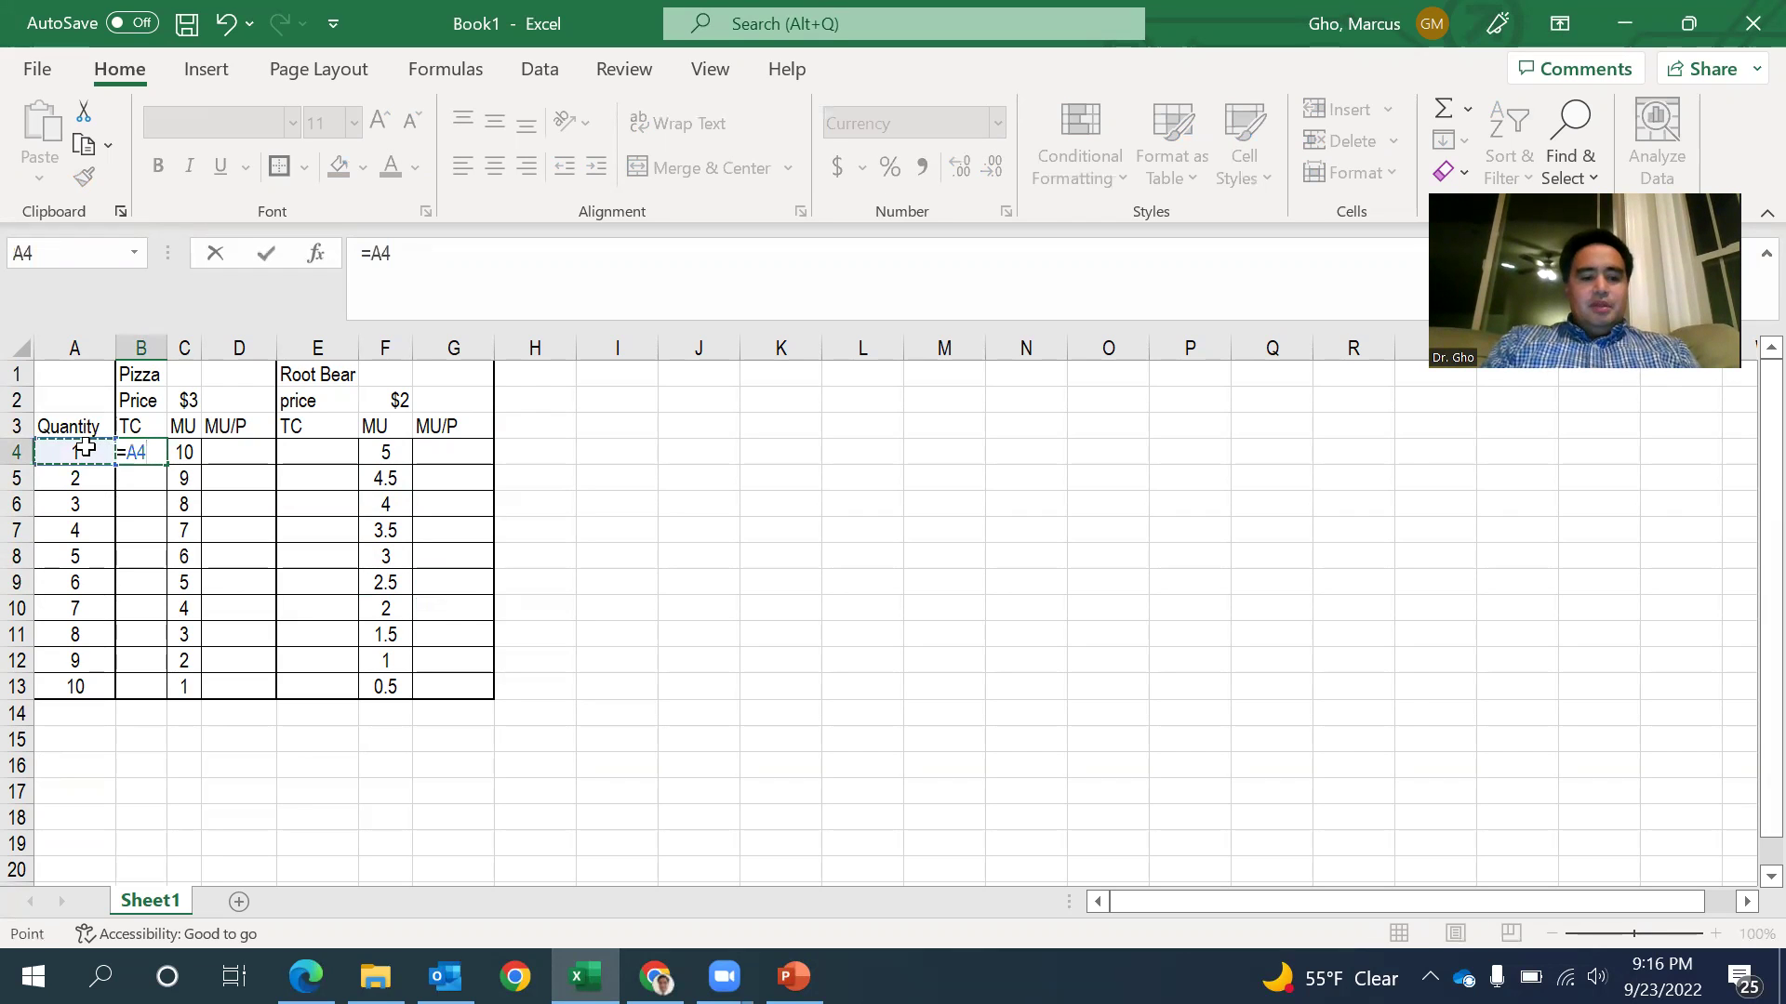
text(*)
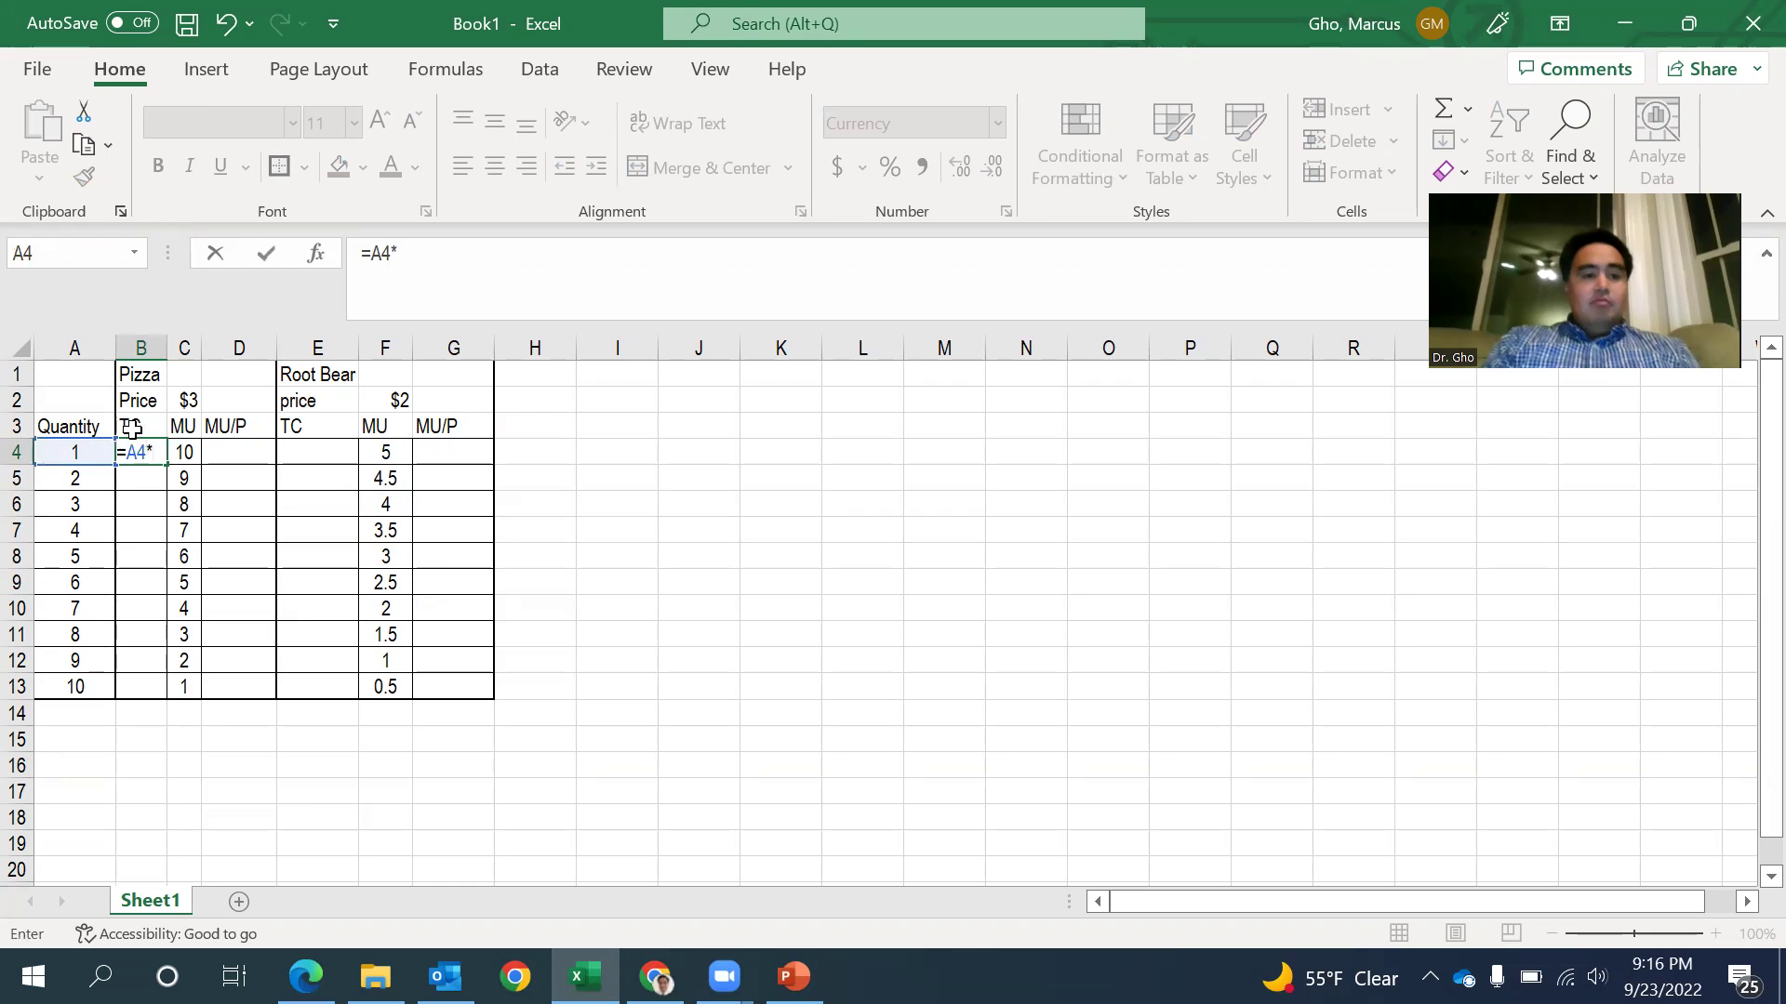
click(187, 401)
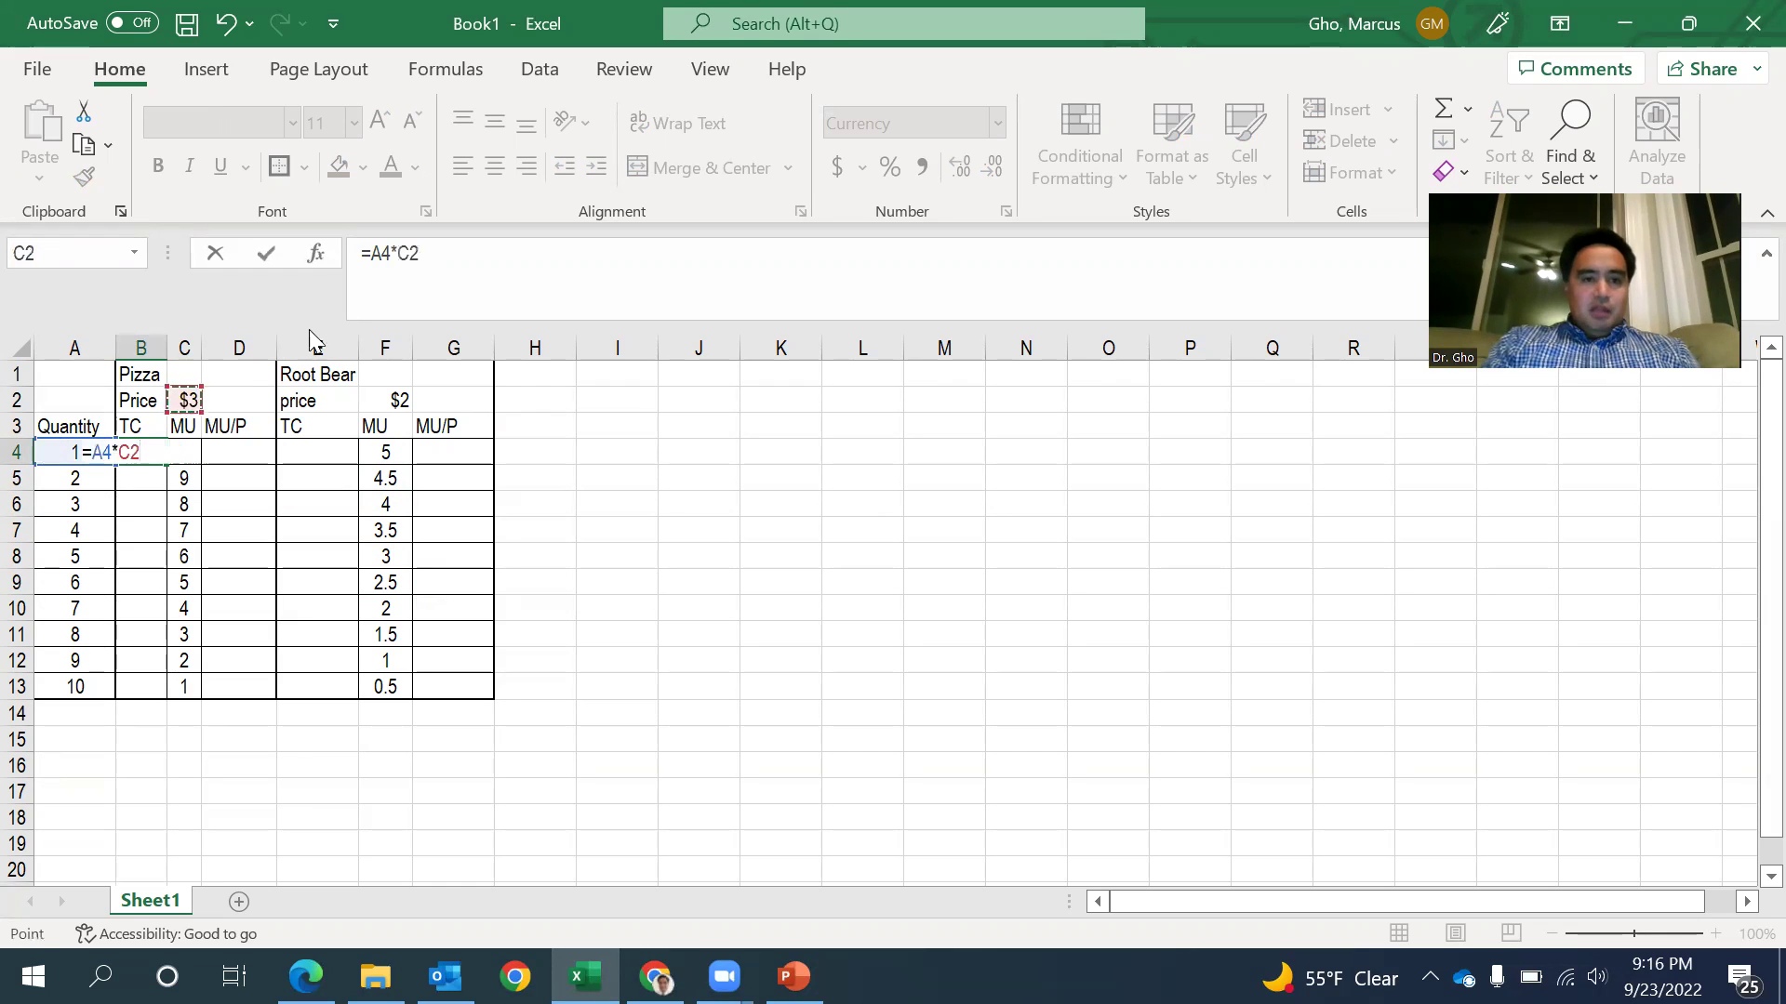
click(408, 253)
text($)
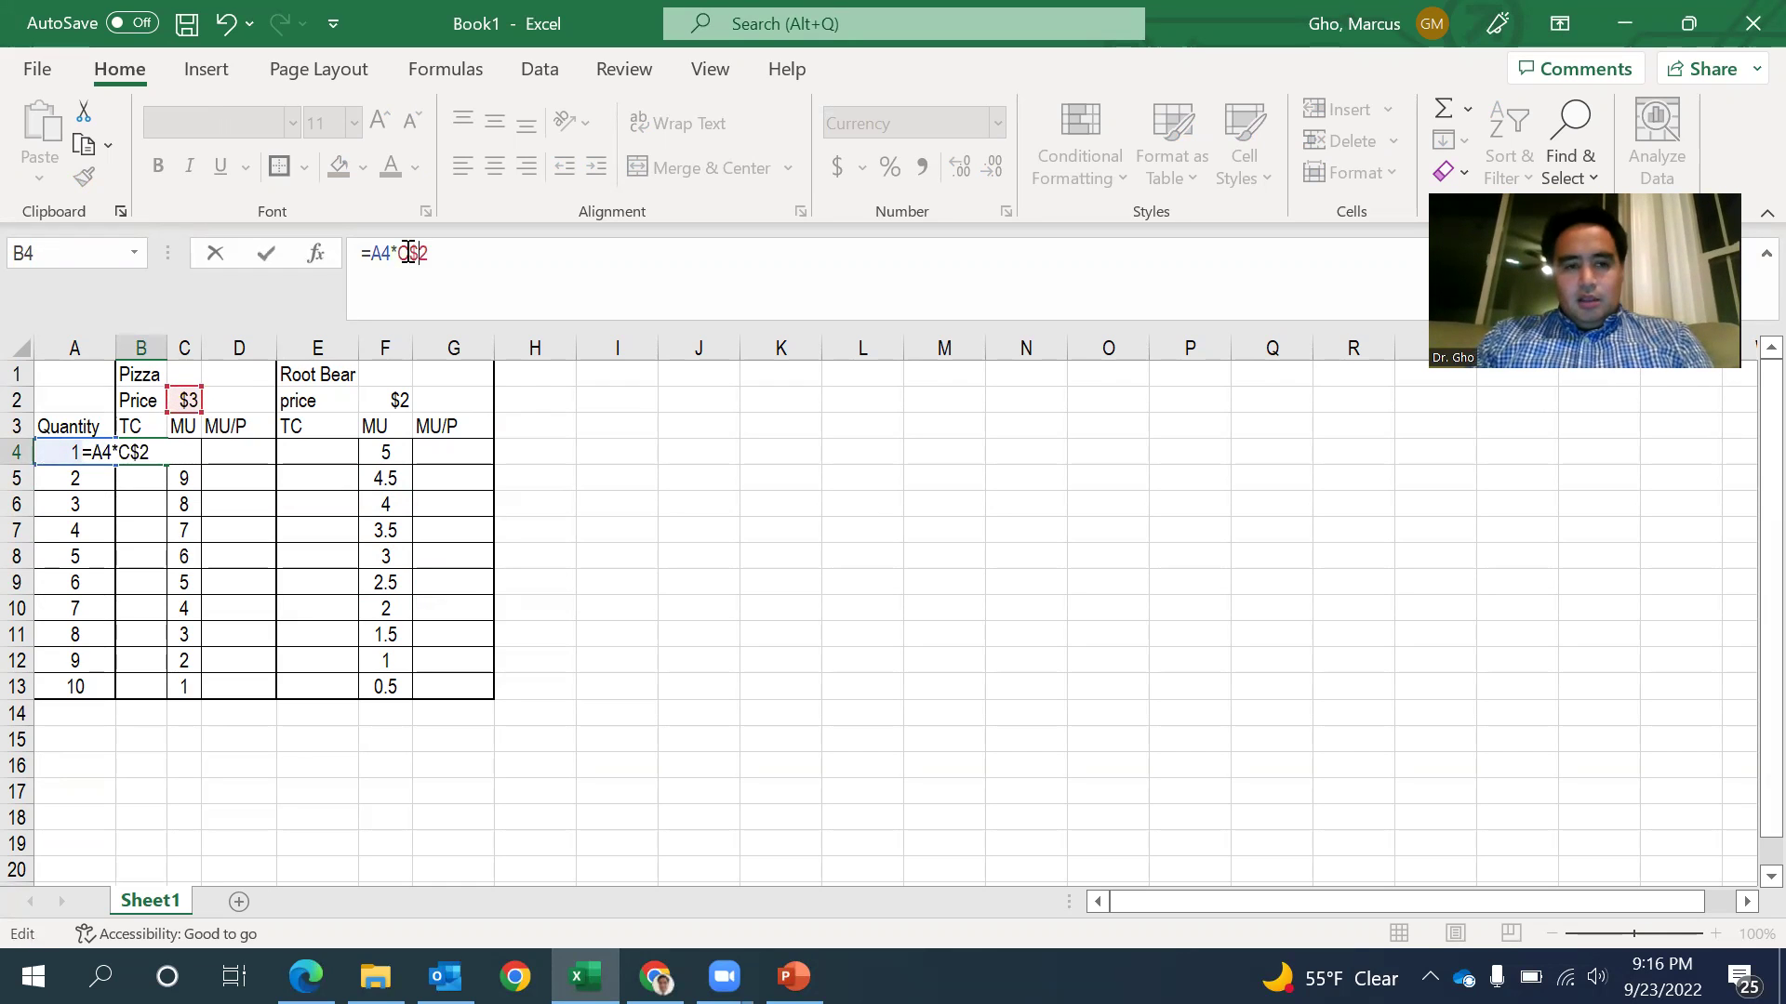
key(ctrl+Return)
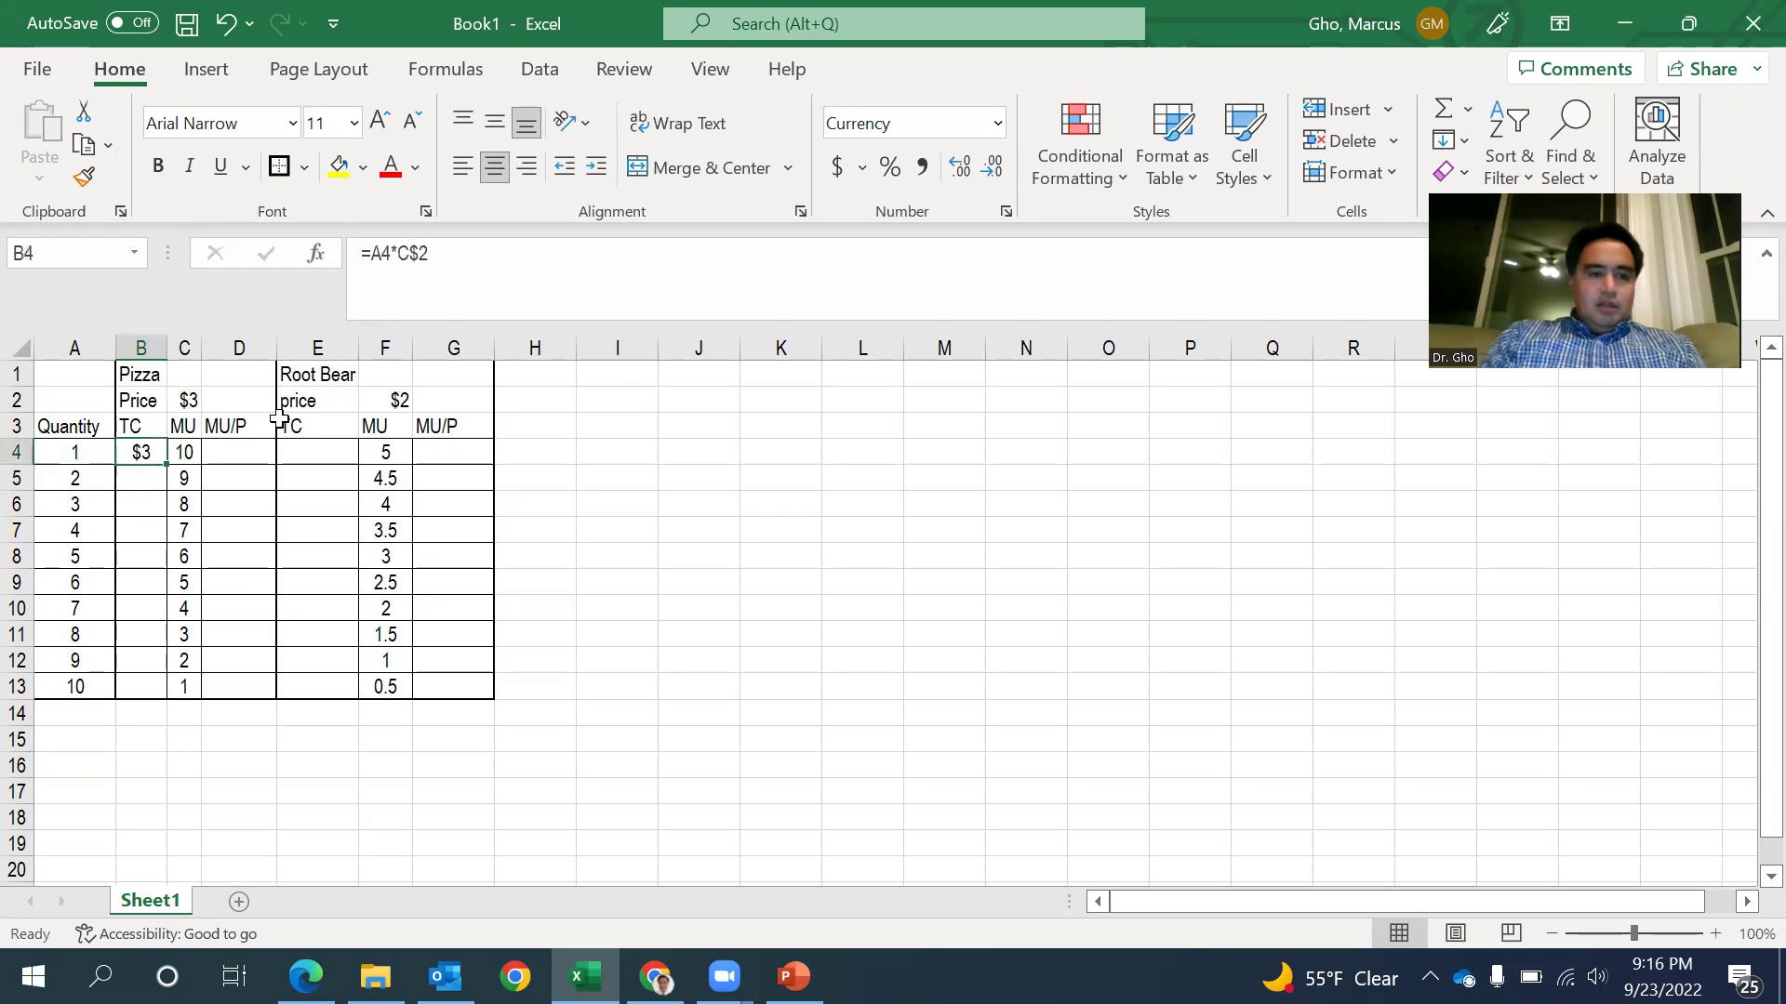
Fill the pizza total cost formula down to B13 and verify it in B10.
drag(167, 464, 165, 693)
click(79, 609)
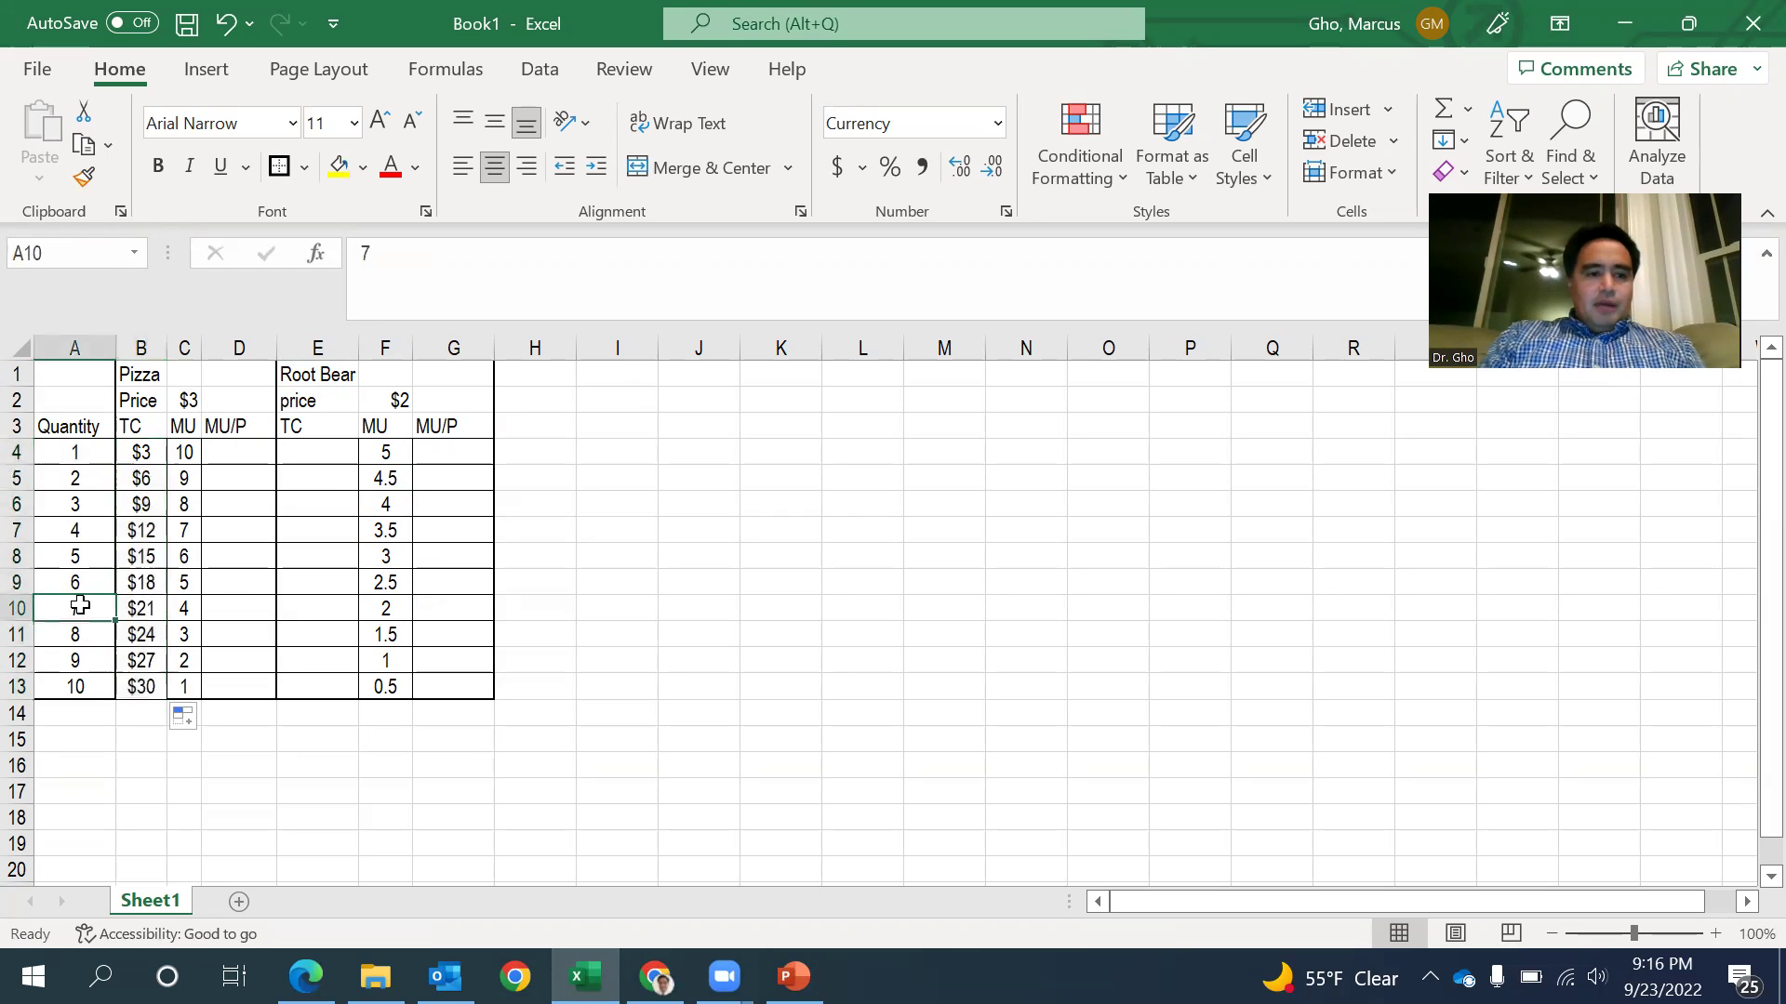
click(139, 606)
click(471, 260)
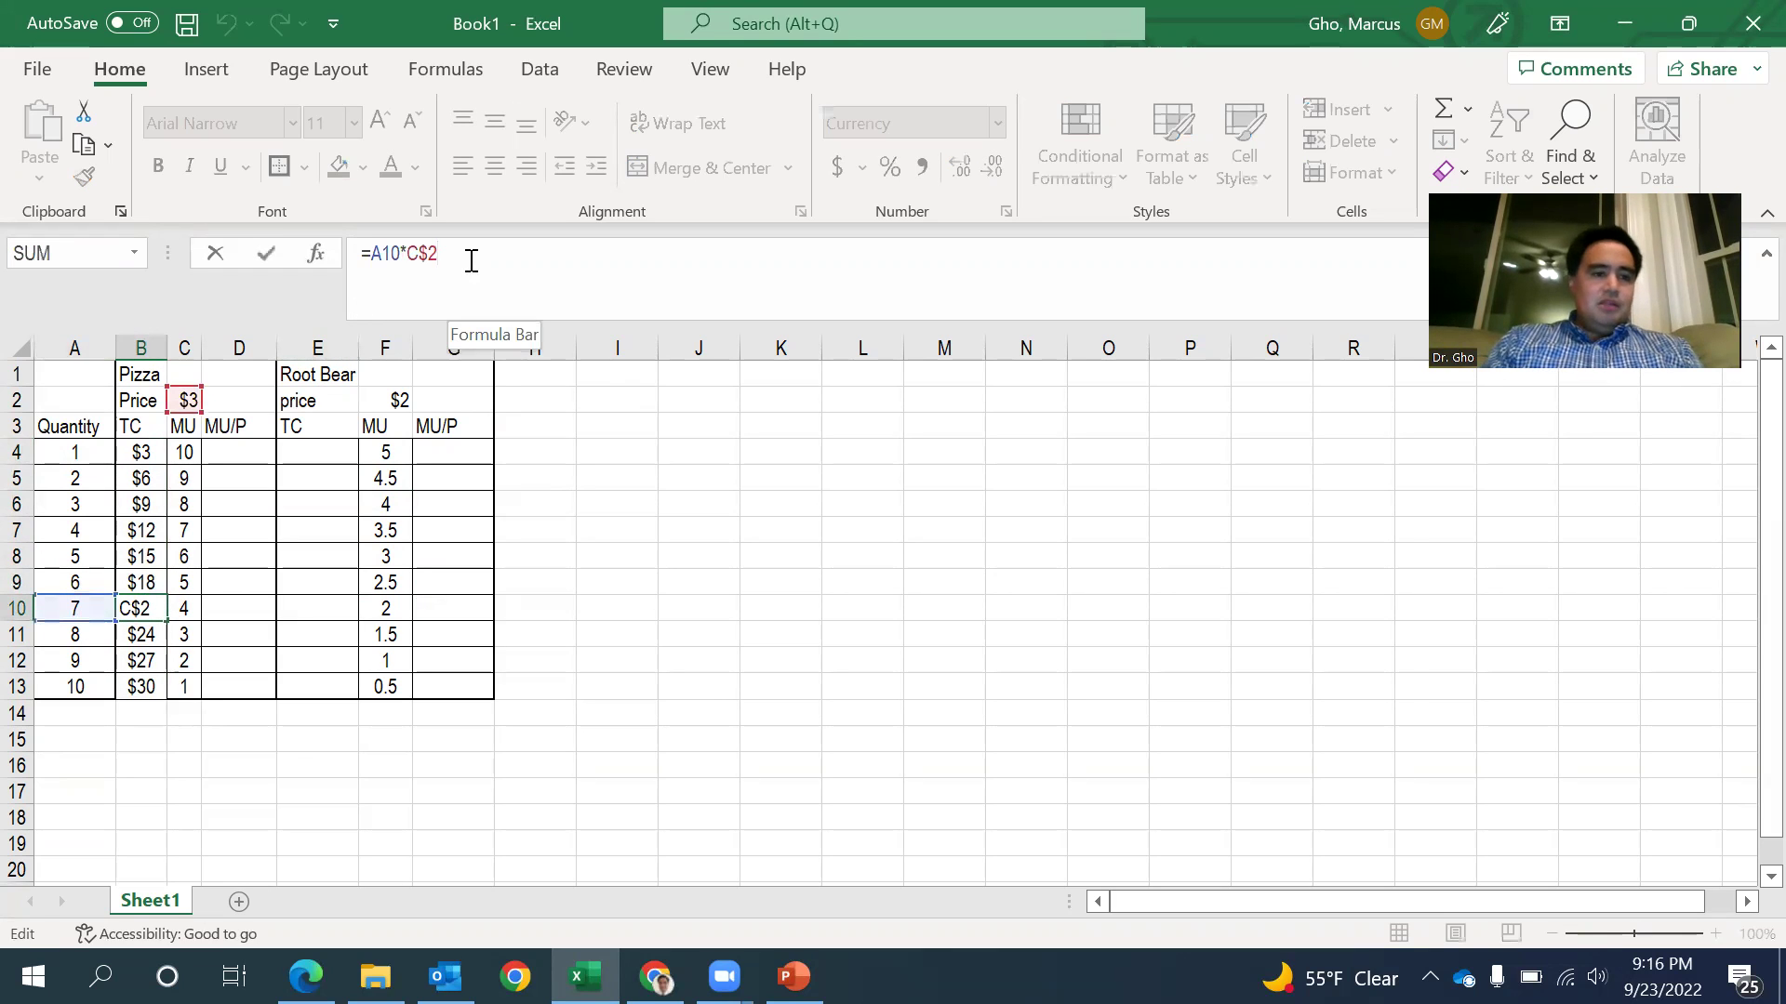
key(Return)
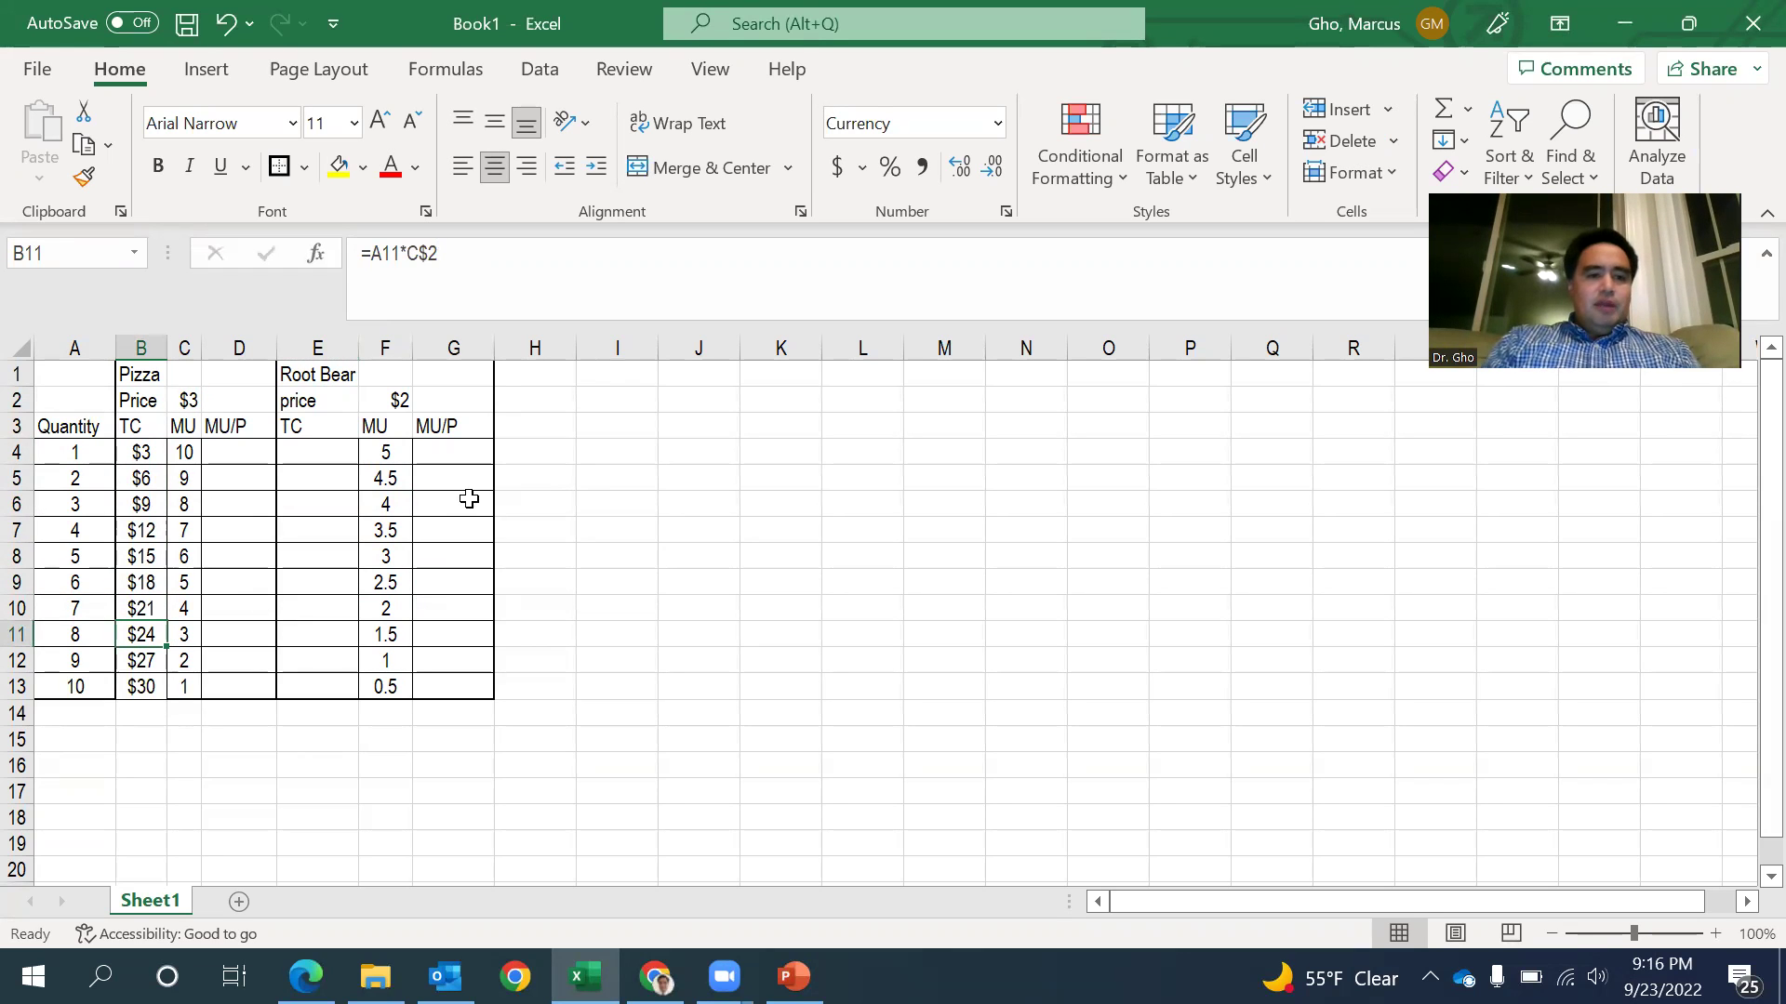
Enter =A4*F$2 in E4 as the first root beer total cost.
click(327, 452)
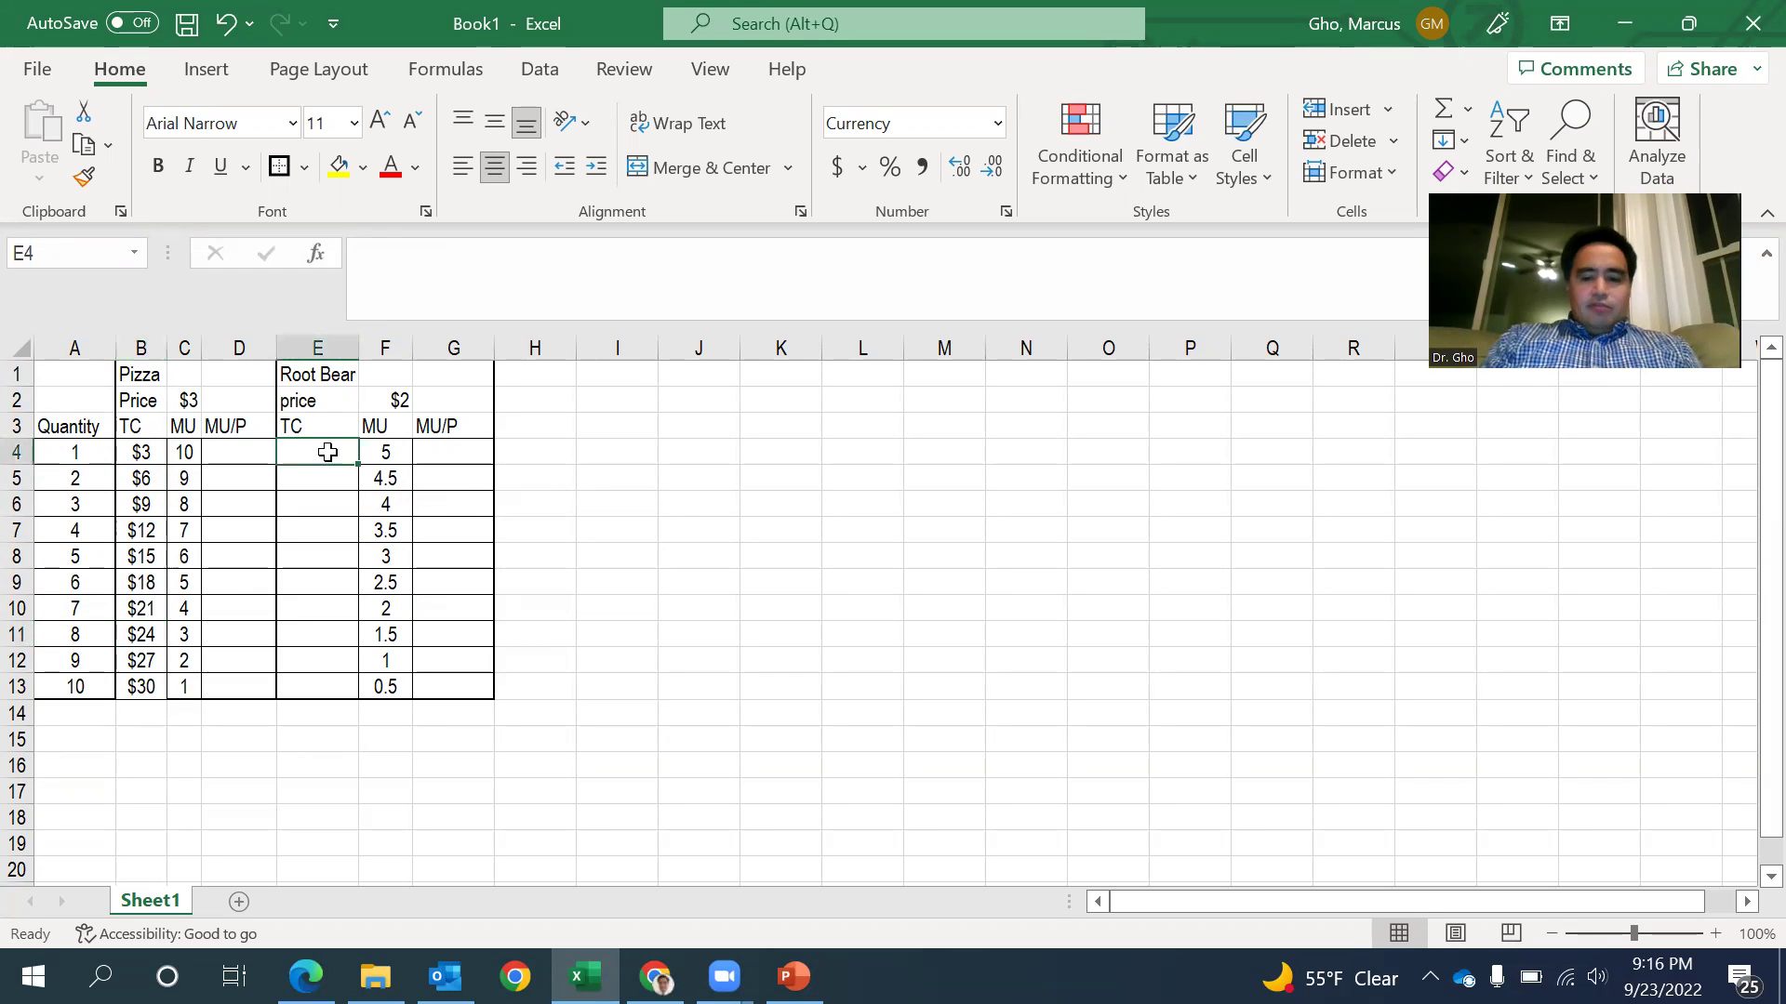
text(=)
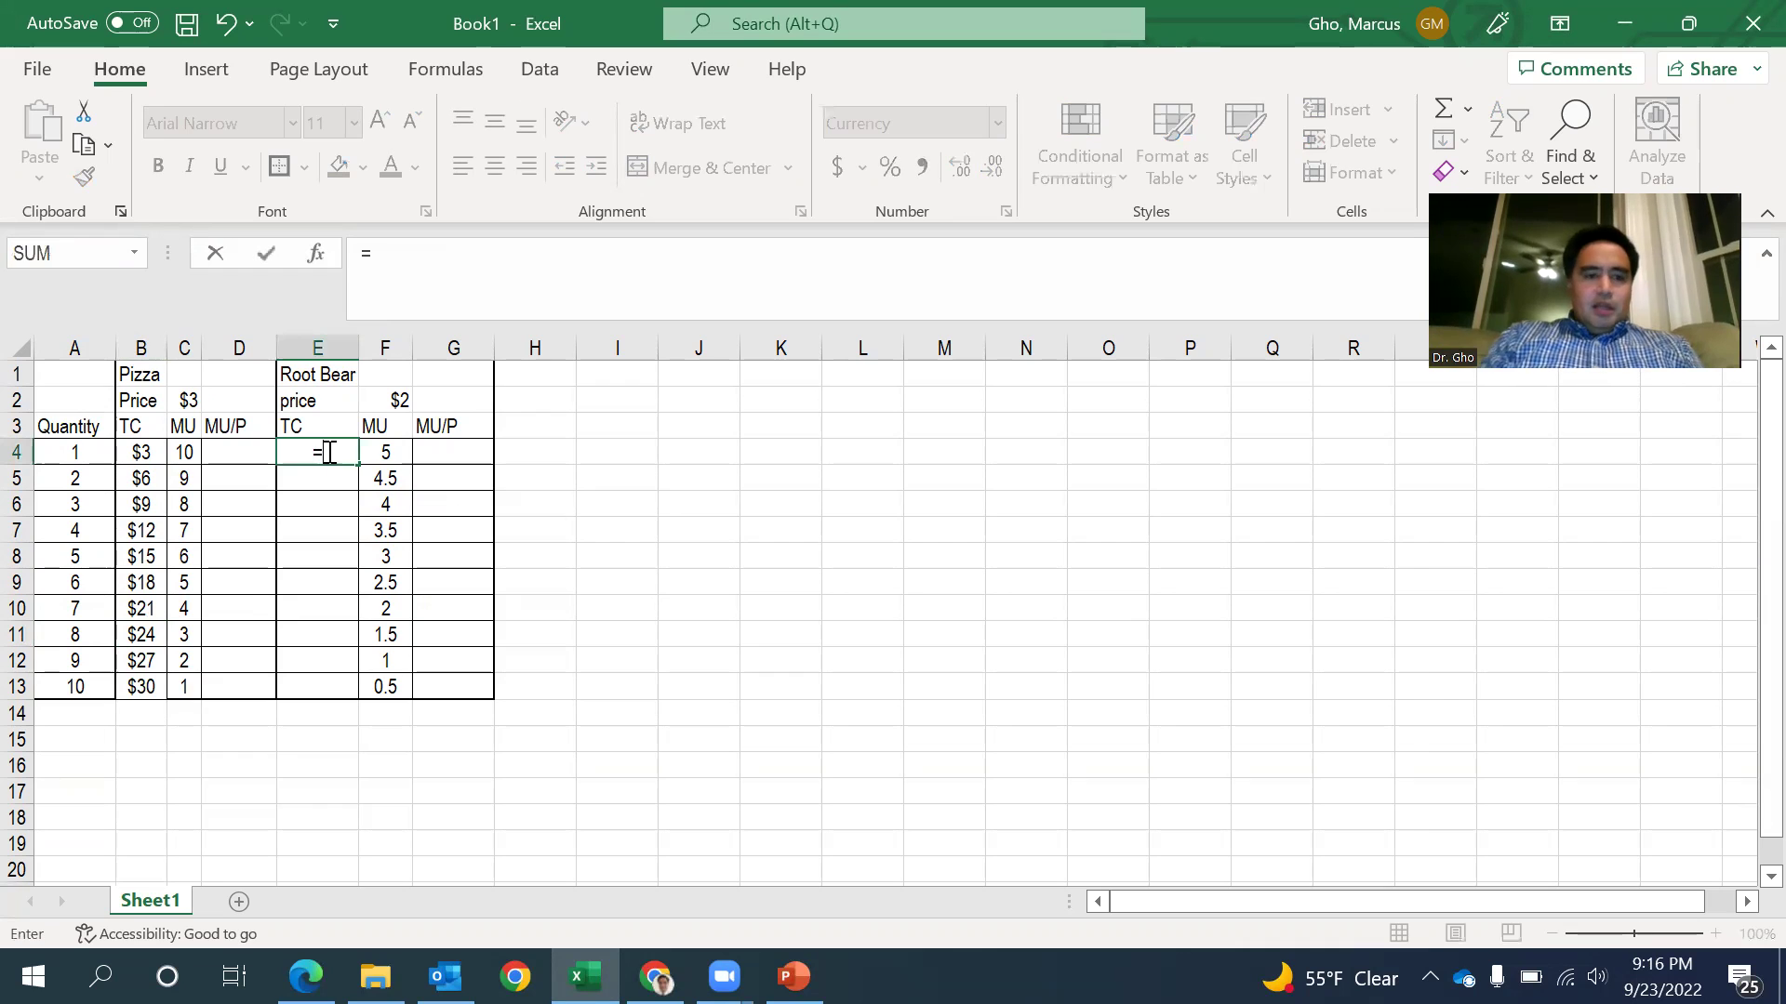
click(80, 451)
text(*)
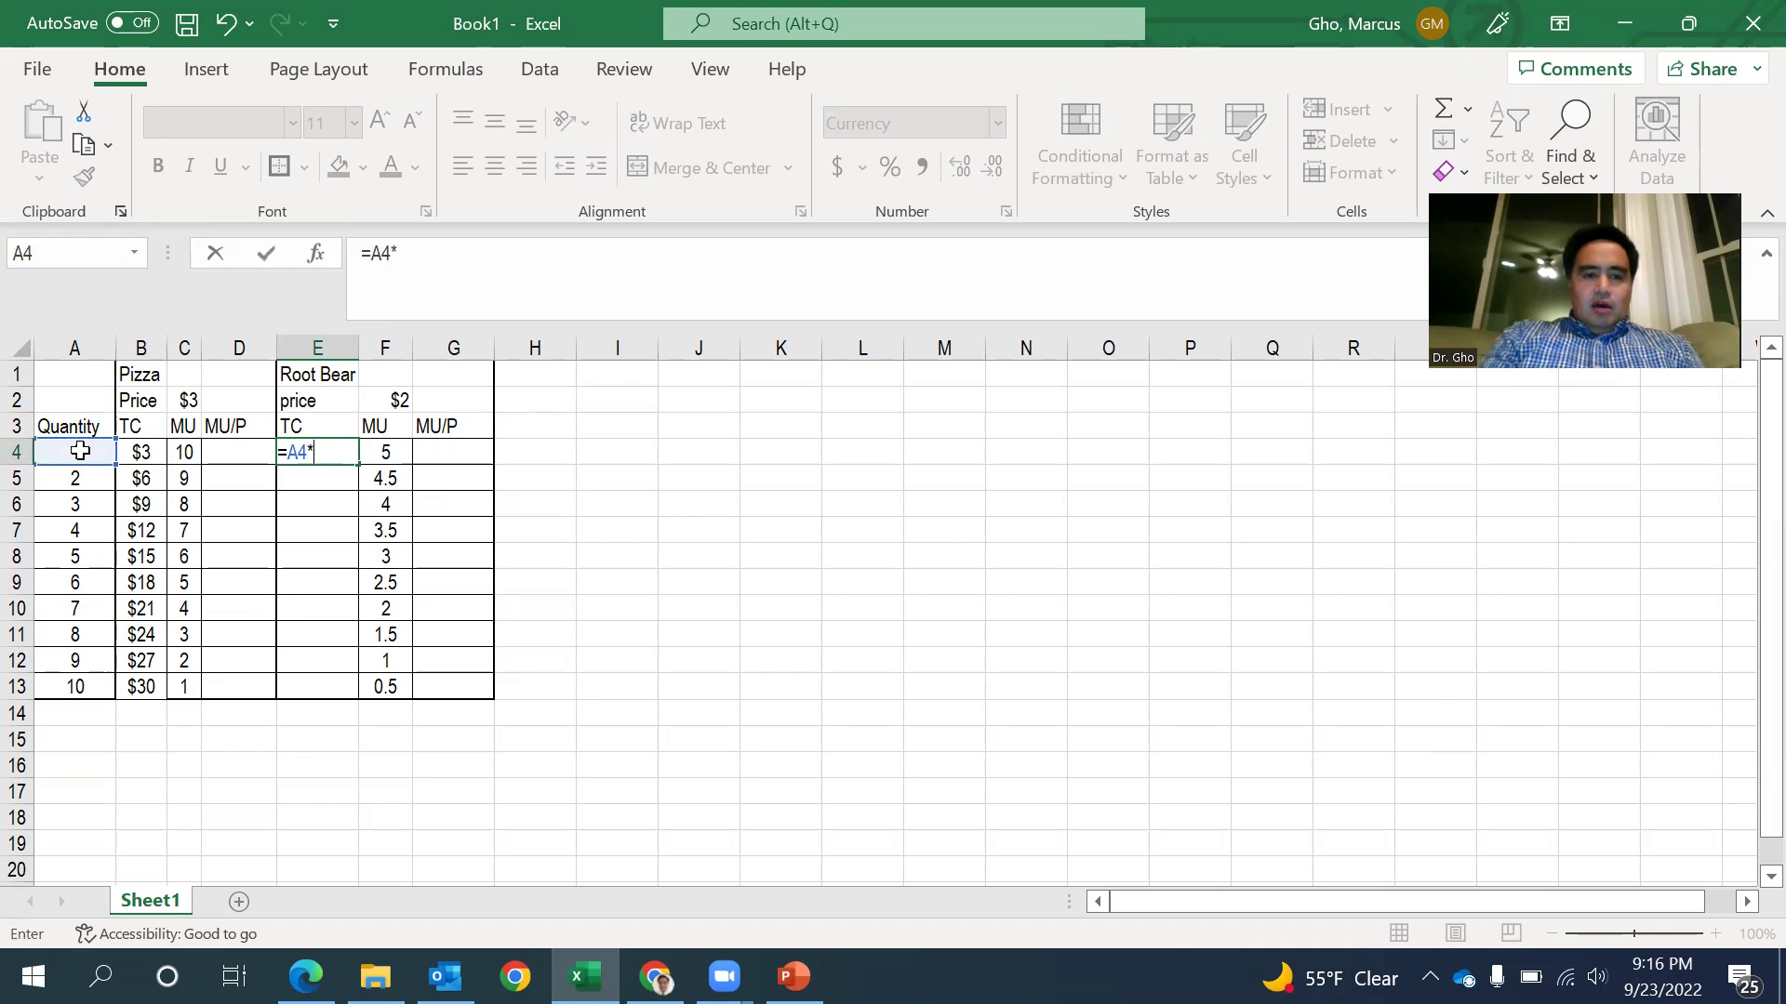
click(383, 400)
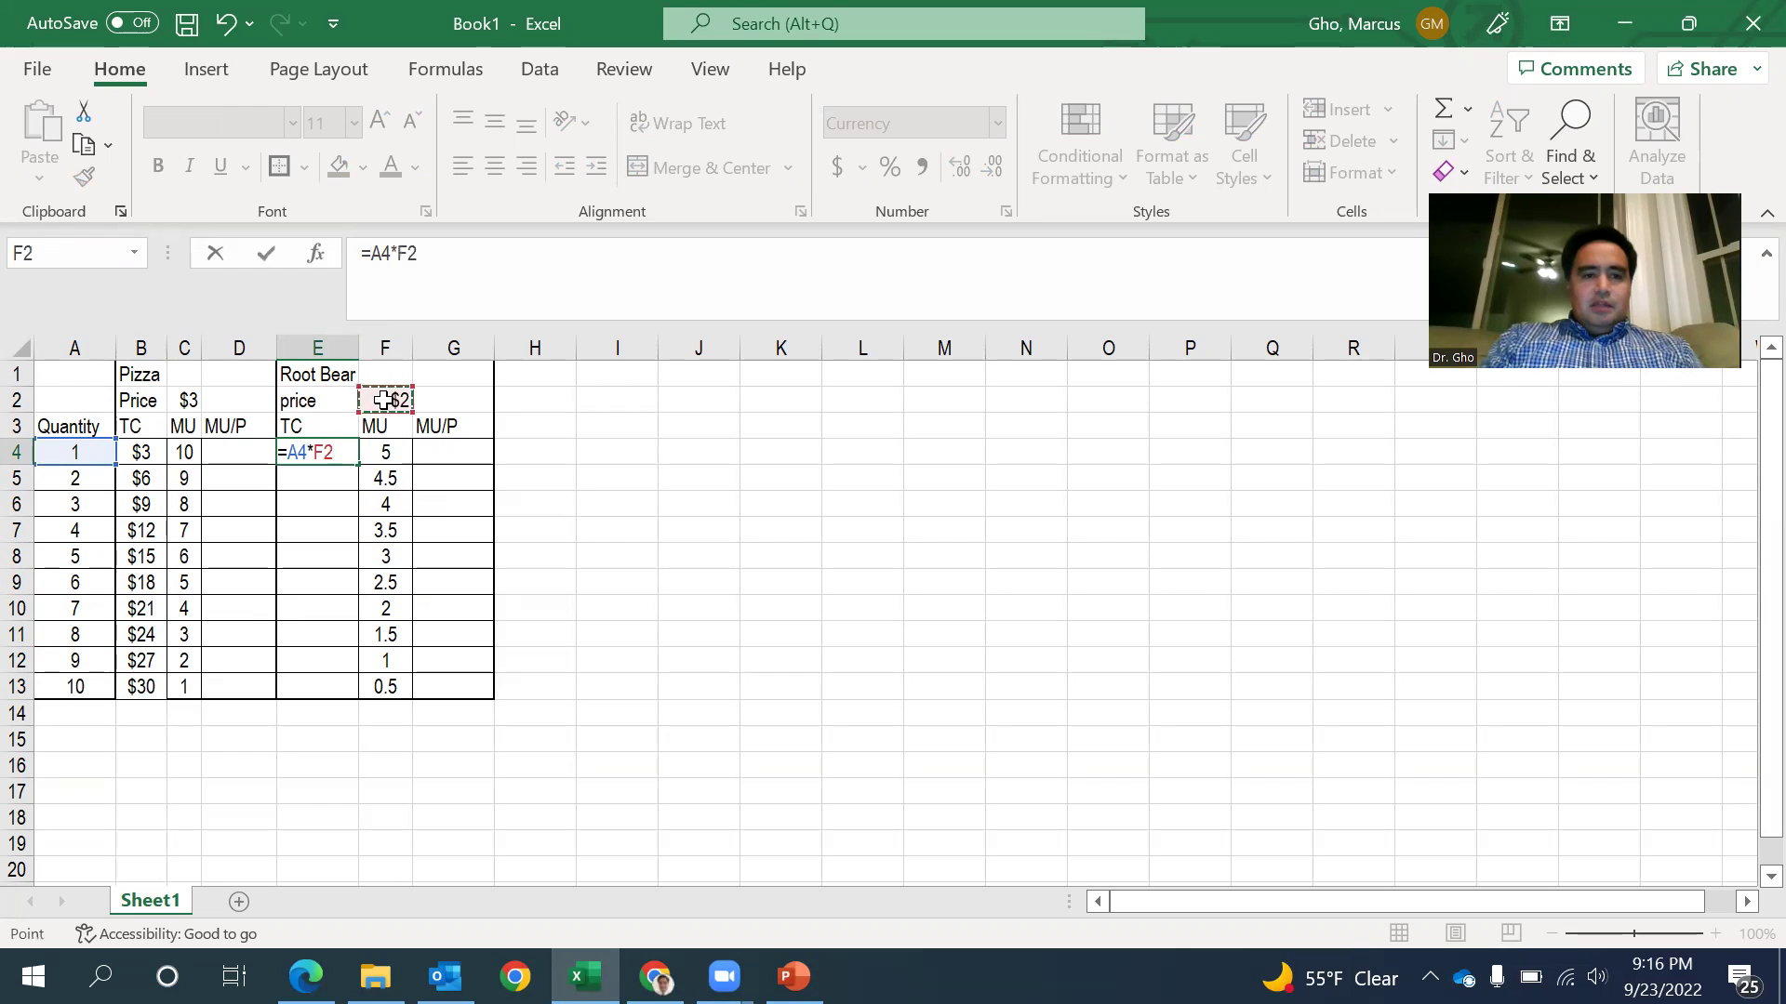
click(412, 249)
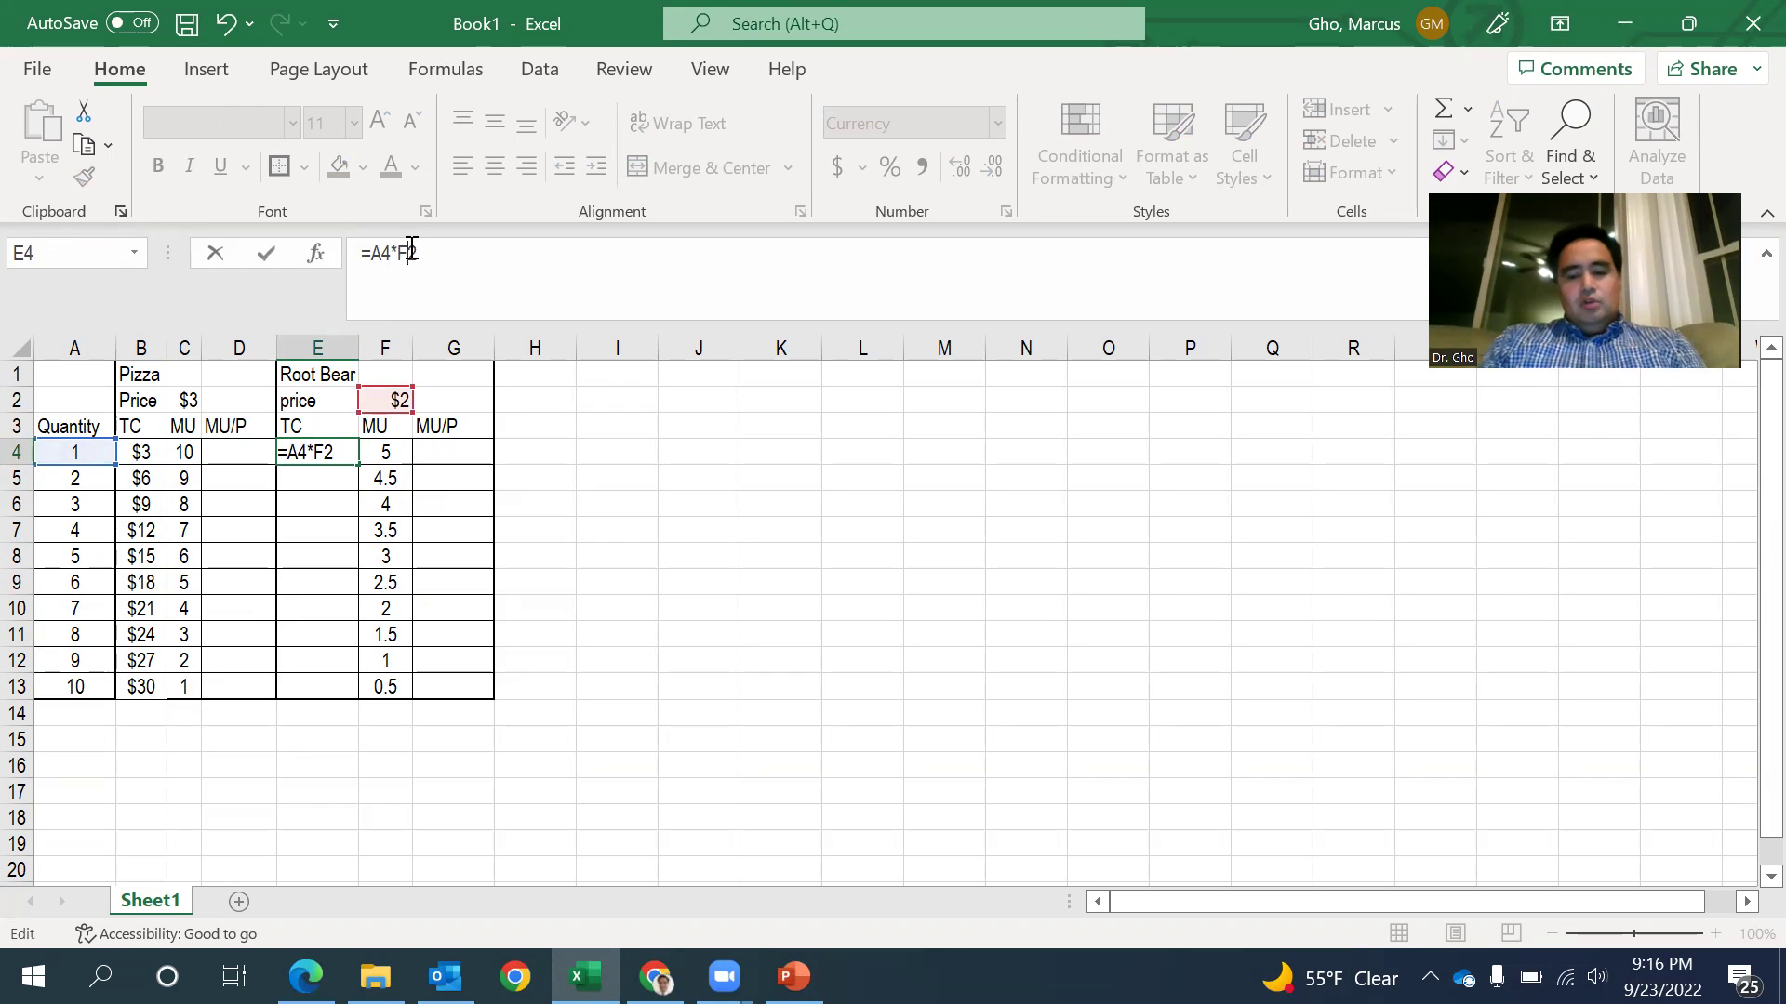
text($)
key(Return)
Fill the root beer total cost formula down to E13 and verify it there.
key(Up)
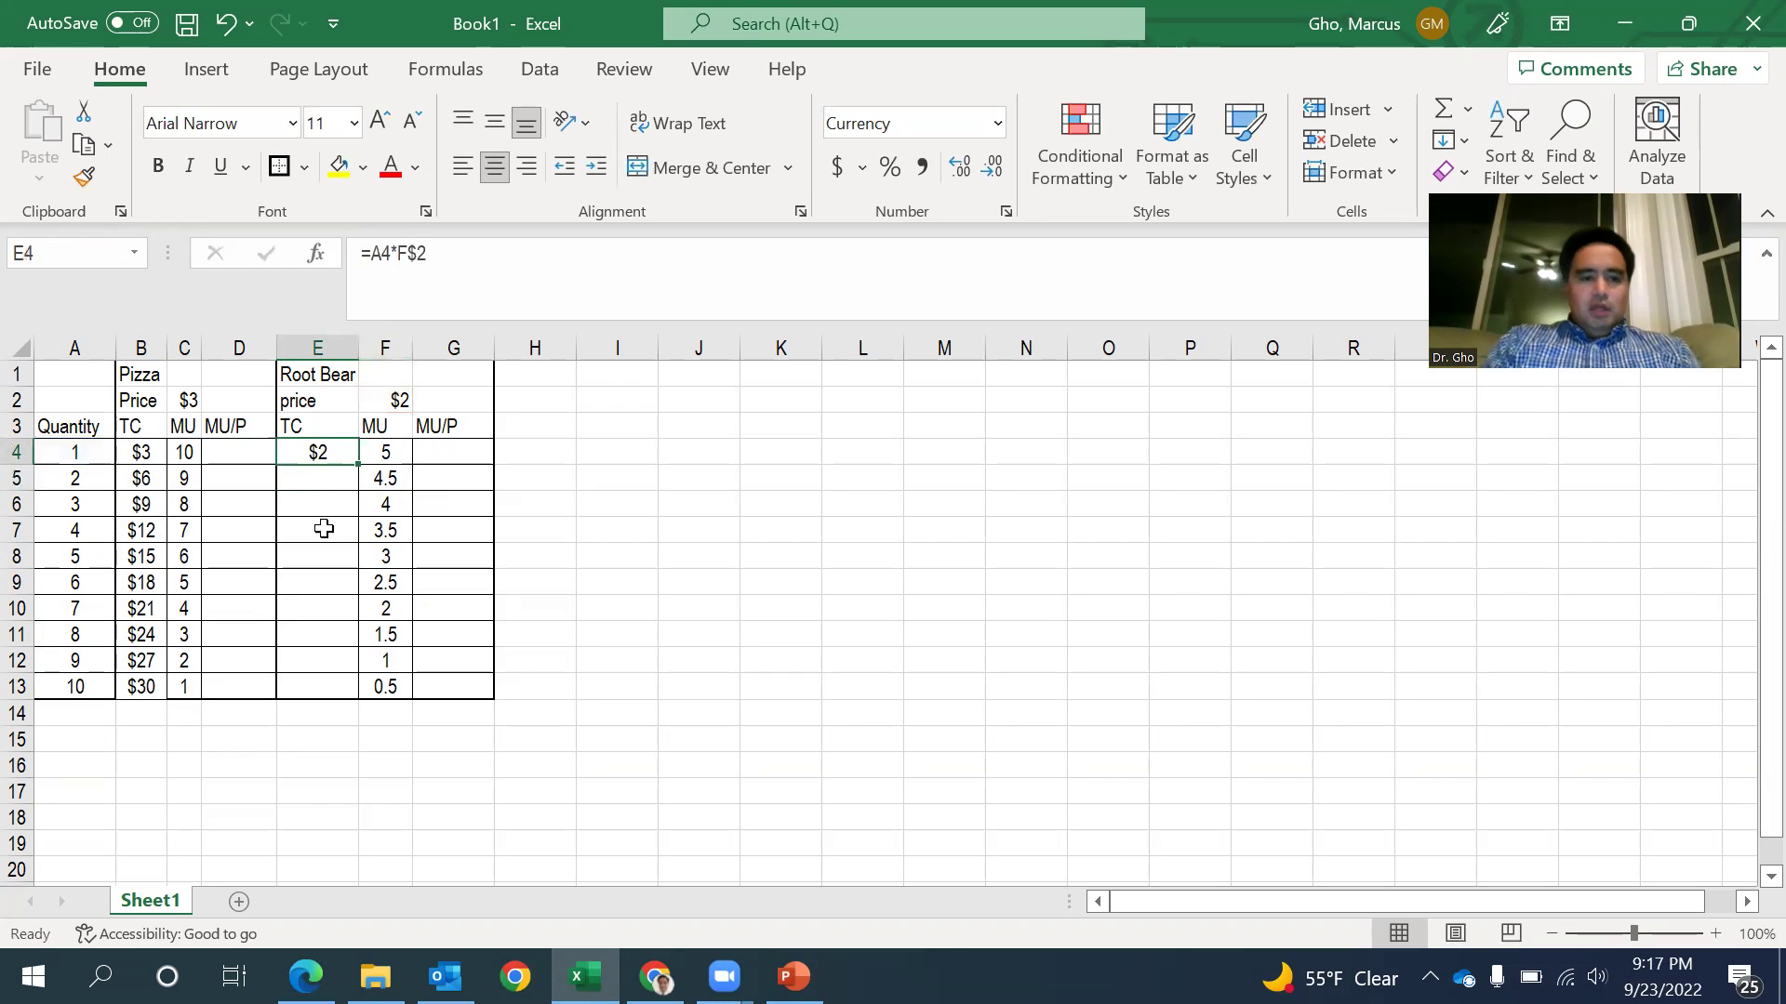
drag(357, 464, 358, 464)
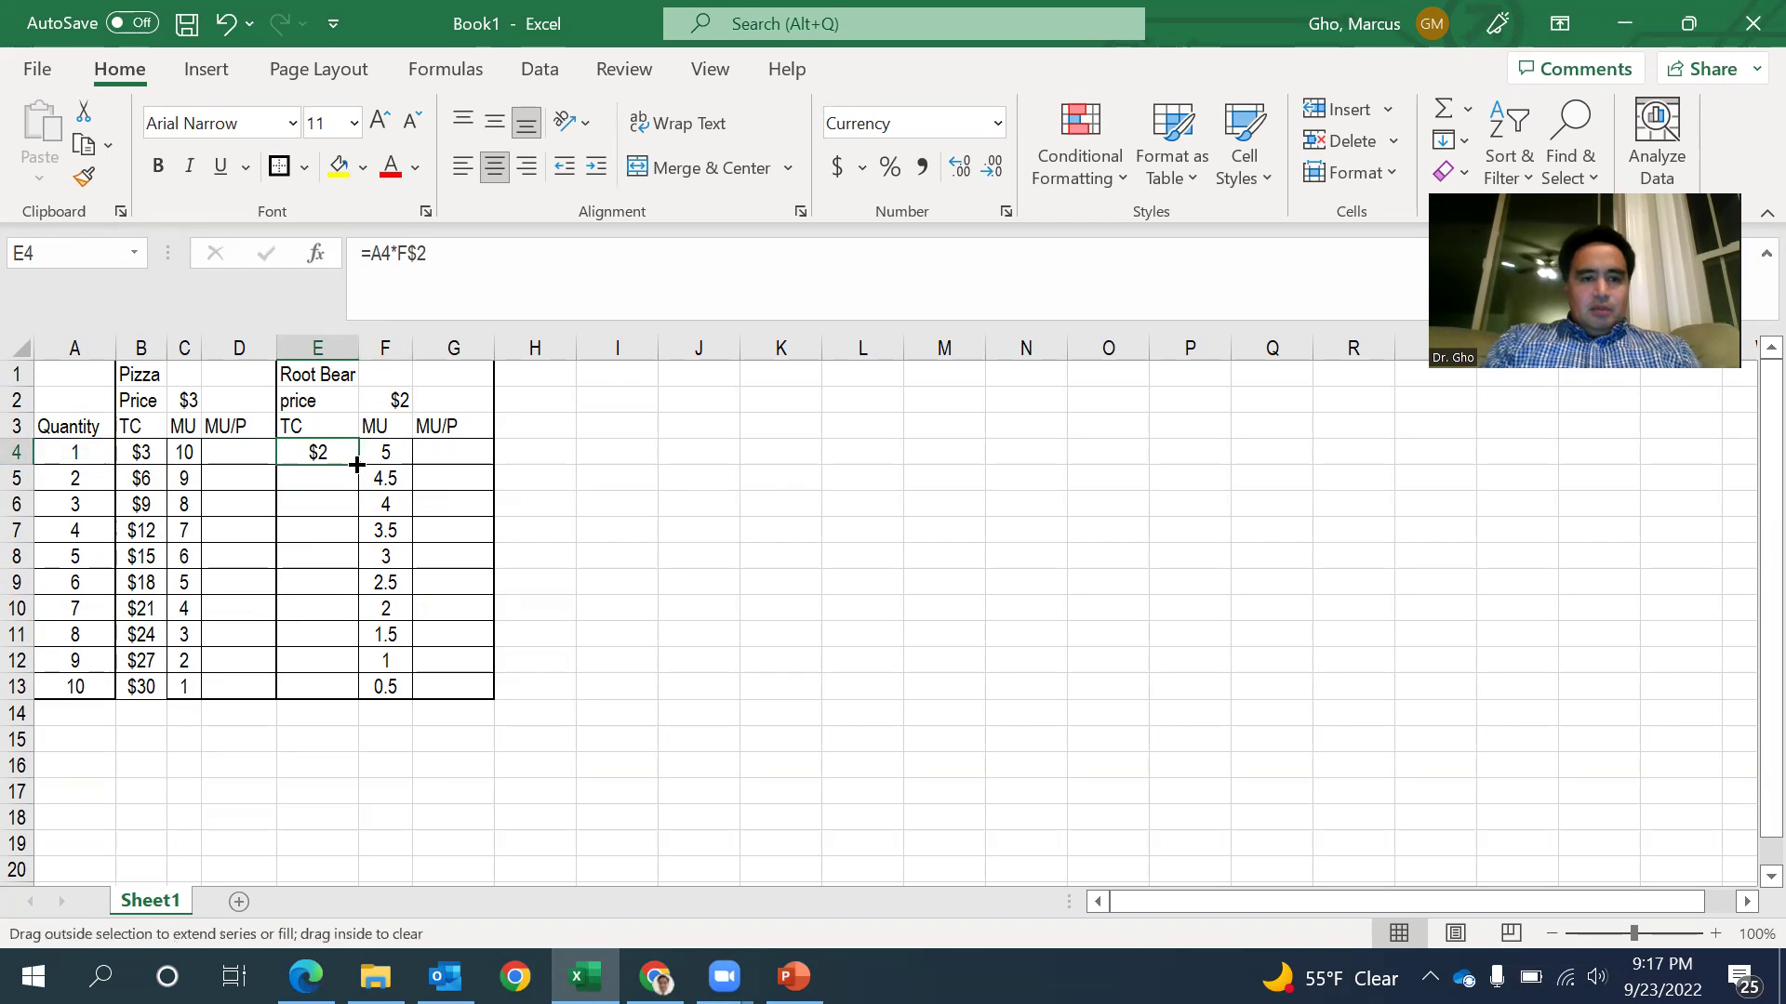
double_click(357, 464)
click(84, 687)
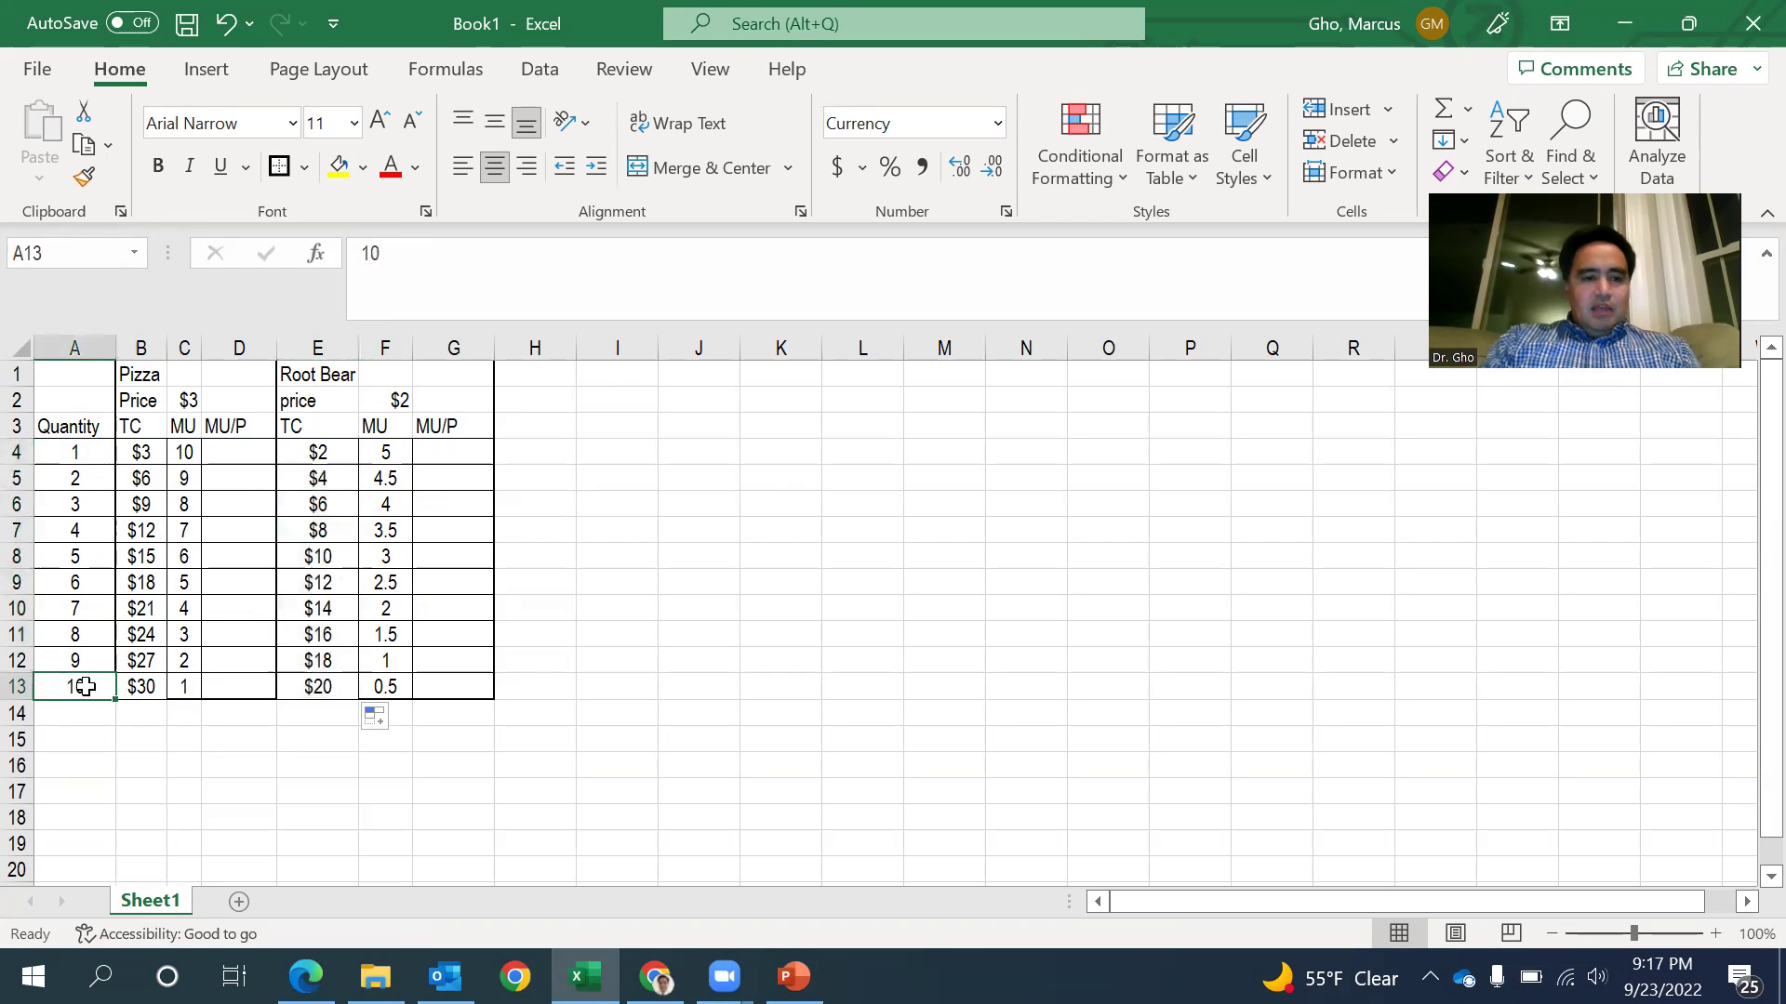
click(306, 688)
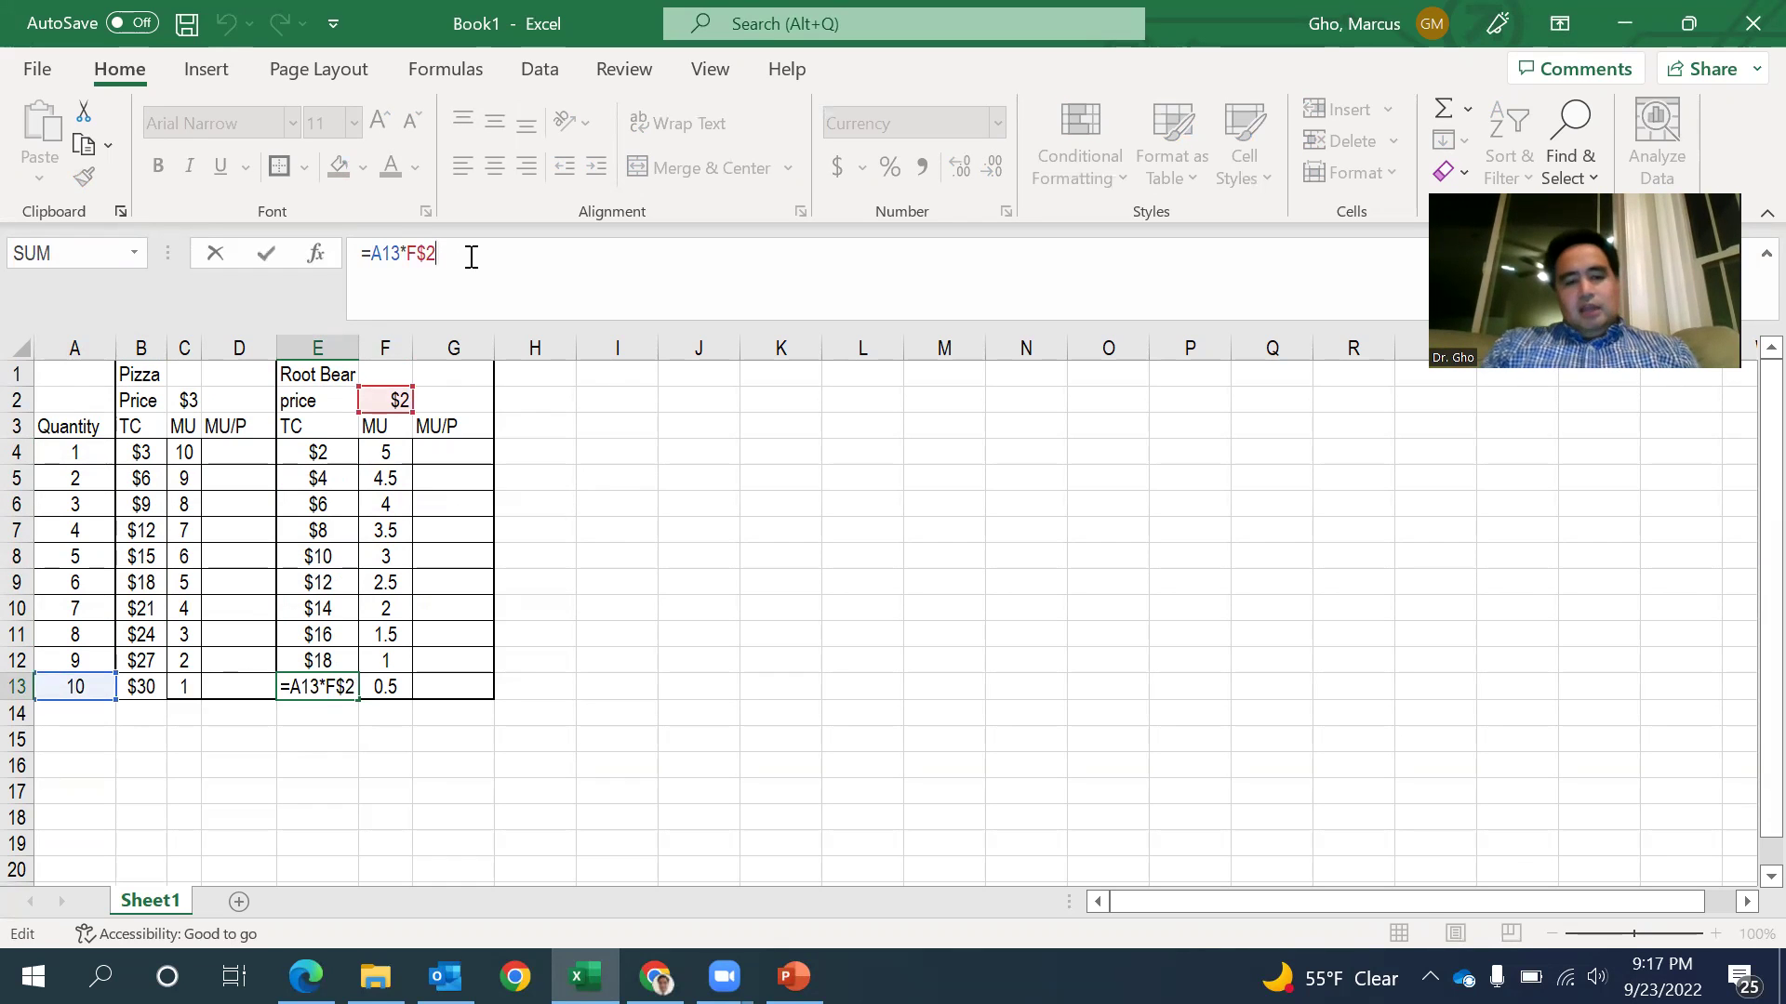
key(Return)
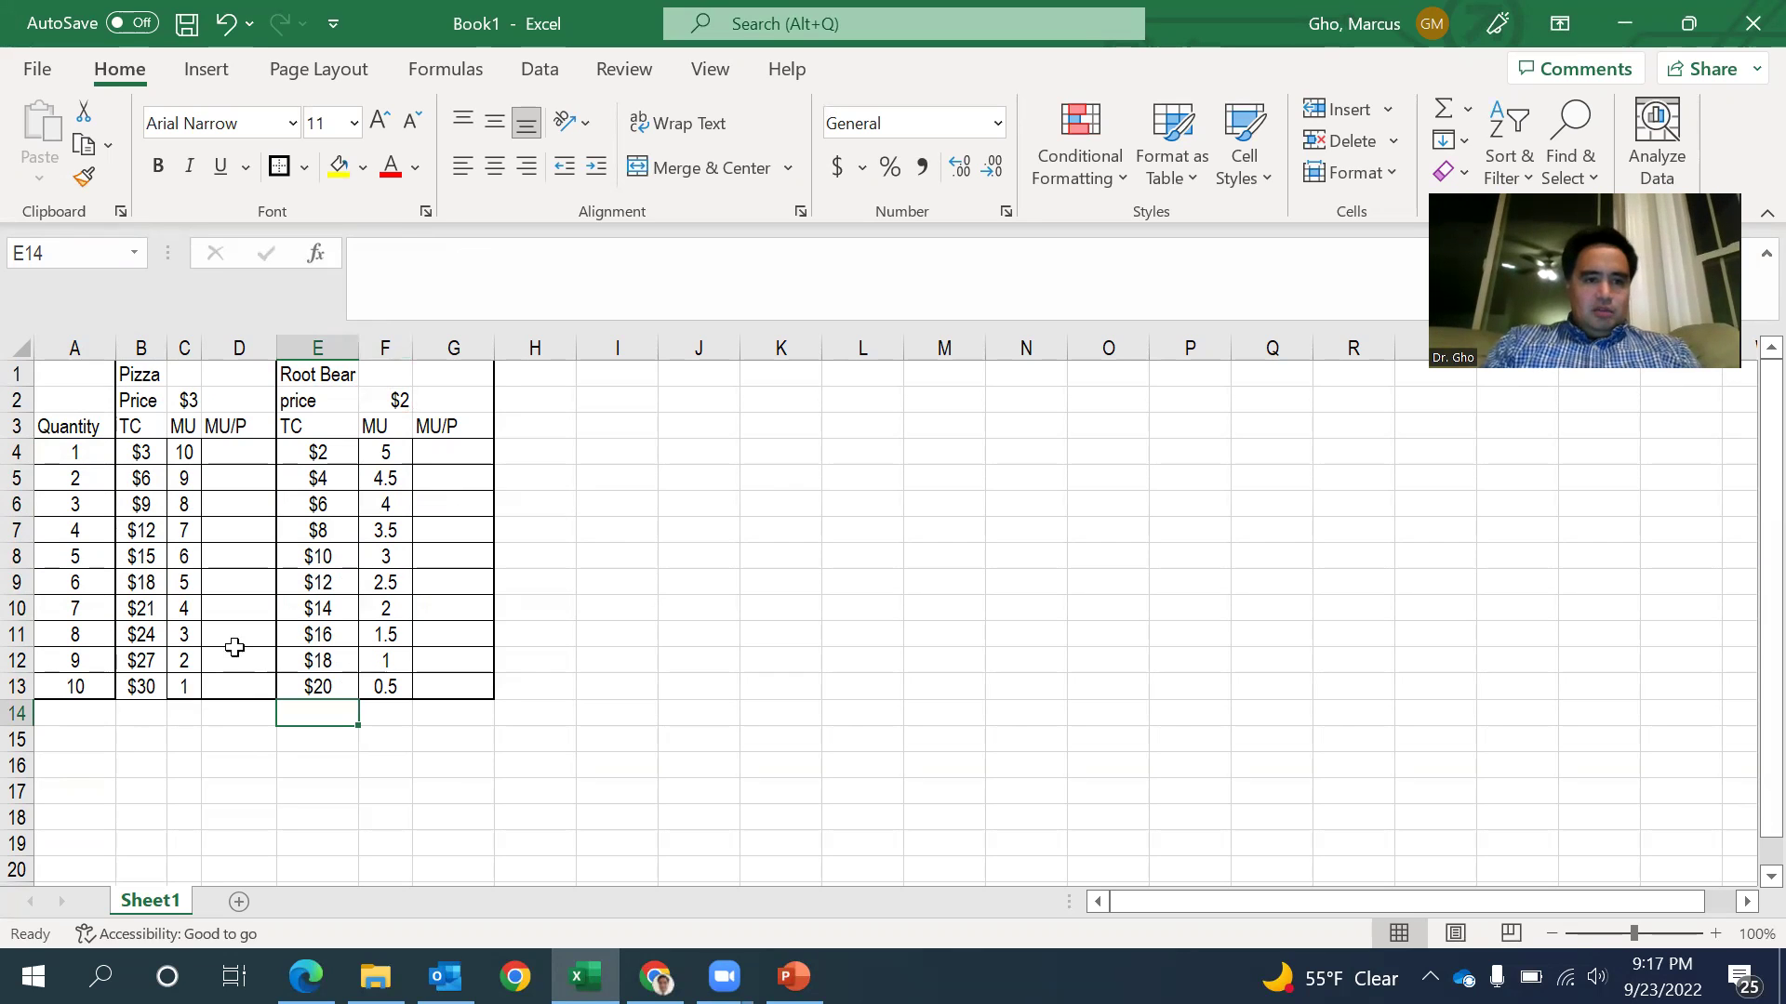
Enter =C4/C$2 in D4 as the first pizza MU/P value.
click(240, 454)
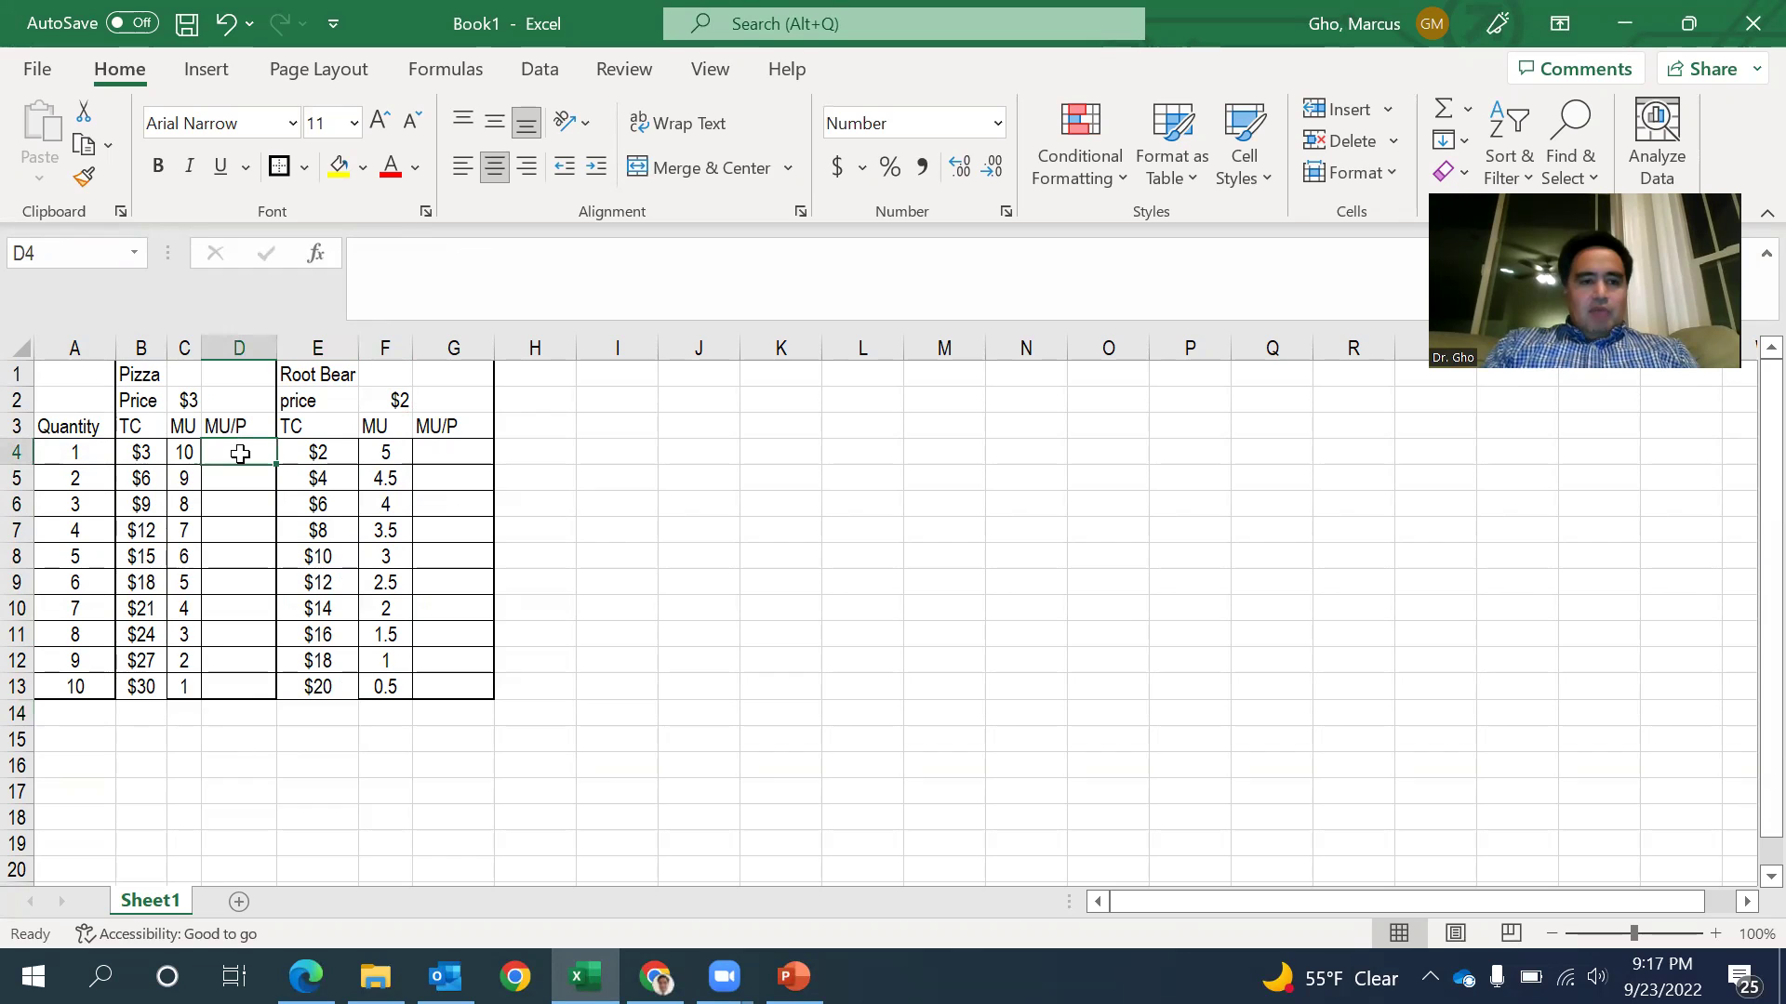
text(=)
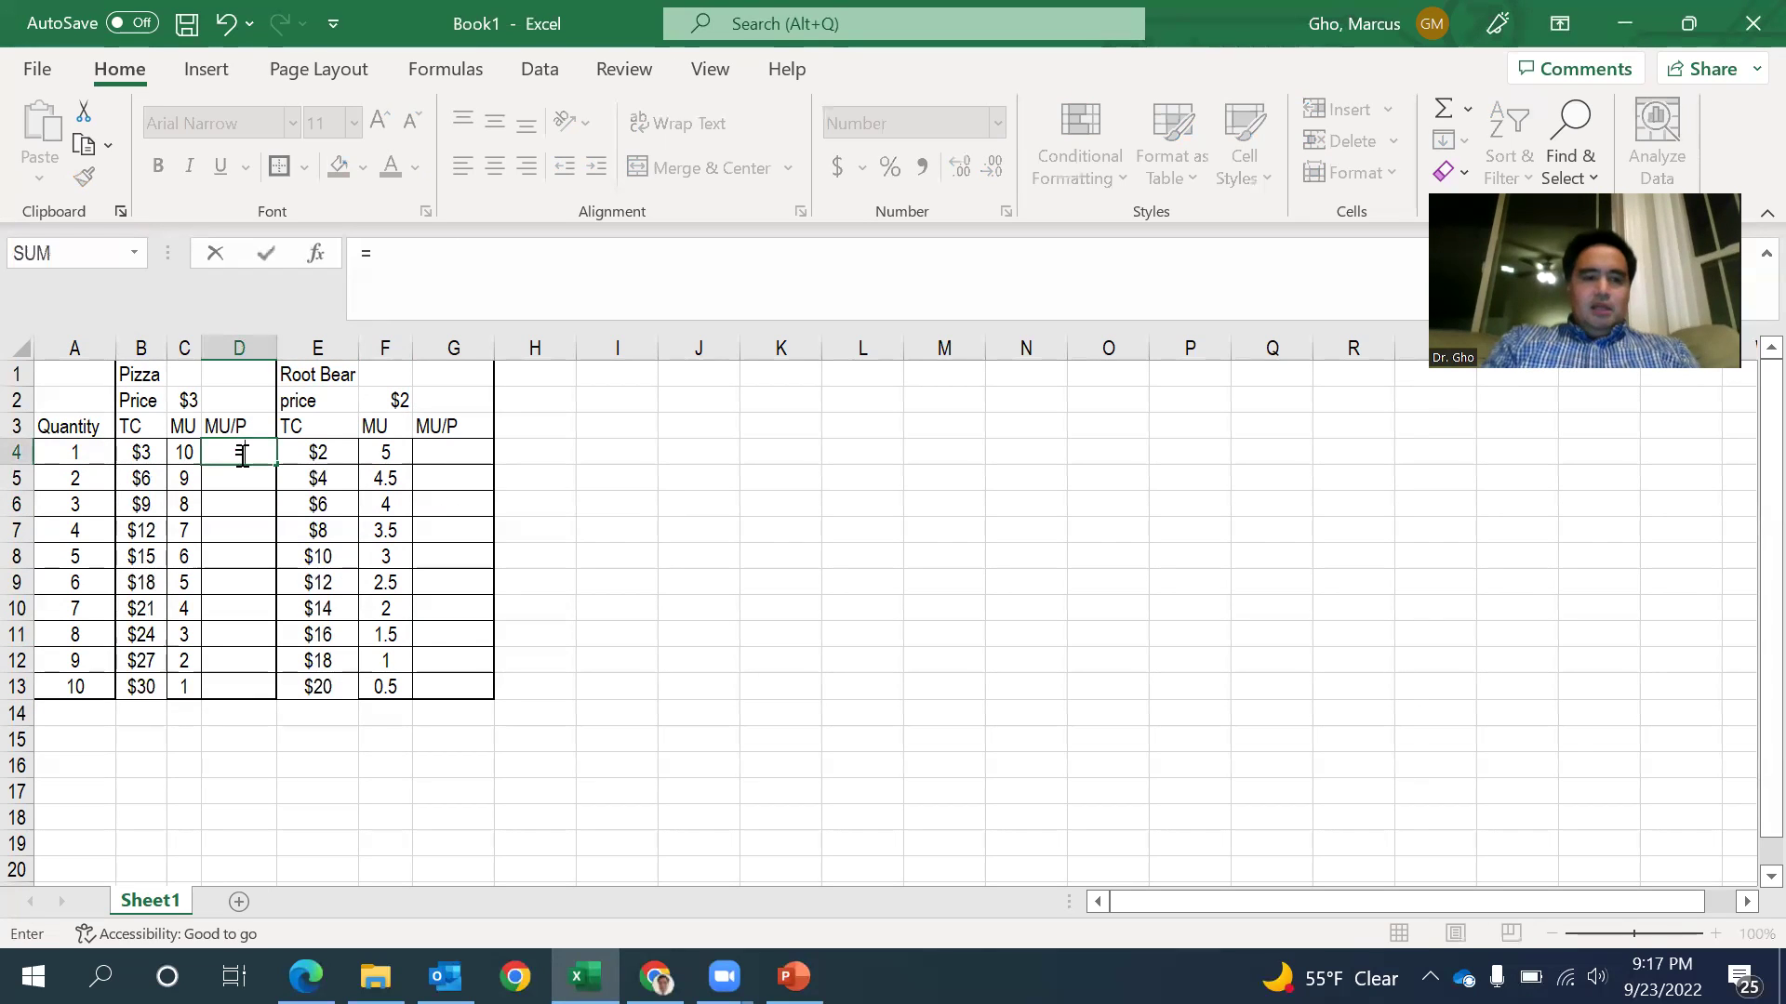
click(184, 453)
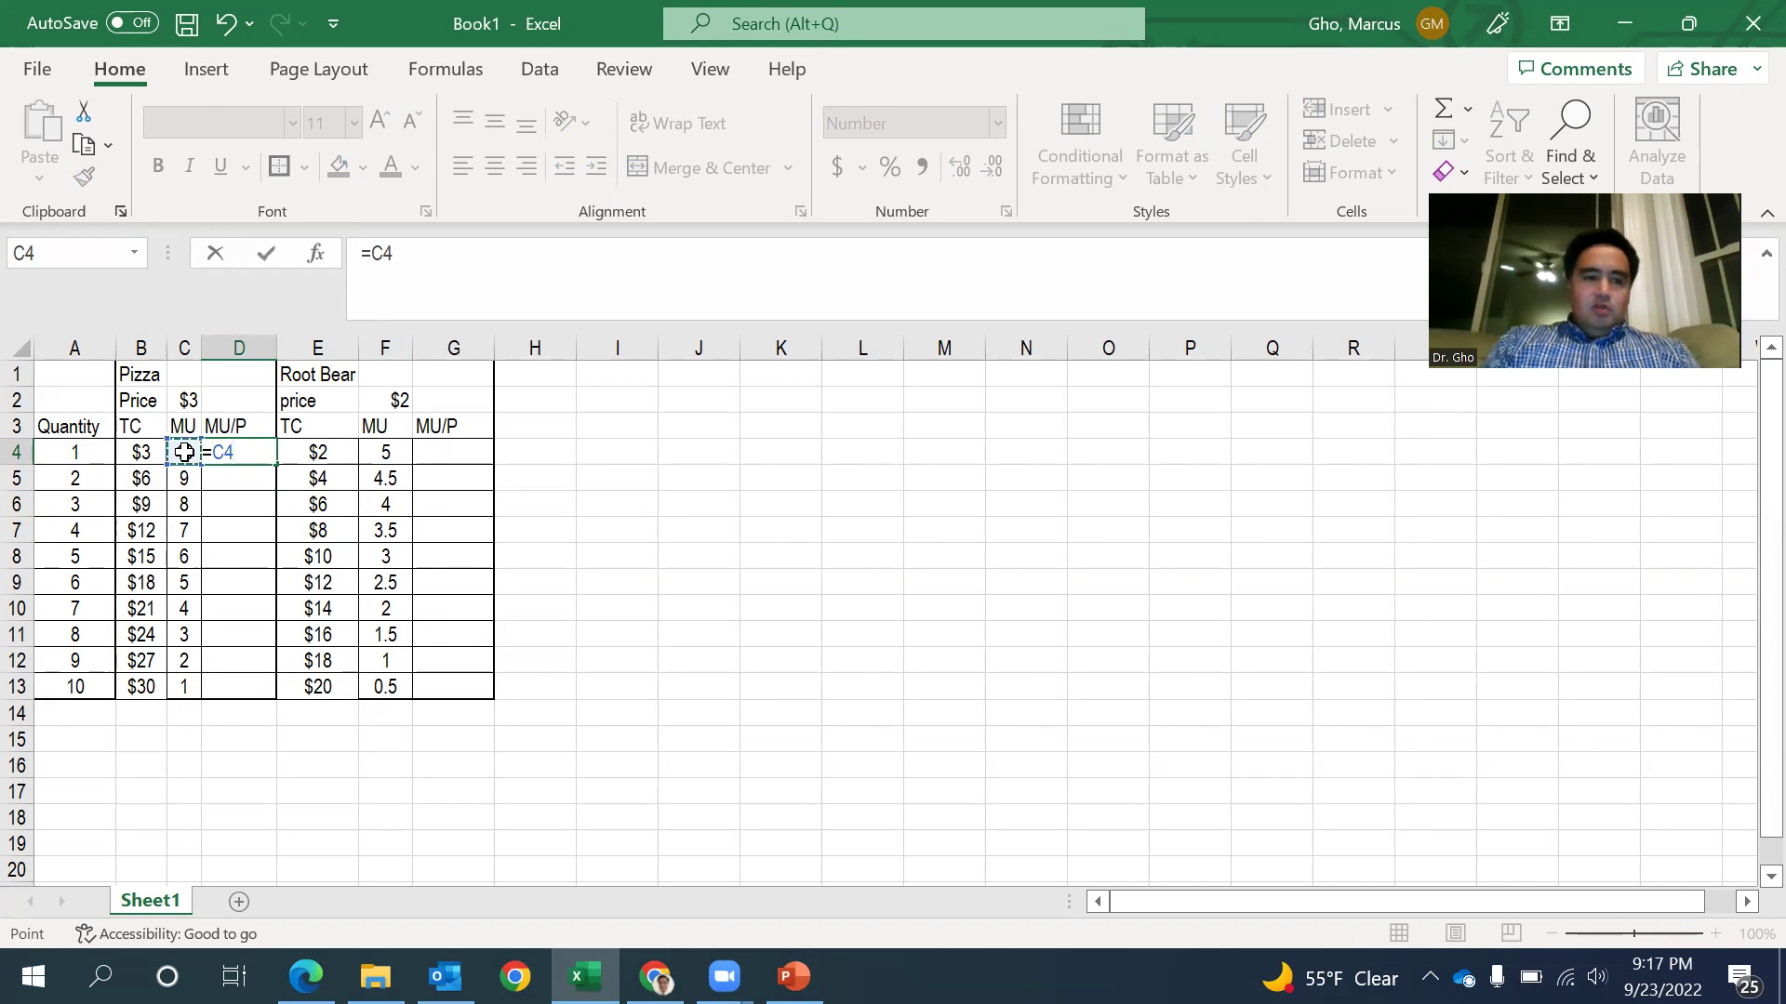
text(/)
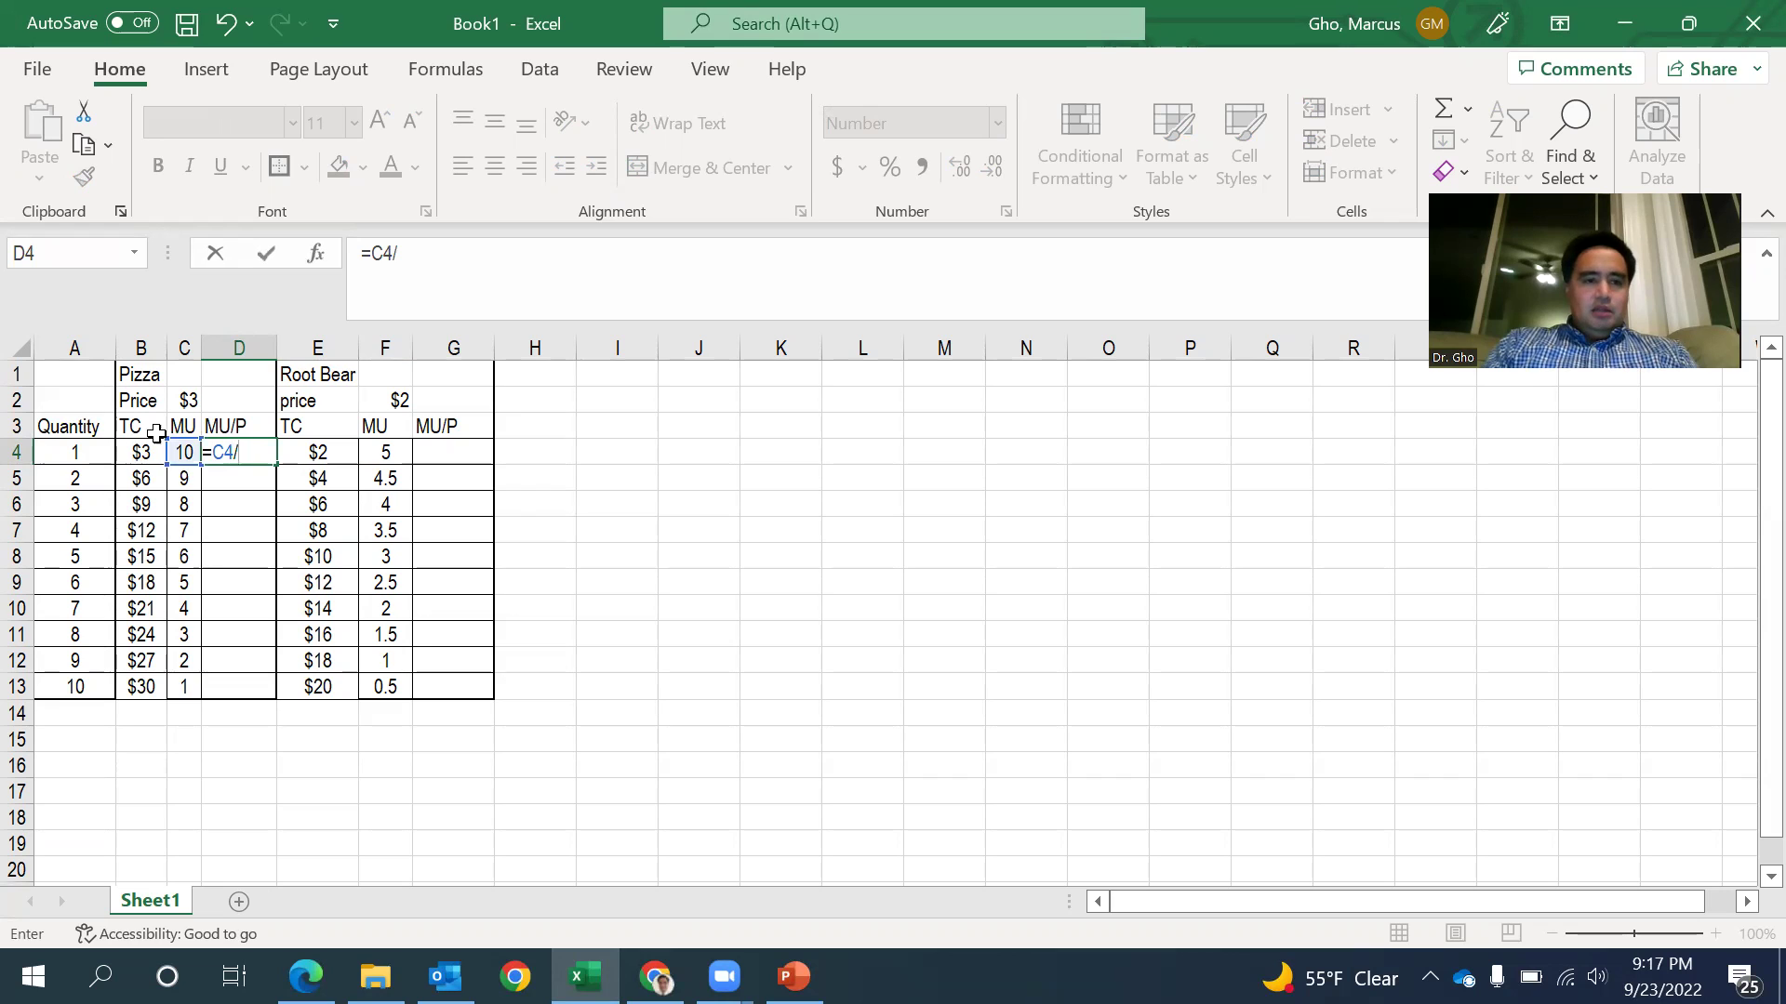
click(186, 402)
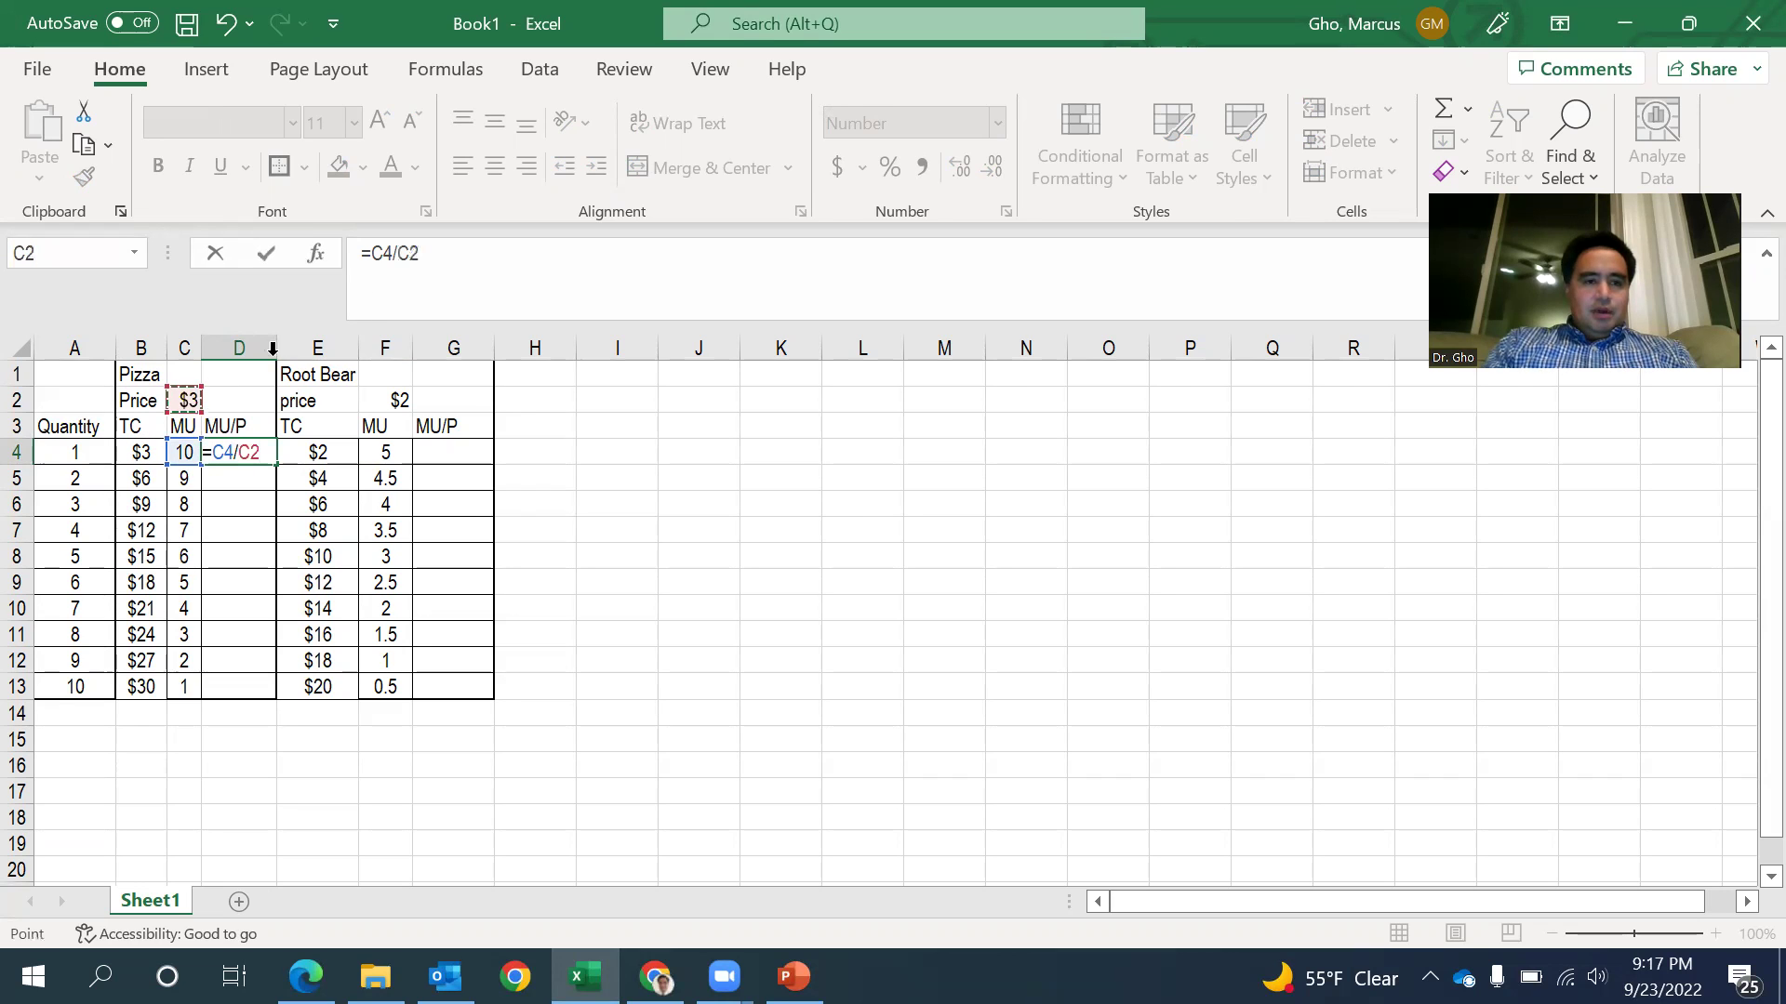
click(402, 253)
key(F4)
key(Return)
Fill the MU/P formula down to D13 and paste it into the root beer MU/P column at G4.
key(Up)
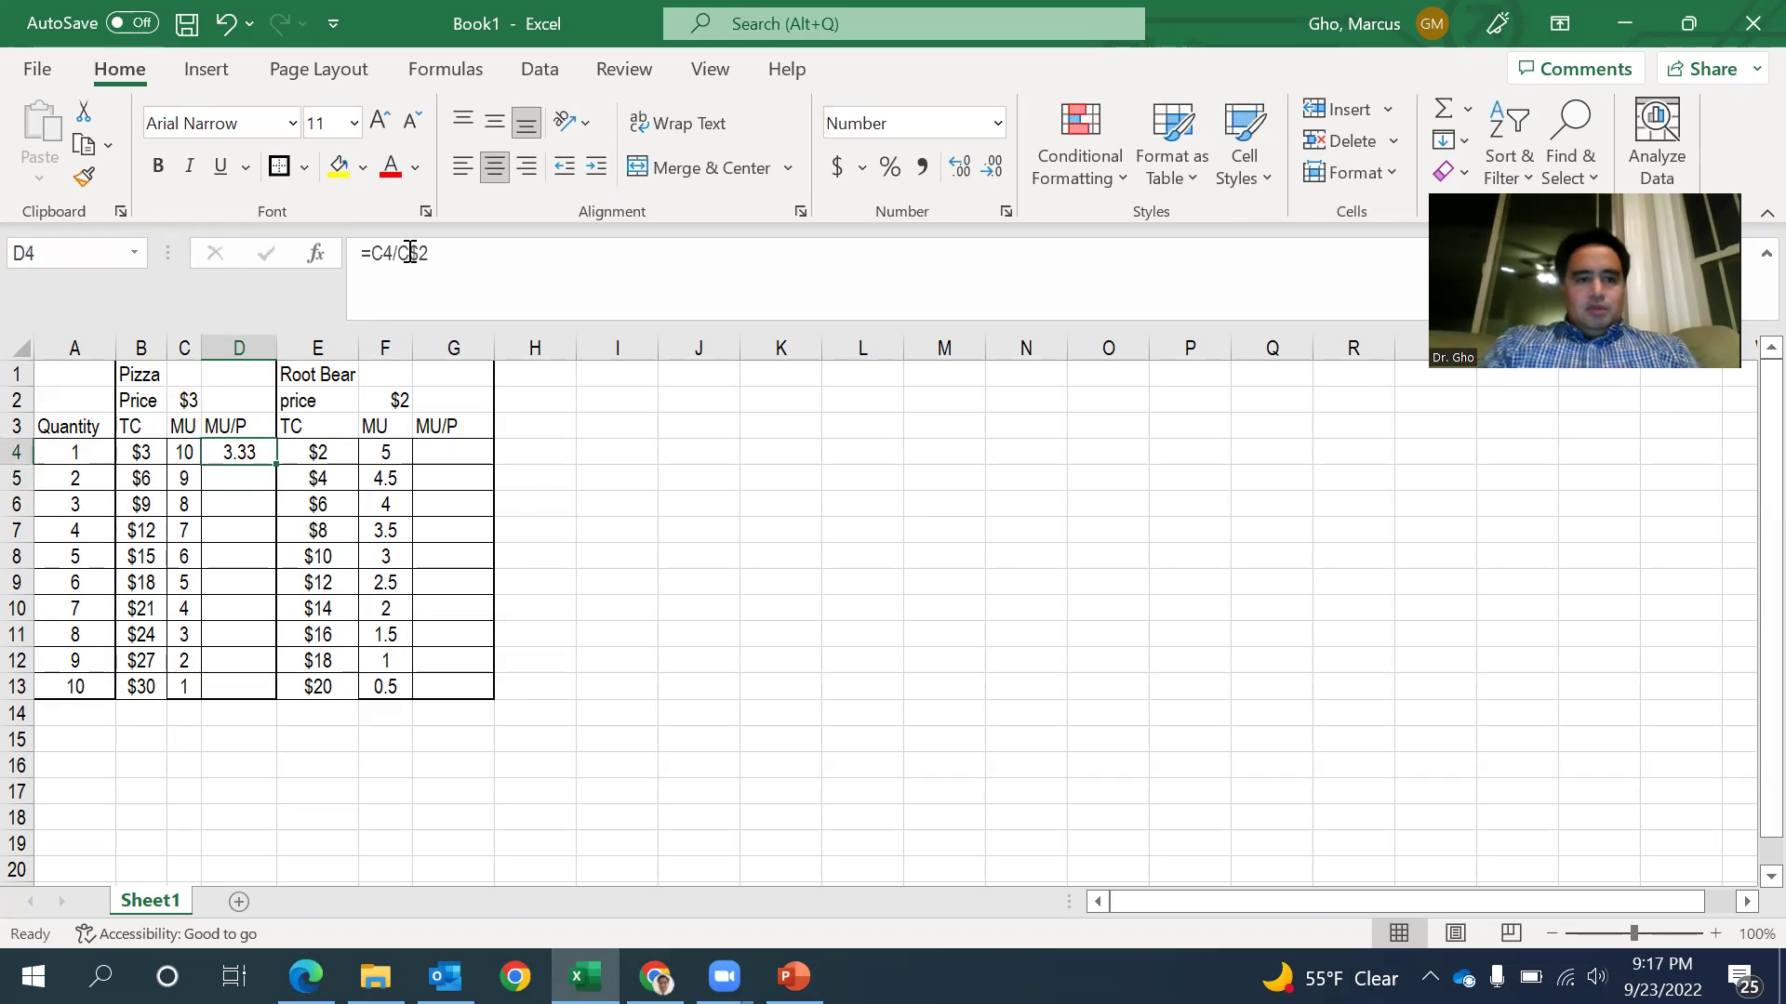
drag(275, 464, 275, 699)
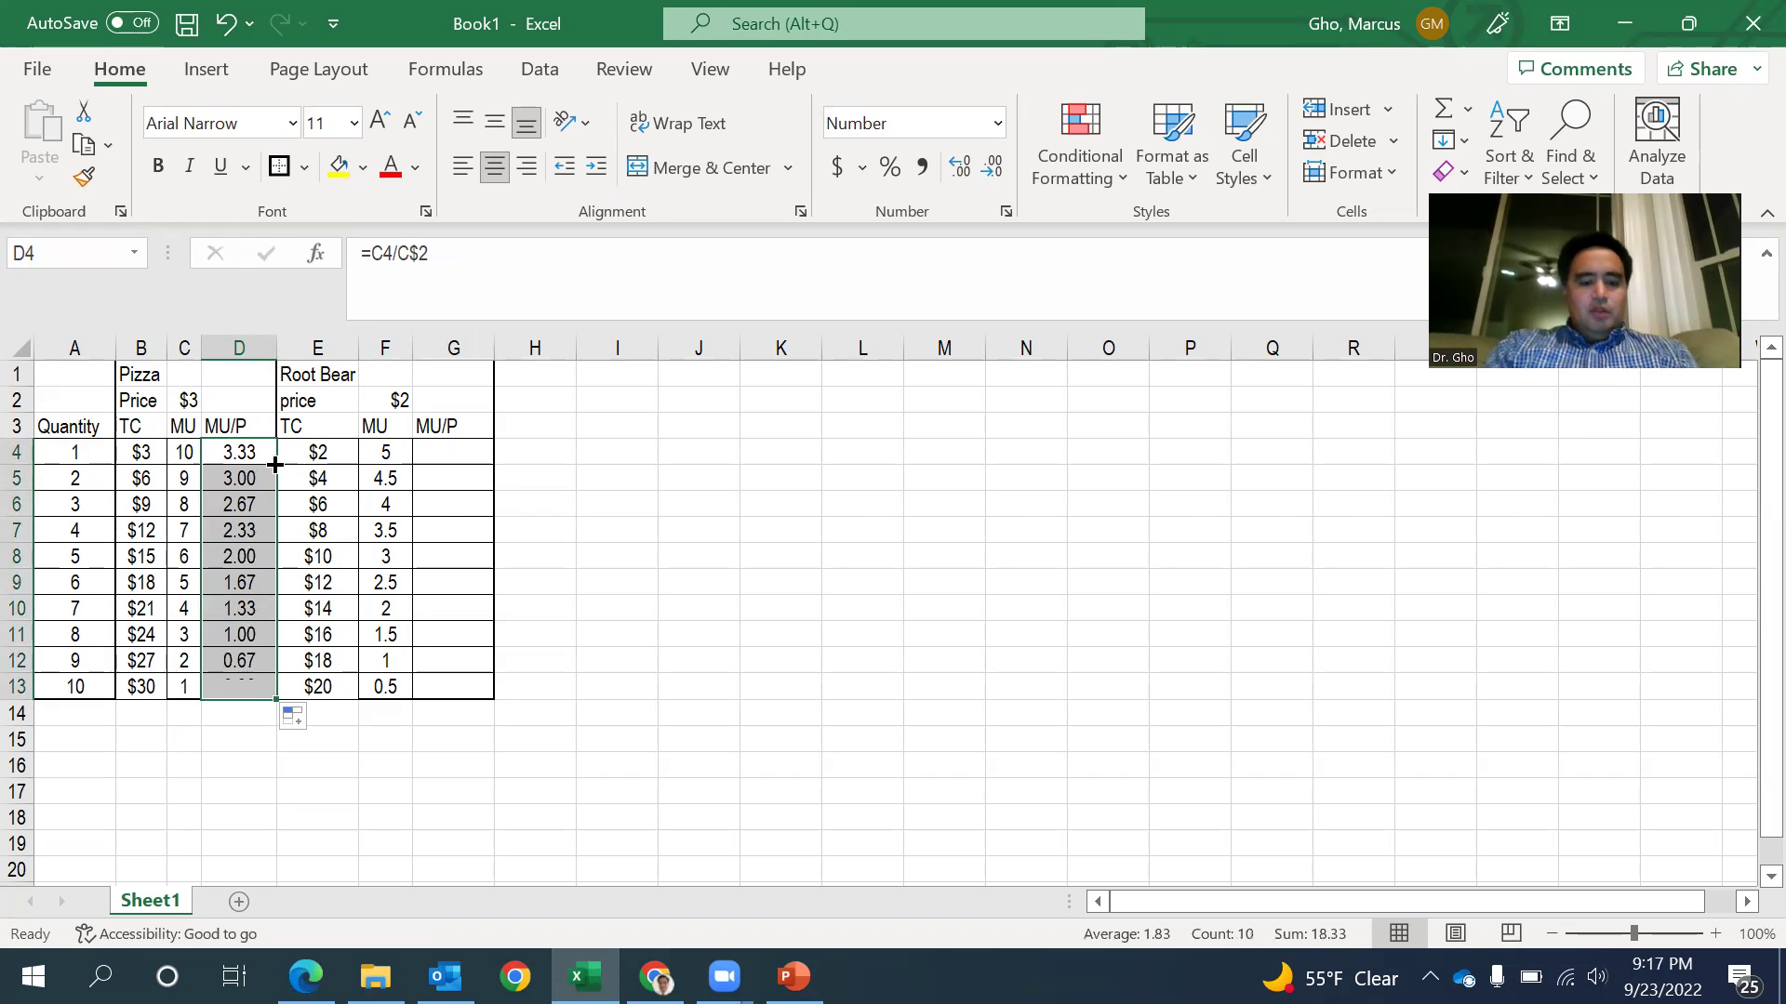
key(ctrl+c)
click(460, 449)
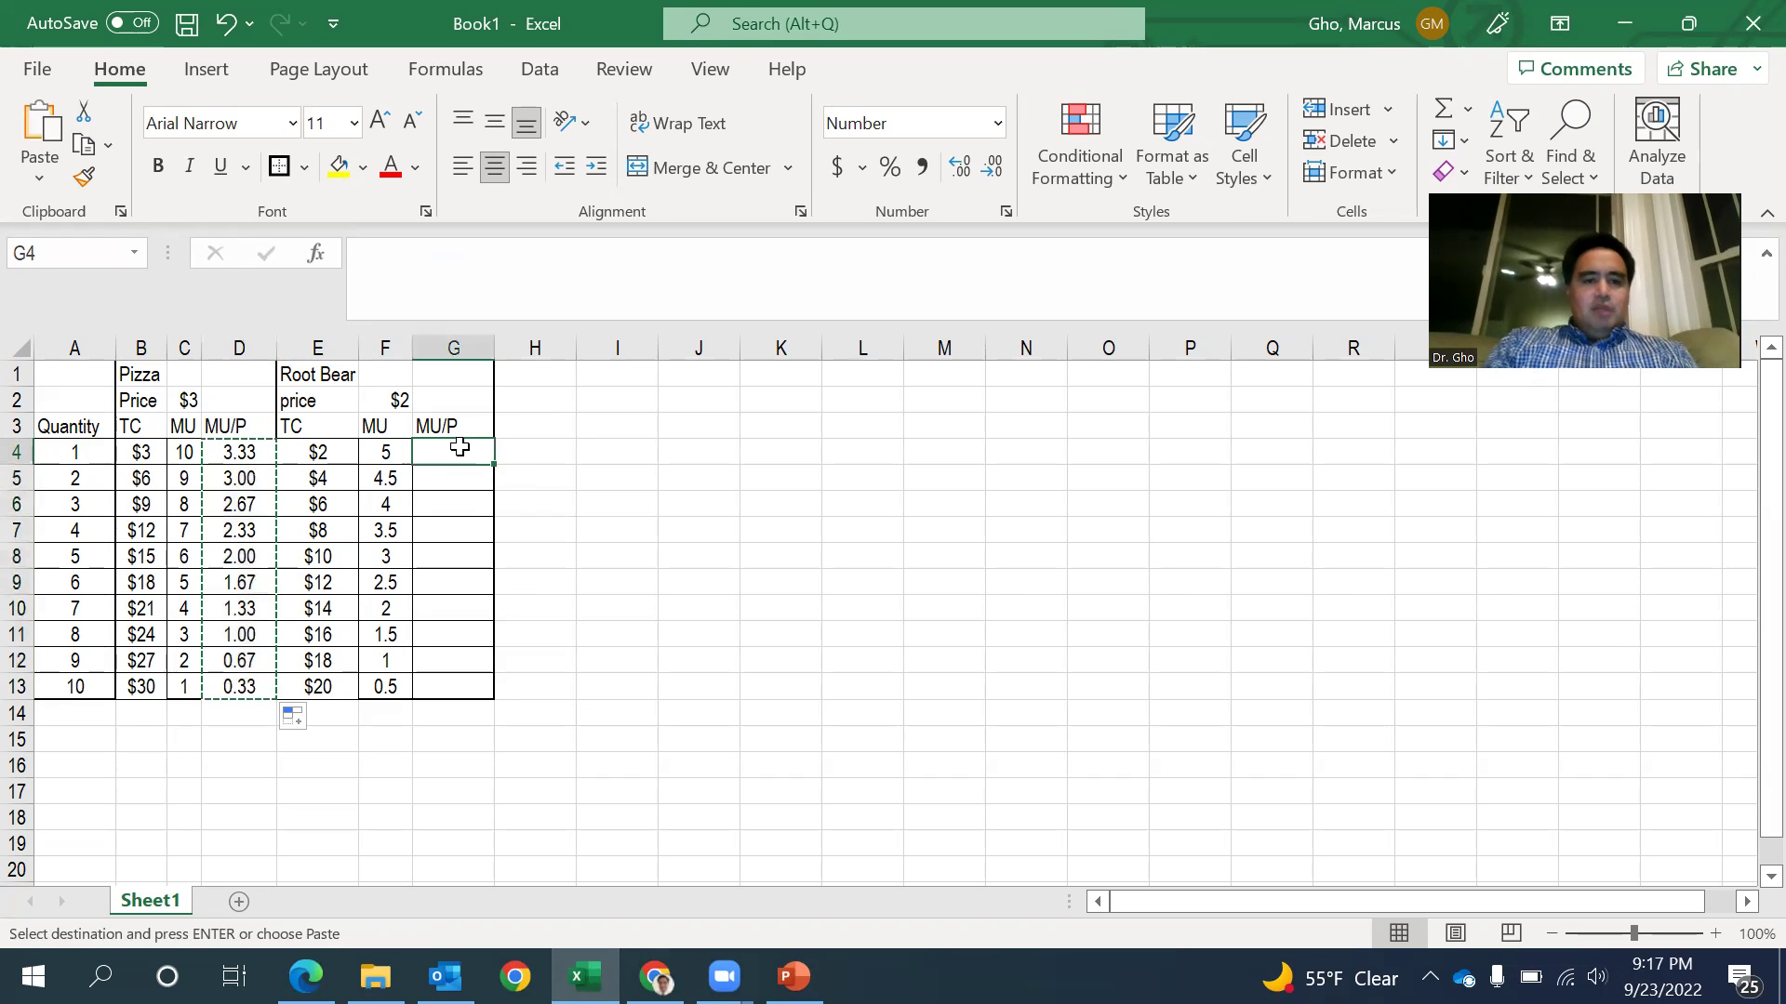
key(ctrl+v)
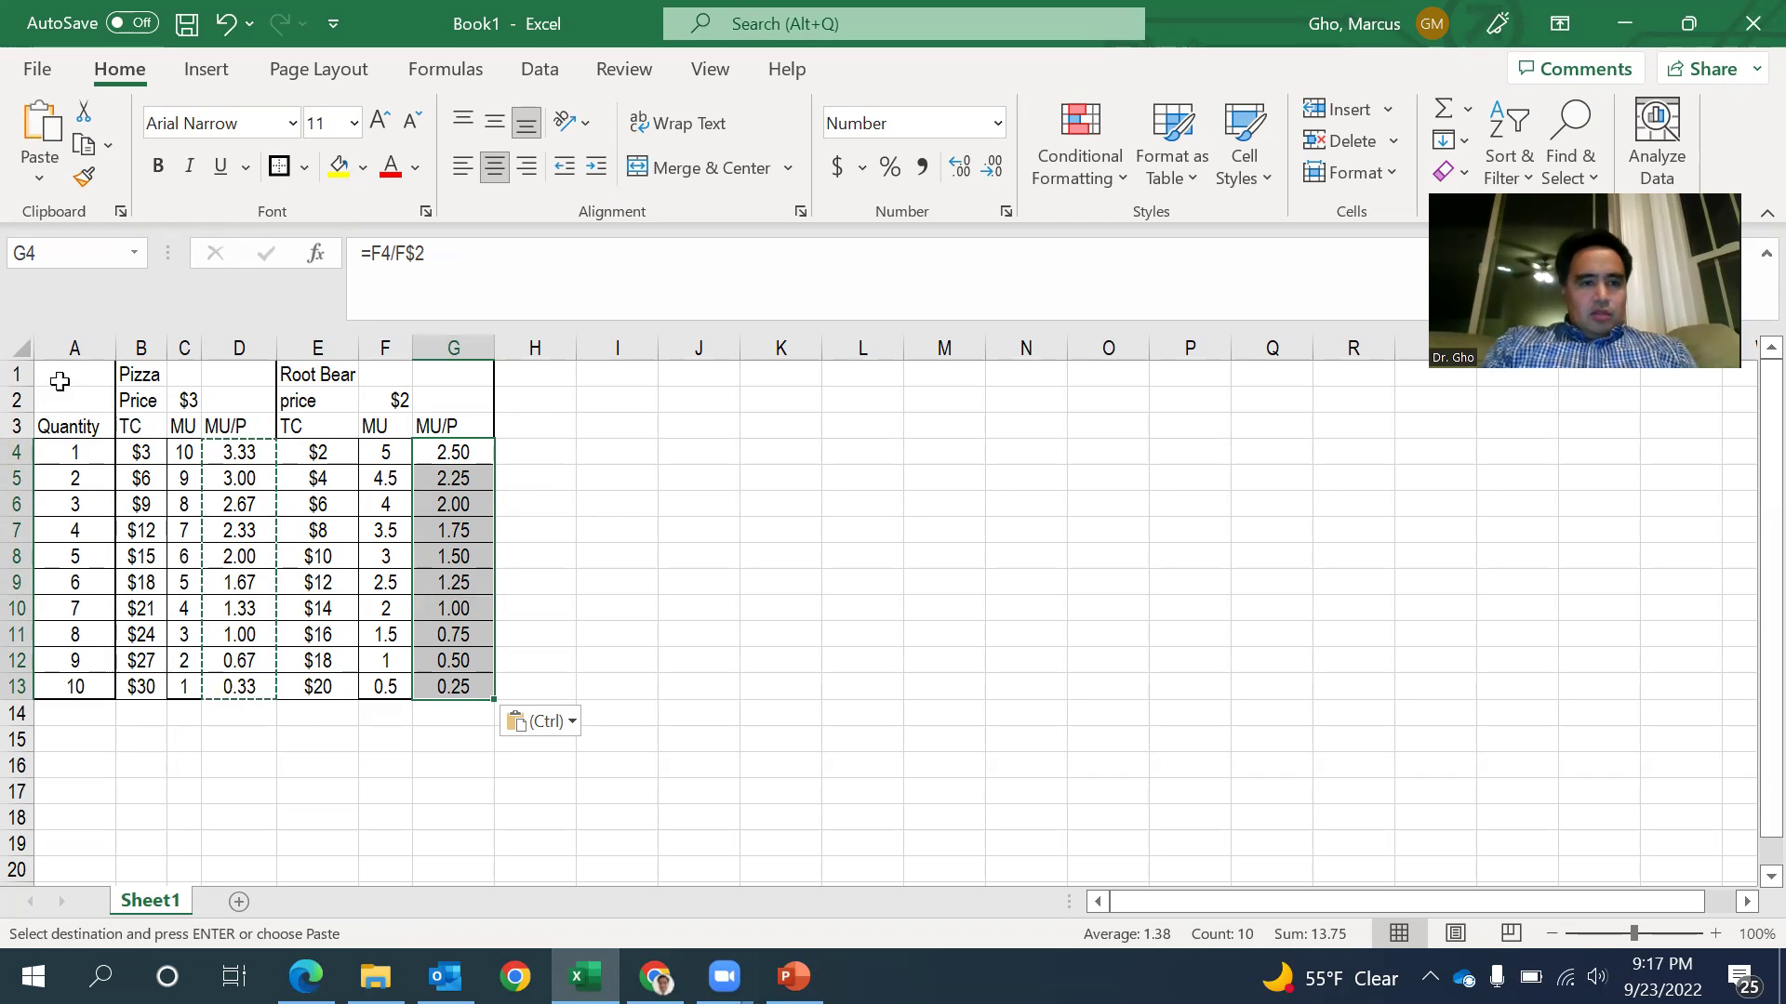
Select the whole table, apply a ribbon command, then review the D4 MU/P formula.
drag(60, 374, 459, 686)
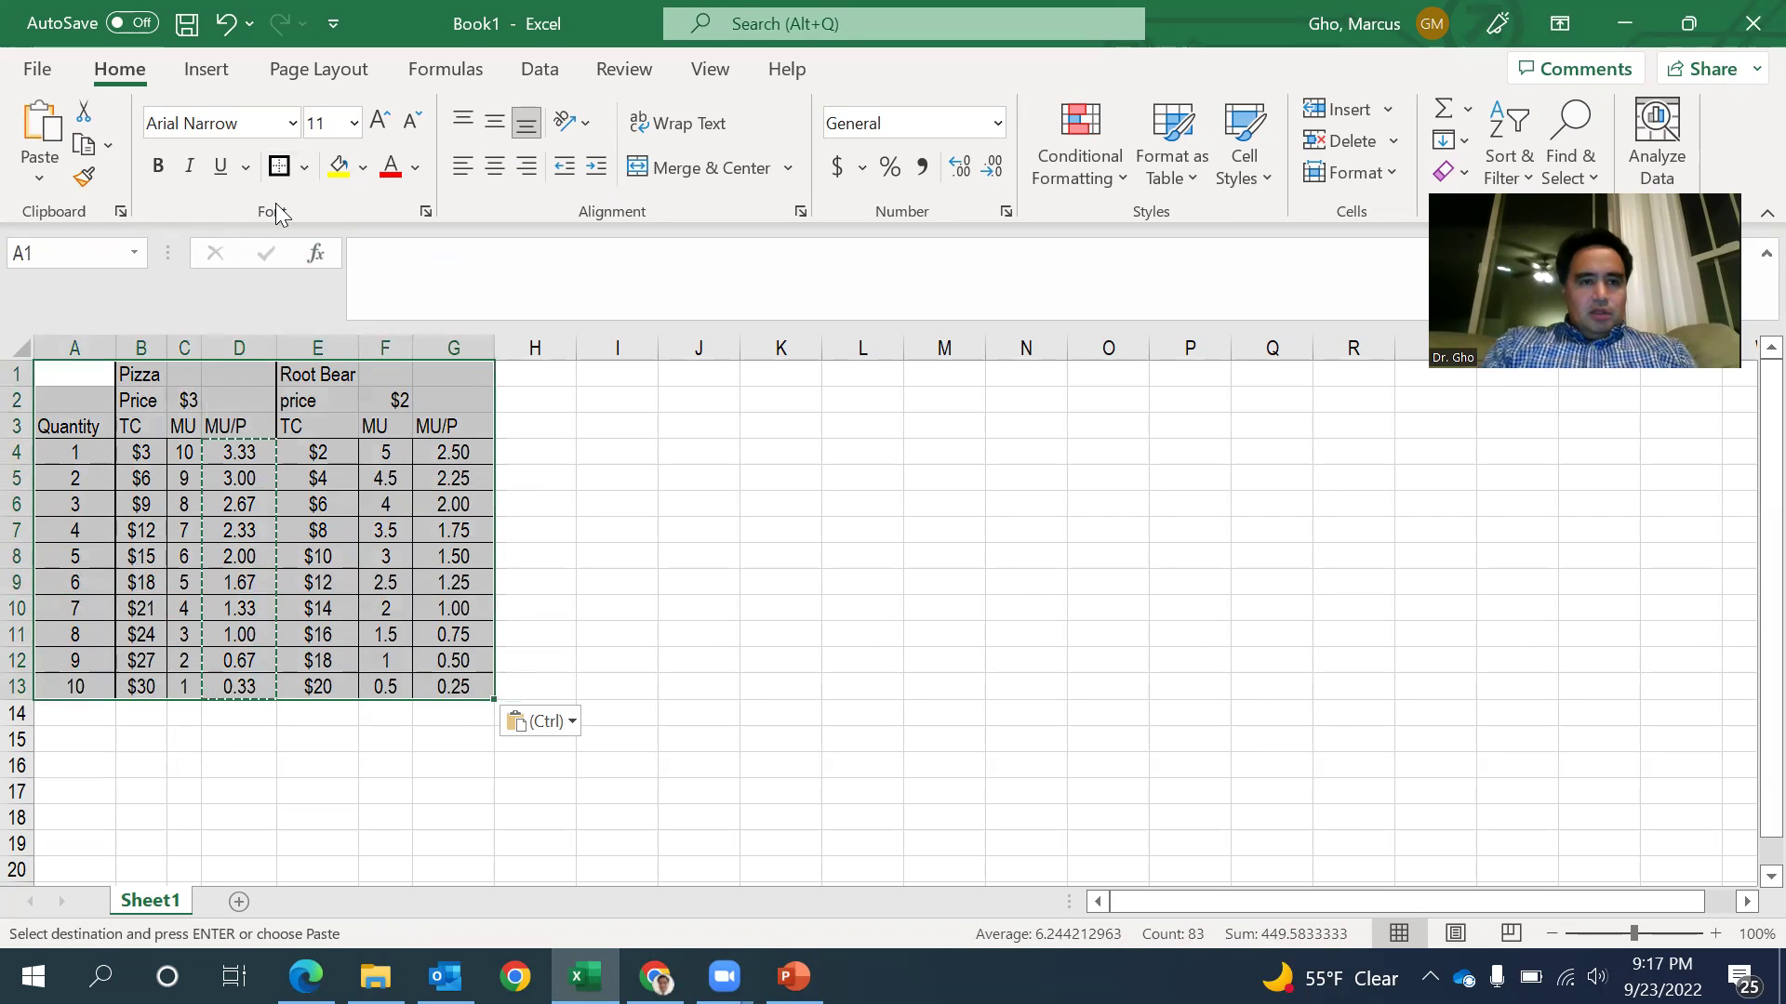
click(279, 165)
click(567, 453)
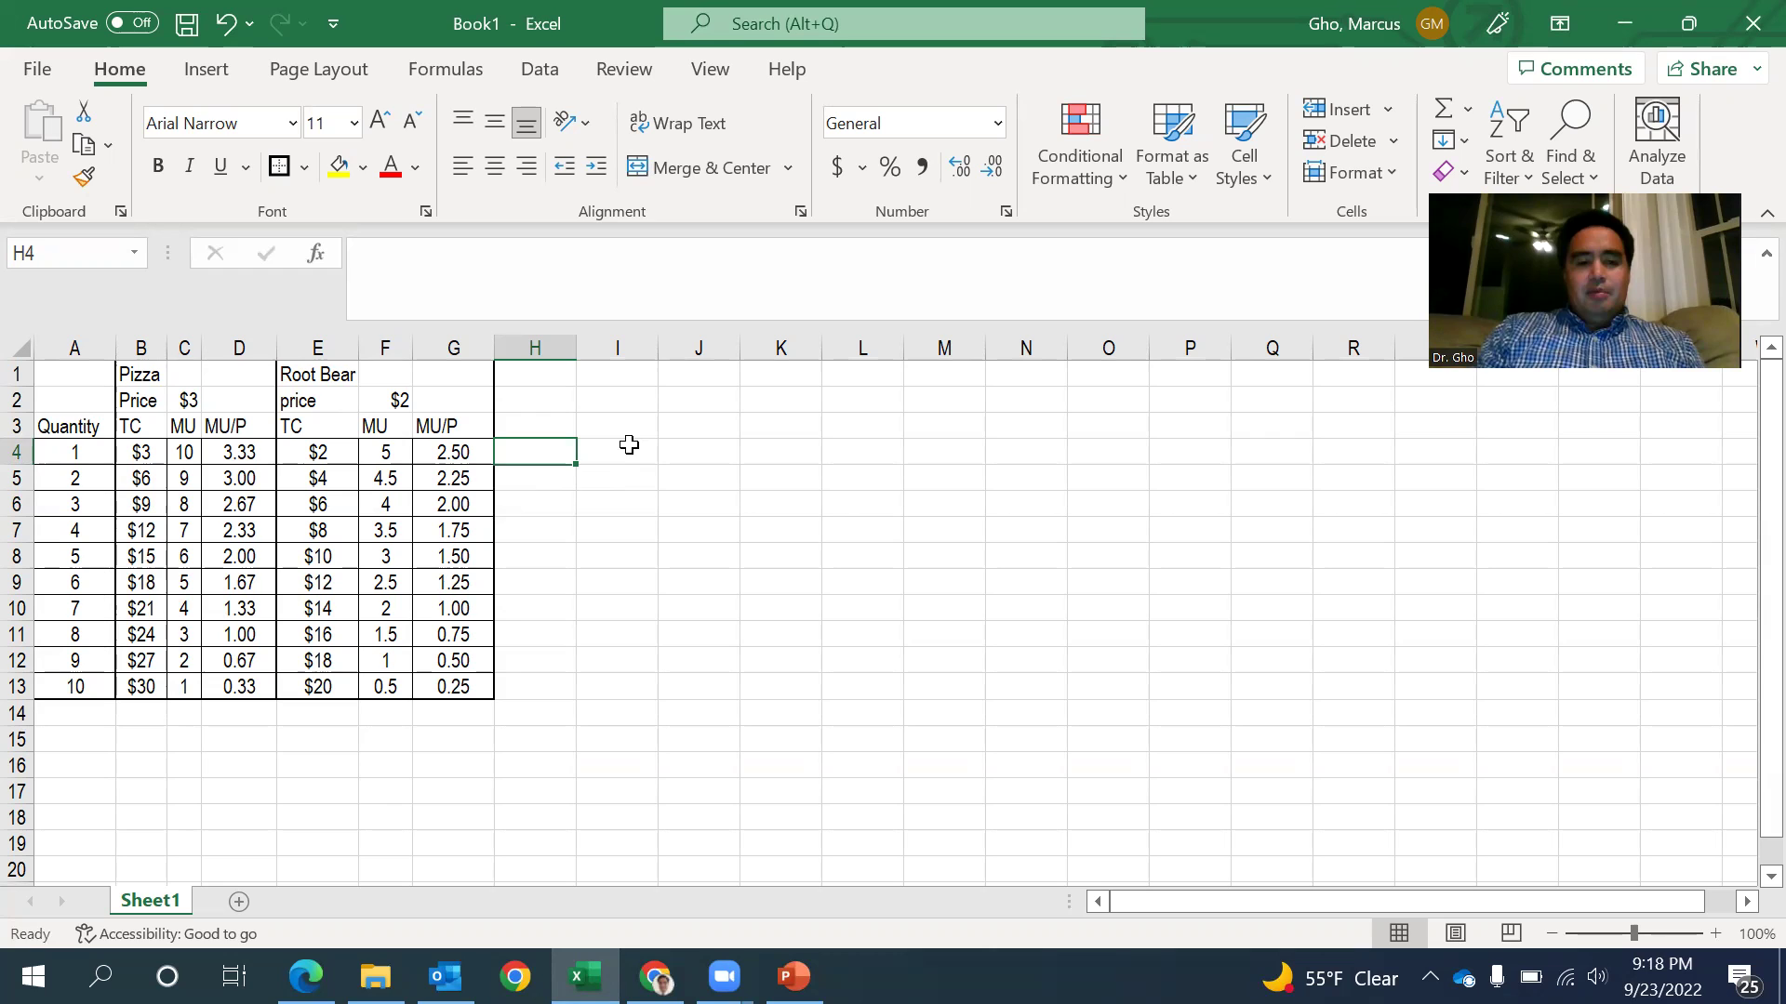
click(243, 451)
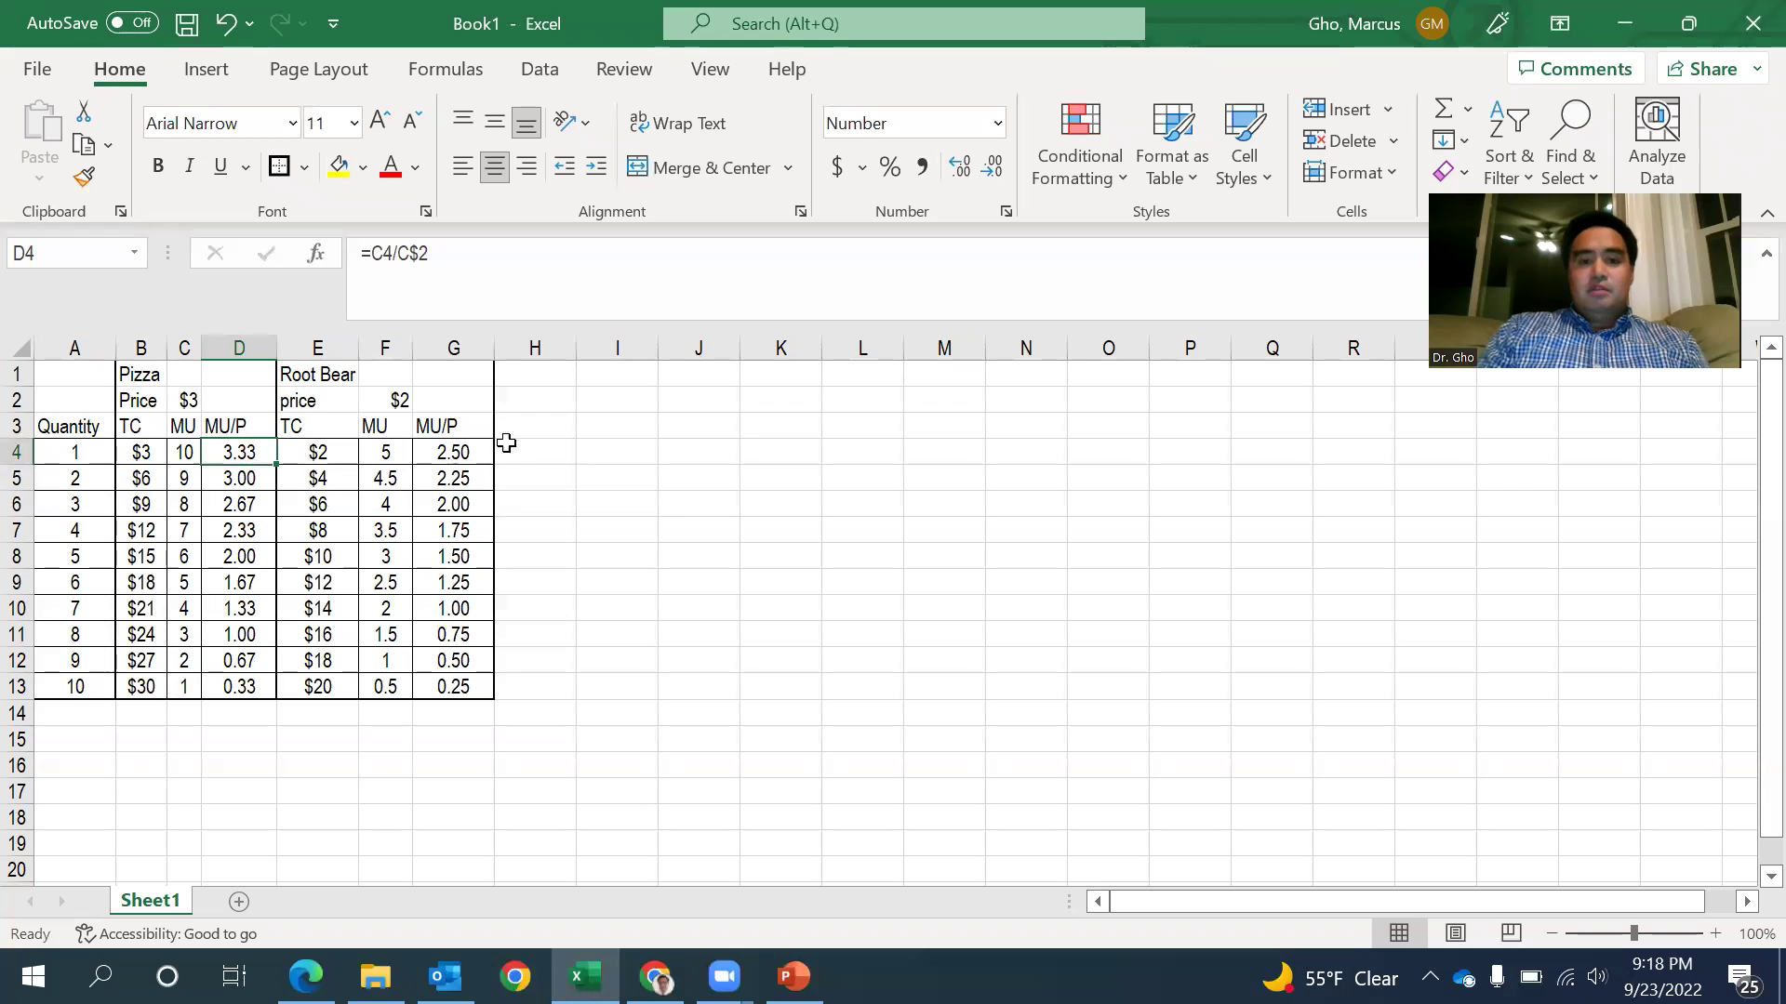
Type the labels pizza, root bear, total cost and total utility down column J from J4.
click(702, 447)
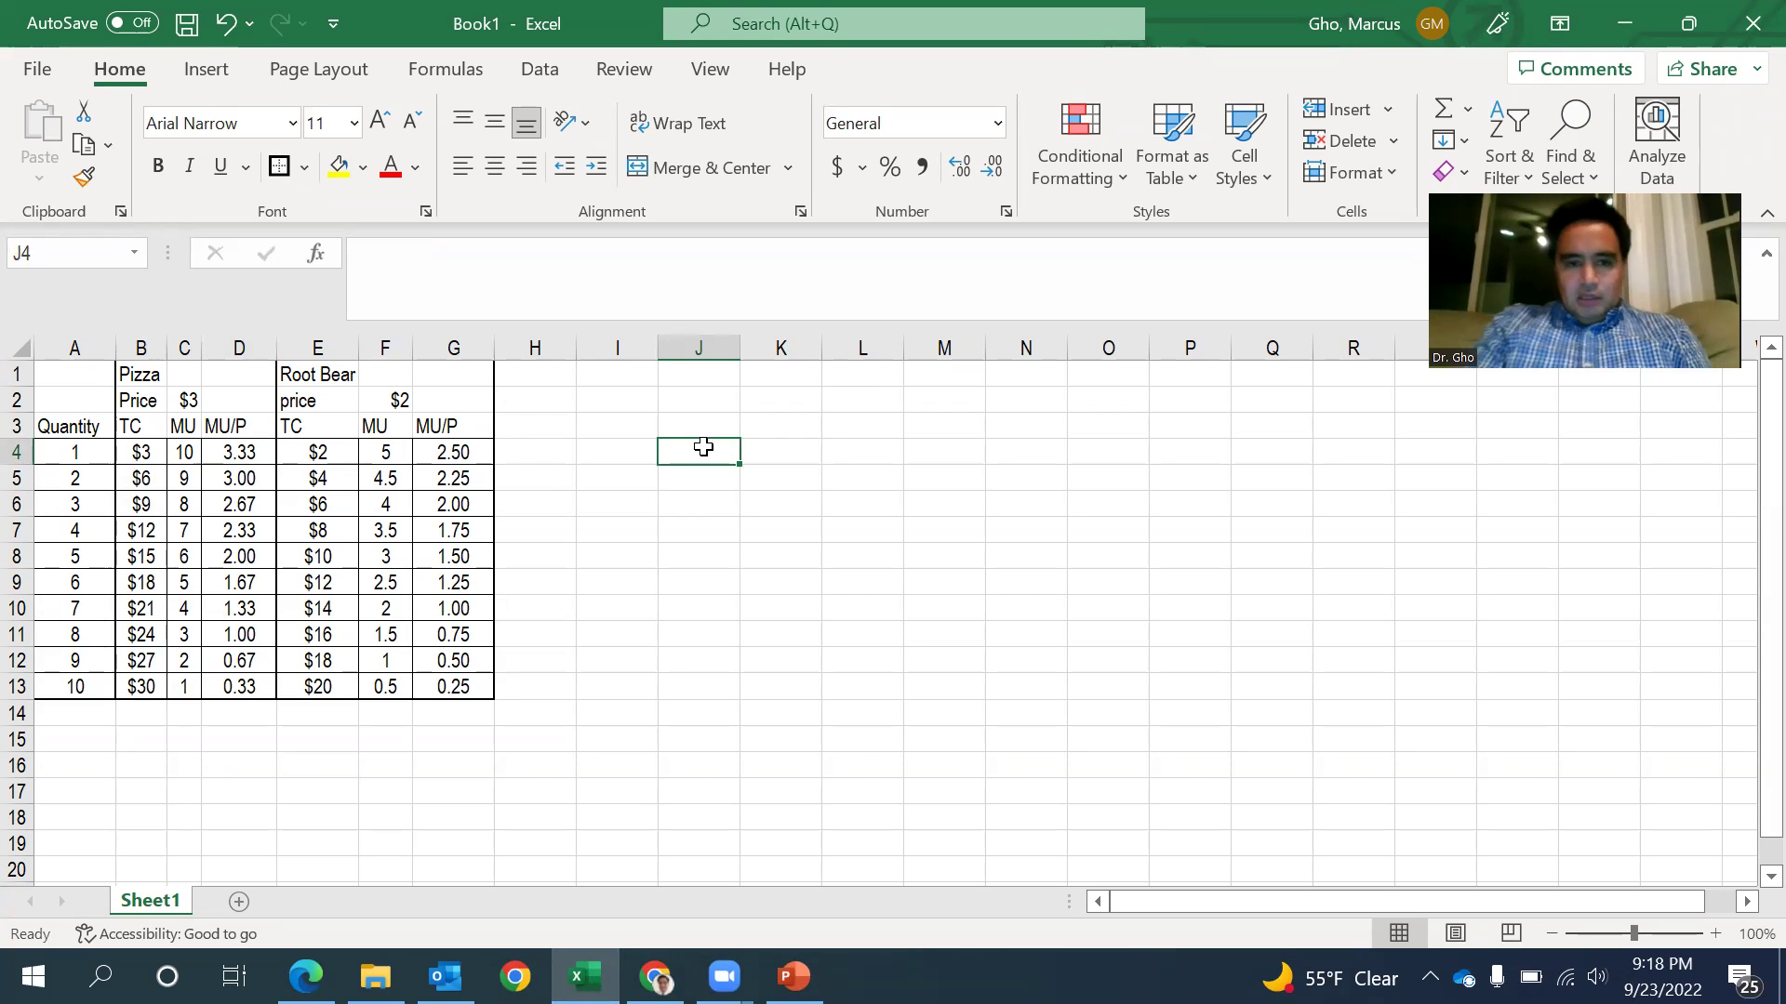
text(pizza)
key(Return)
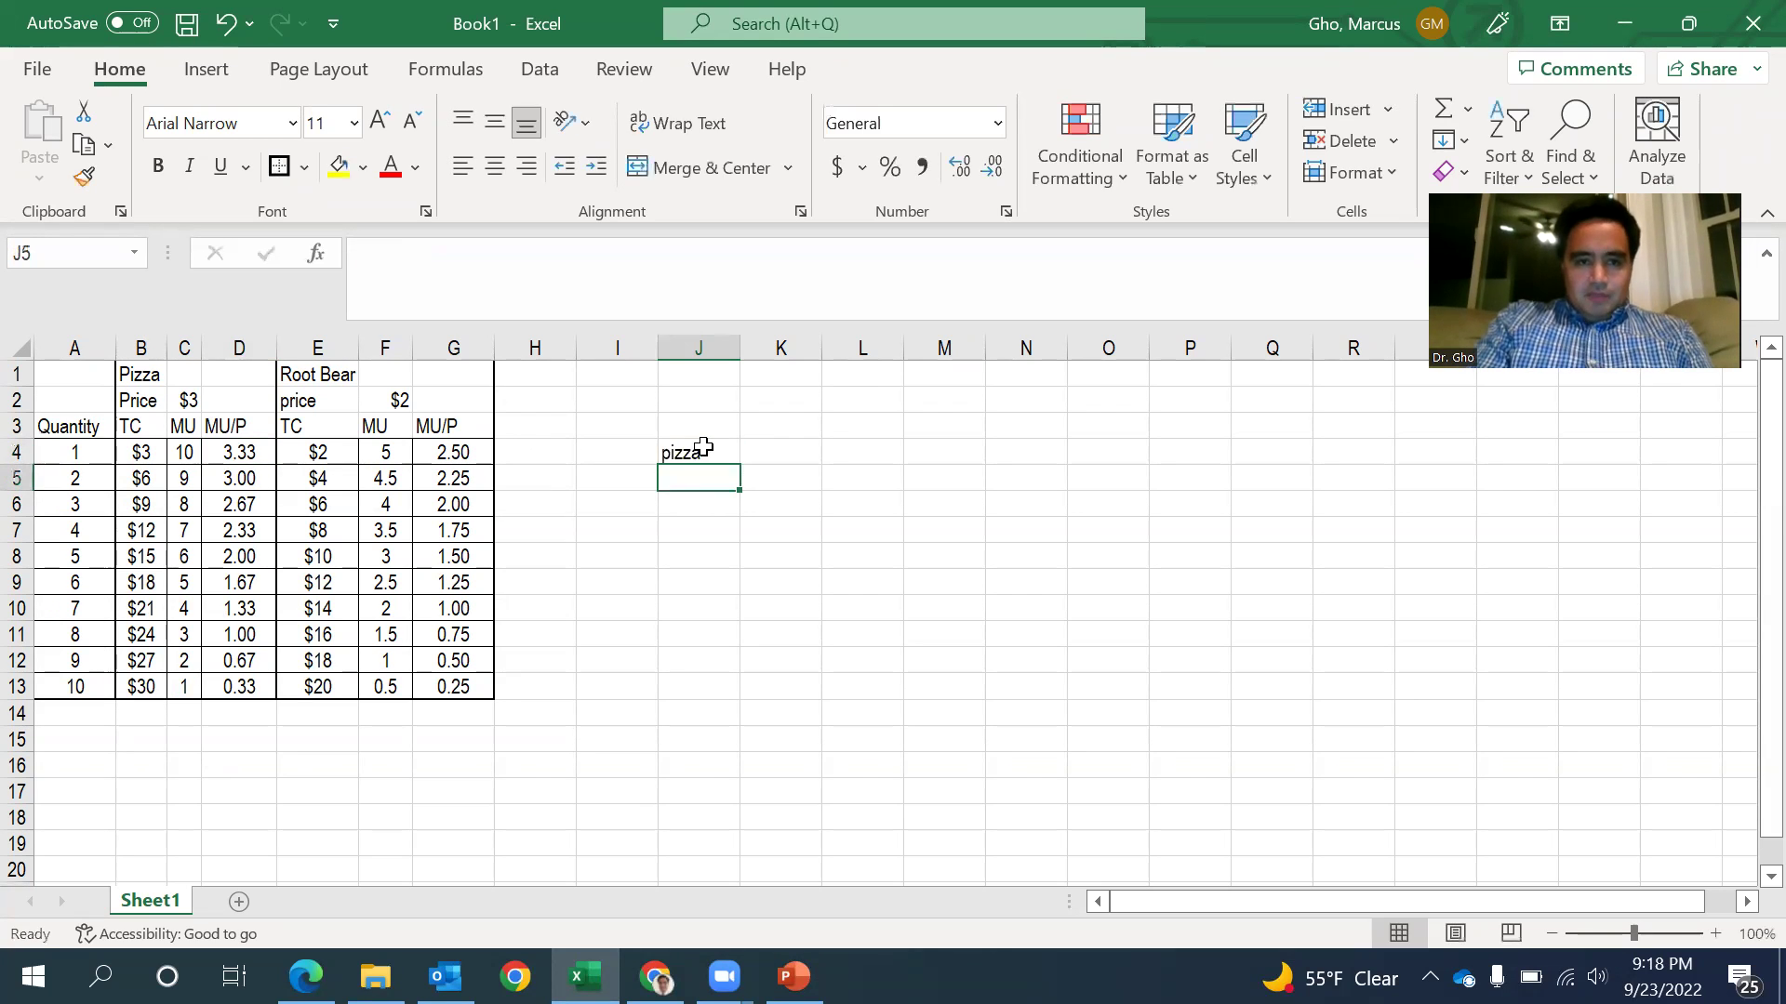
text(root bear)
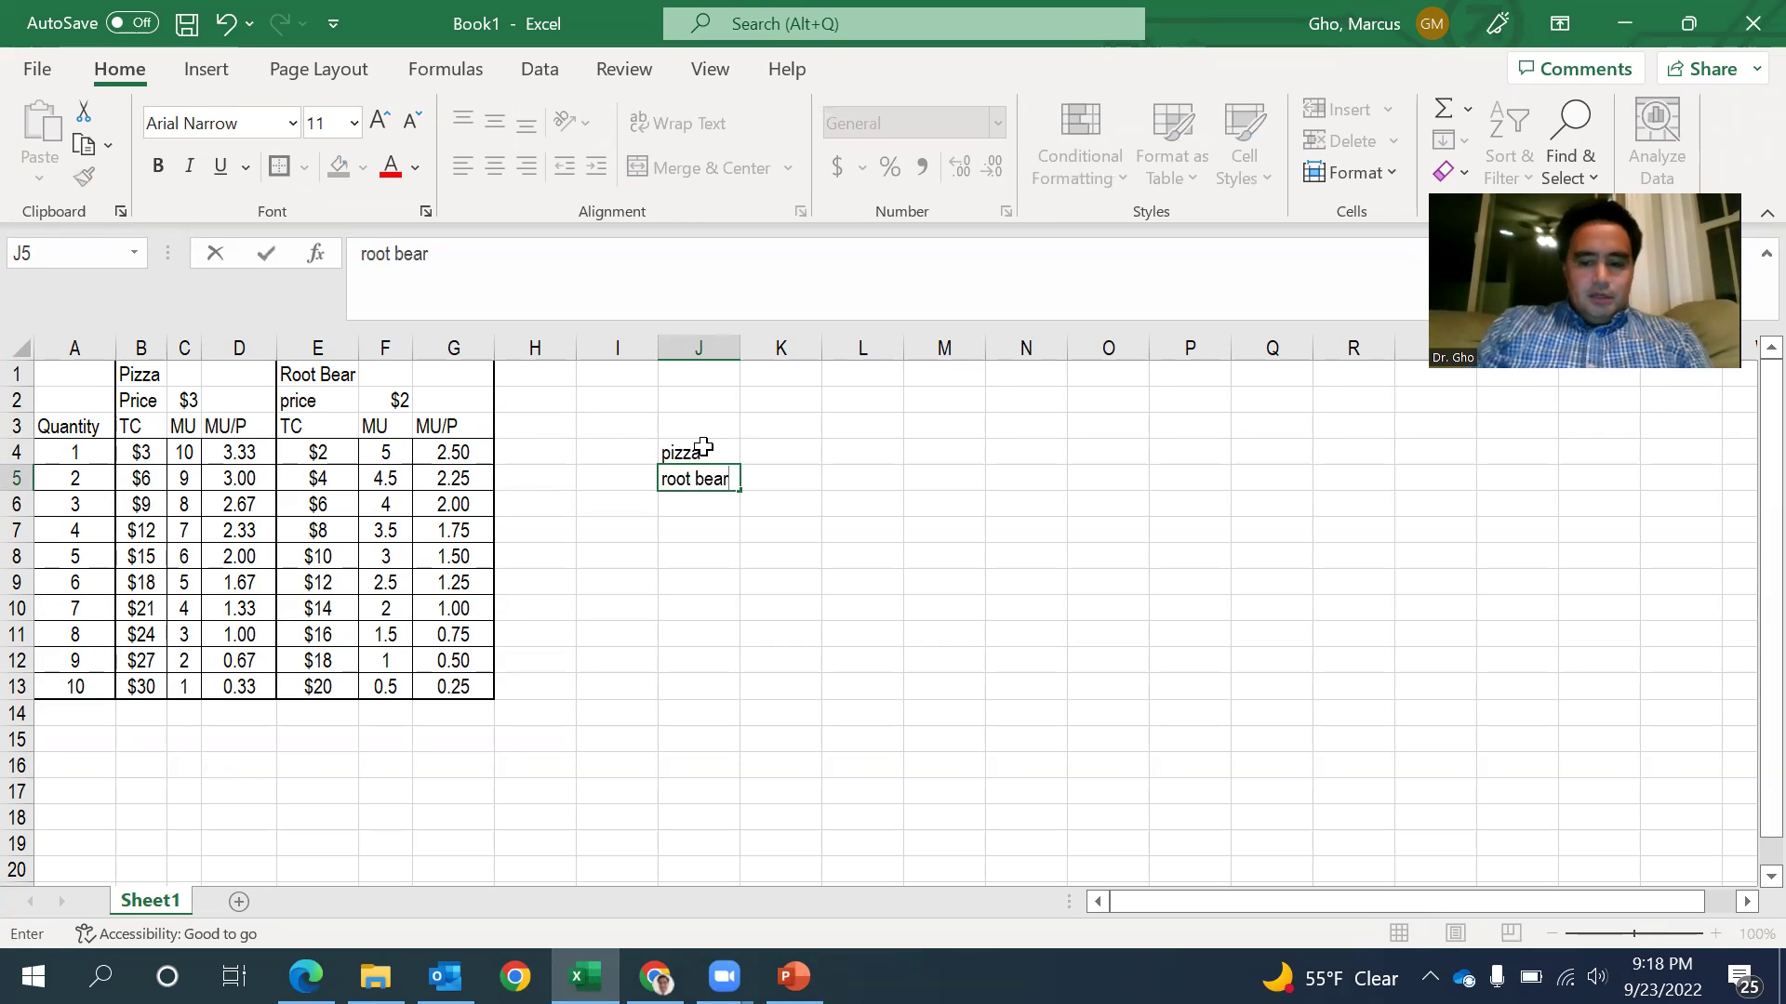
key(Tab)
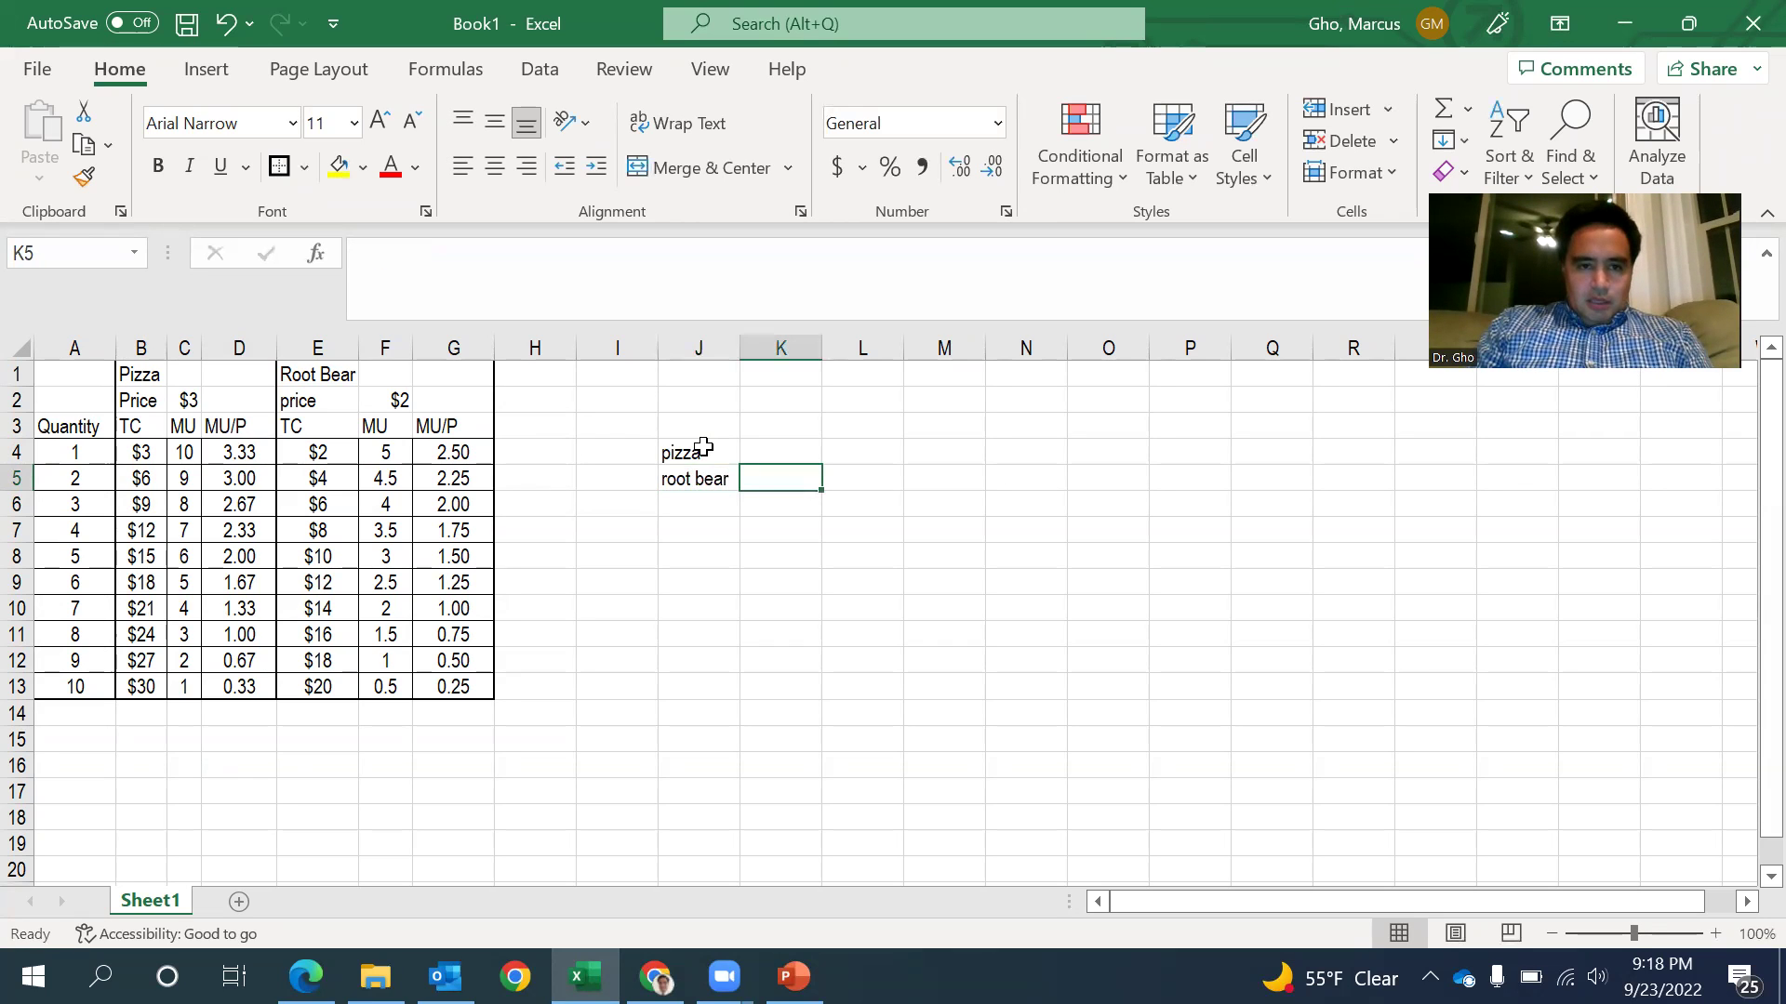
key(Left)
key(Down)
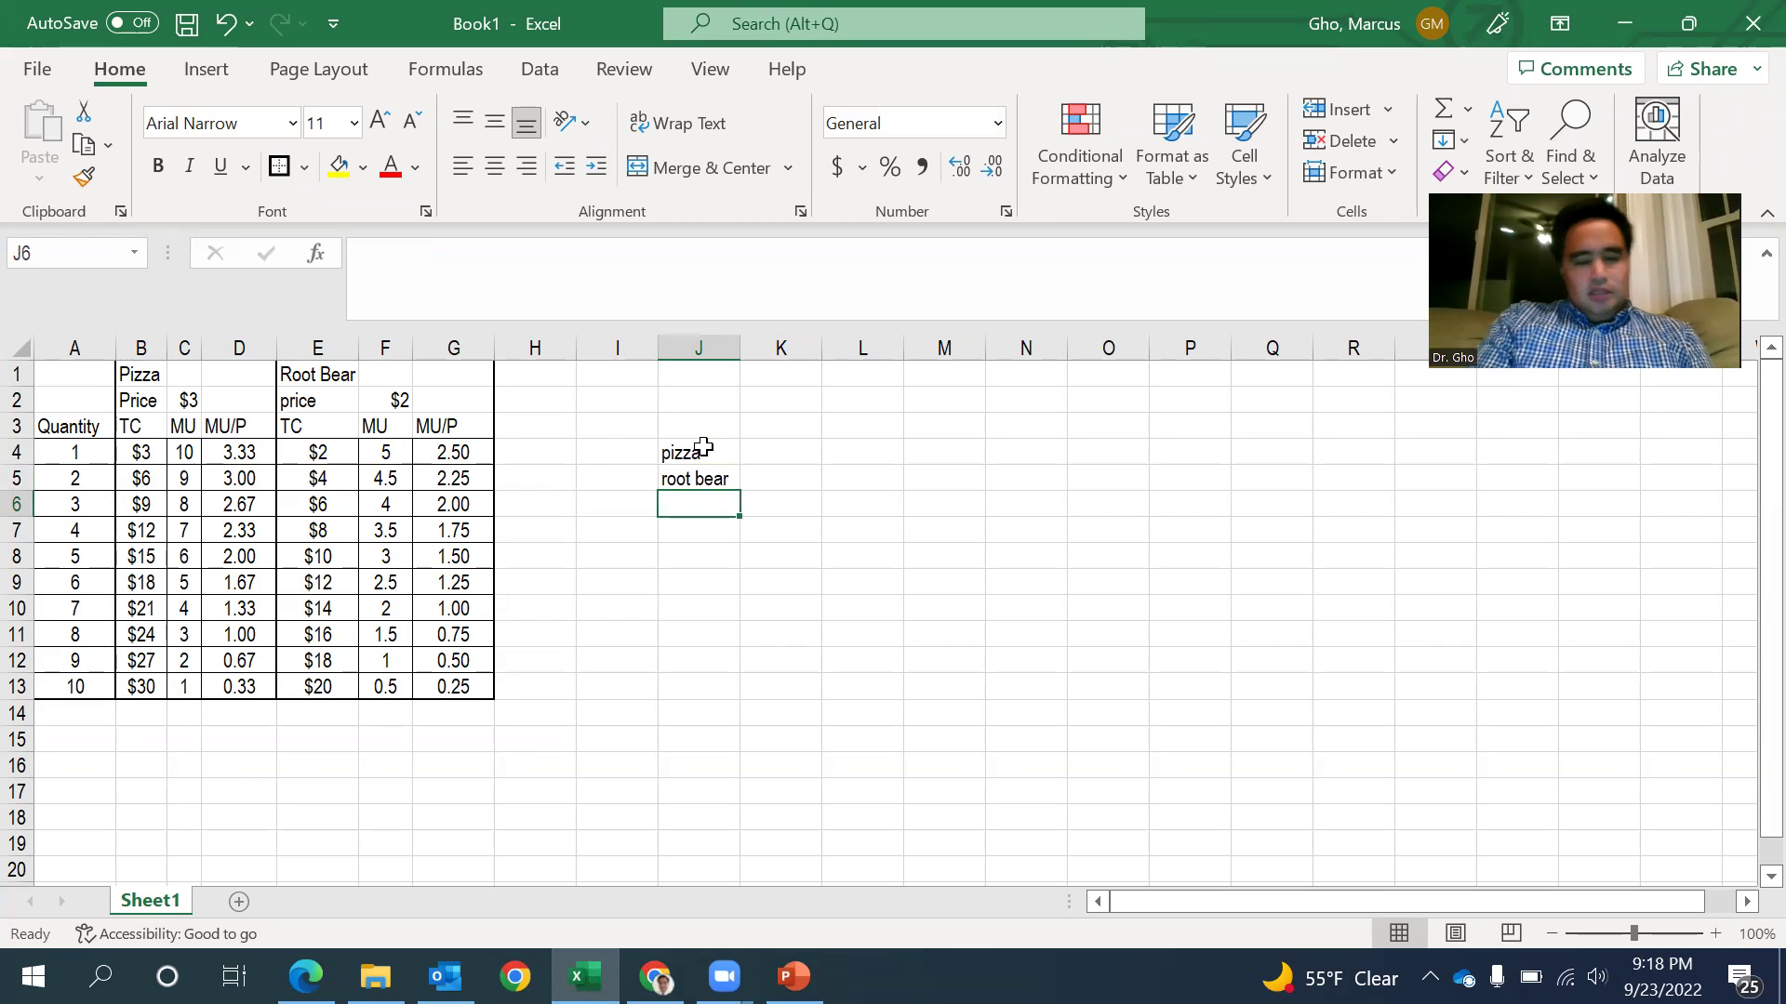
text(total cost)
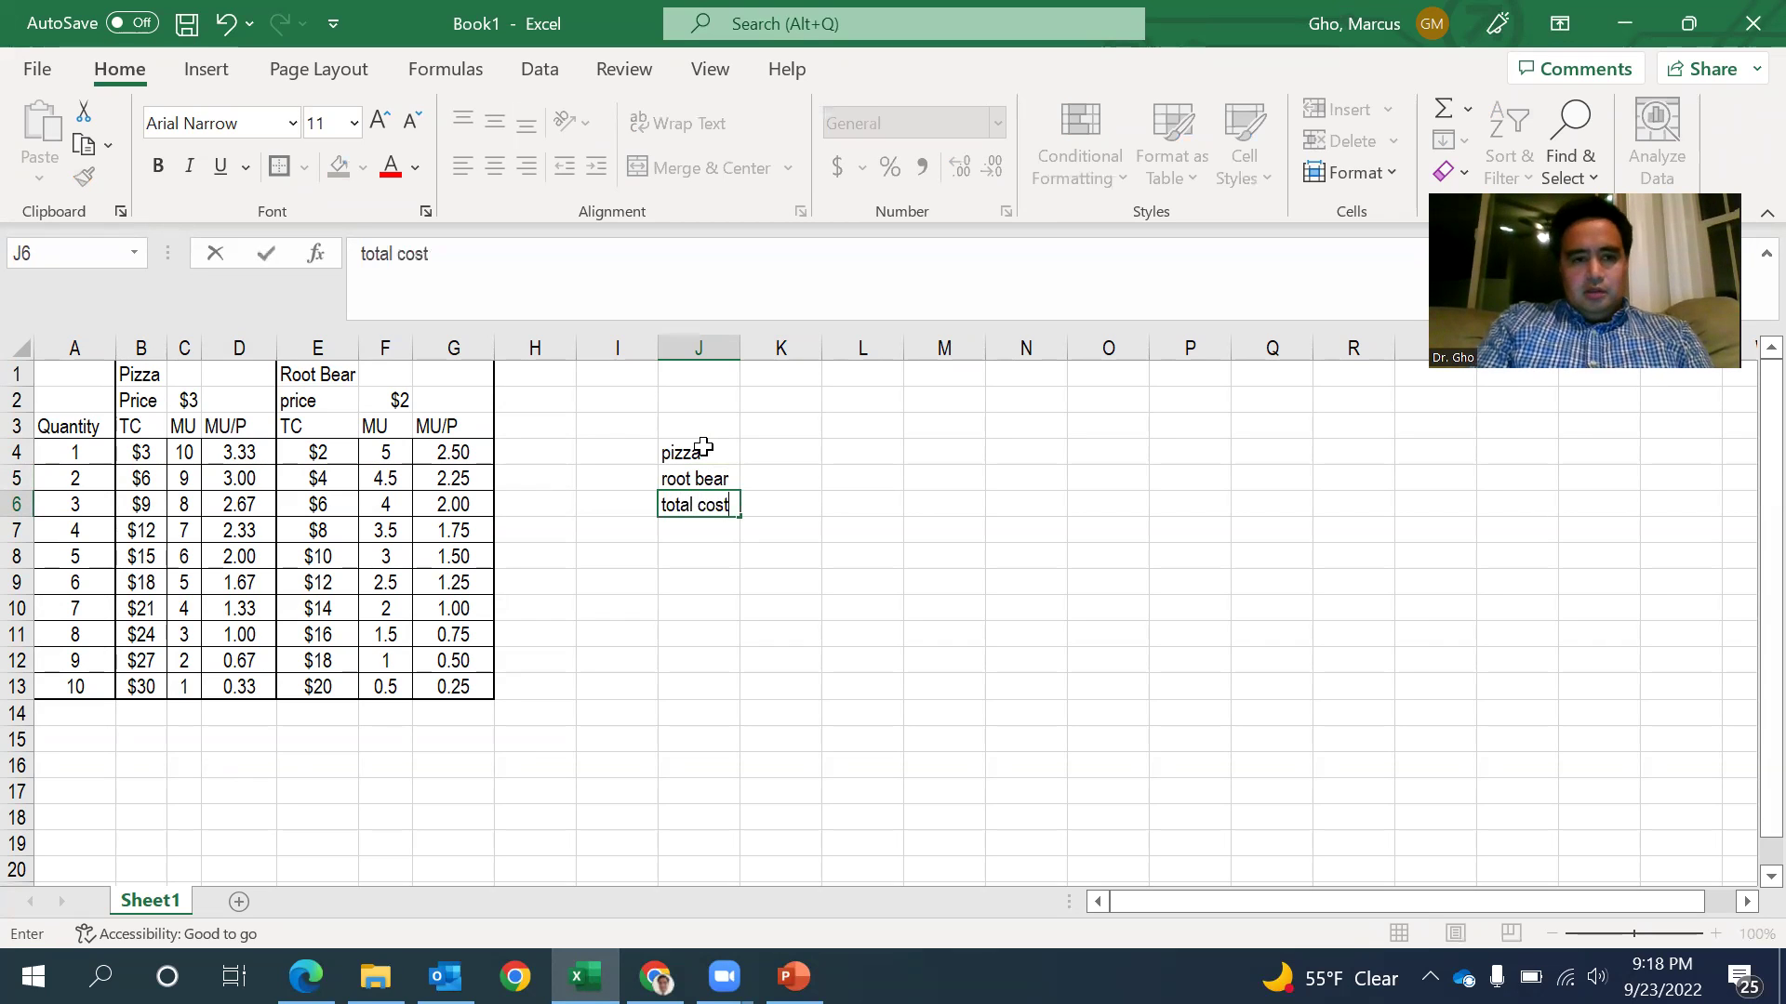
key(Return)
key(Left)
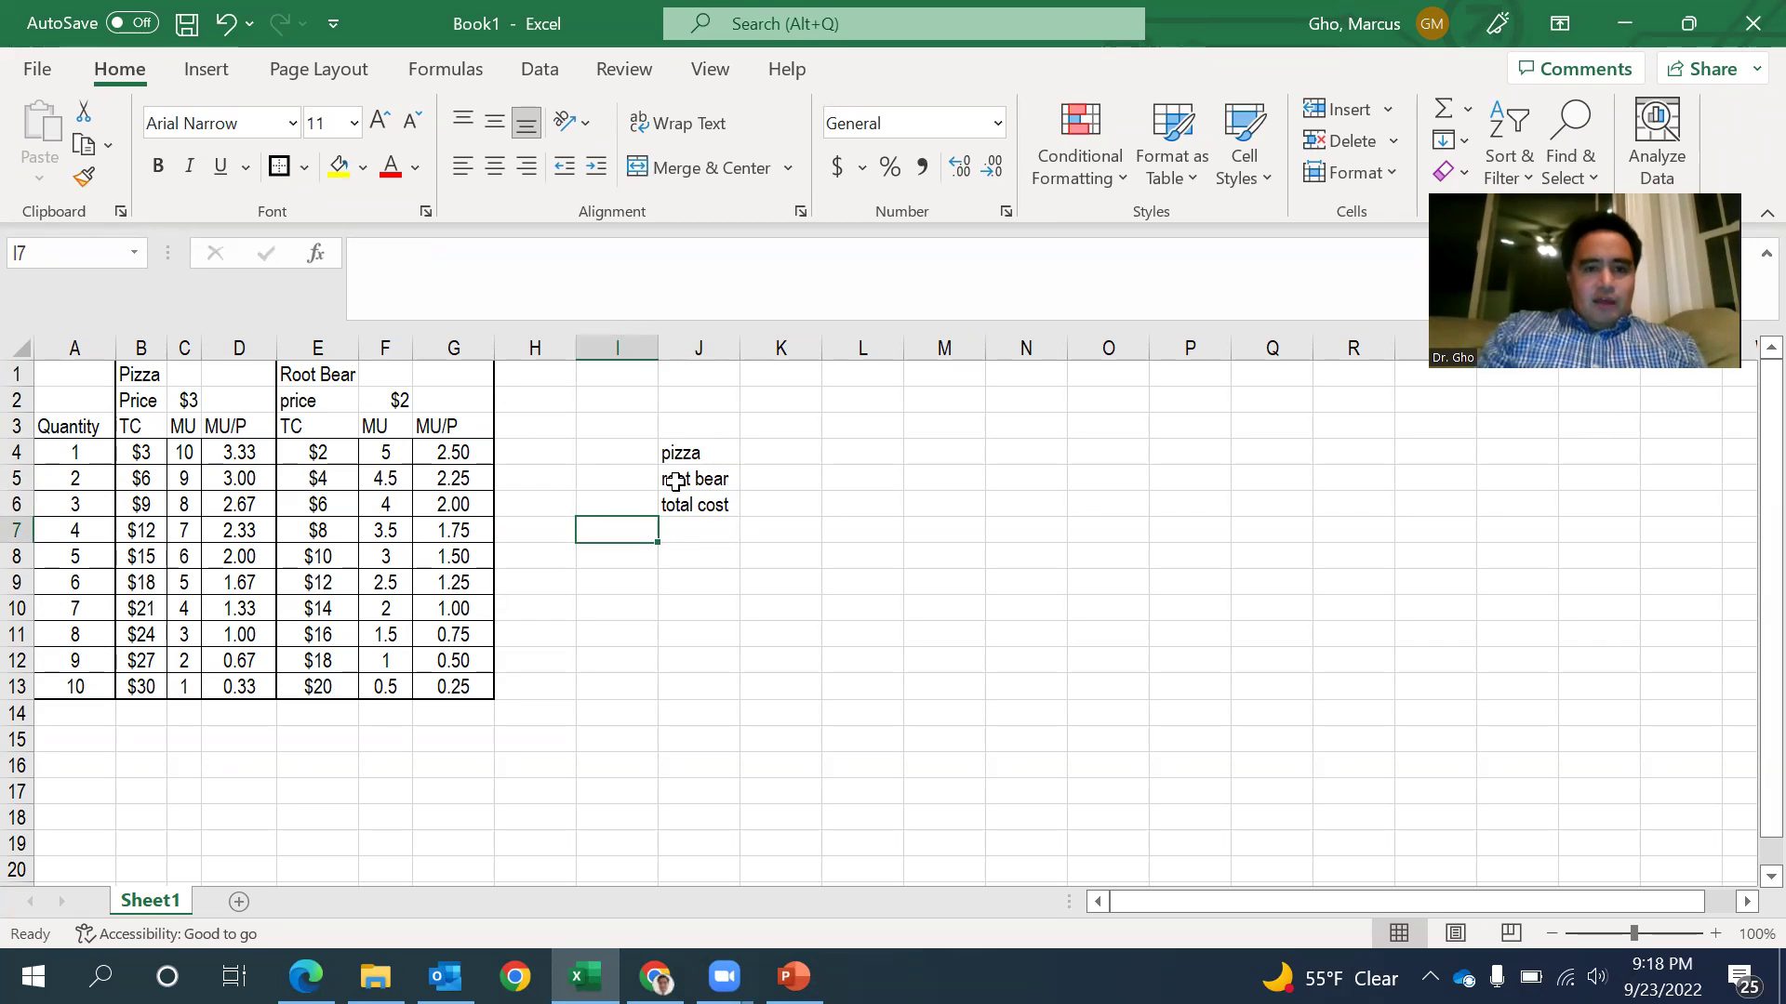
click(696, 527)
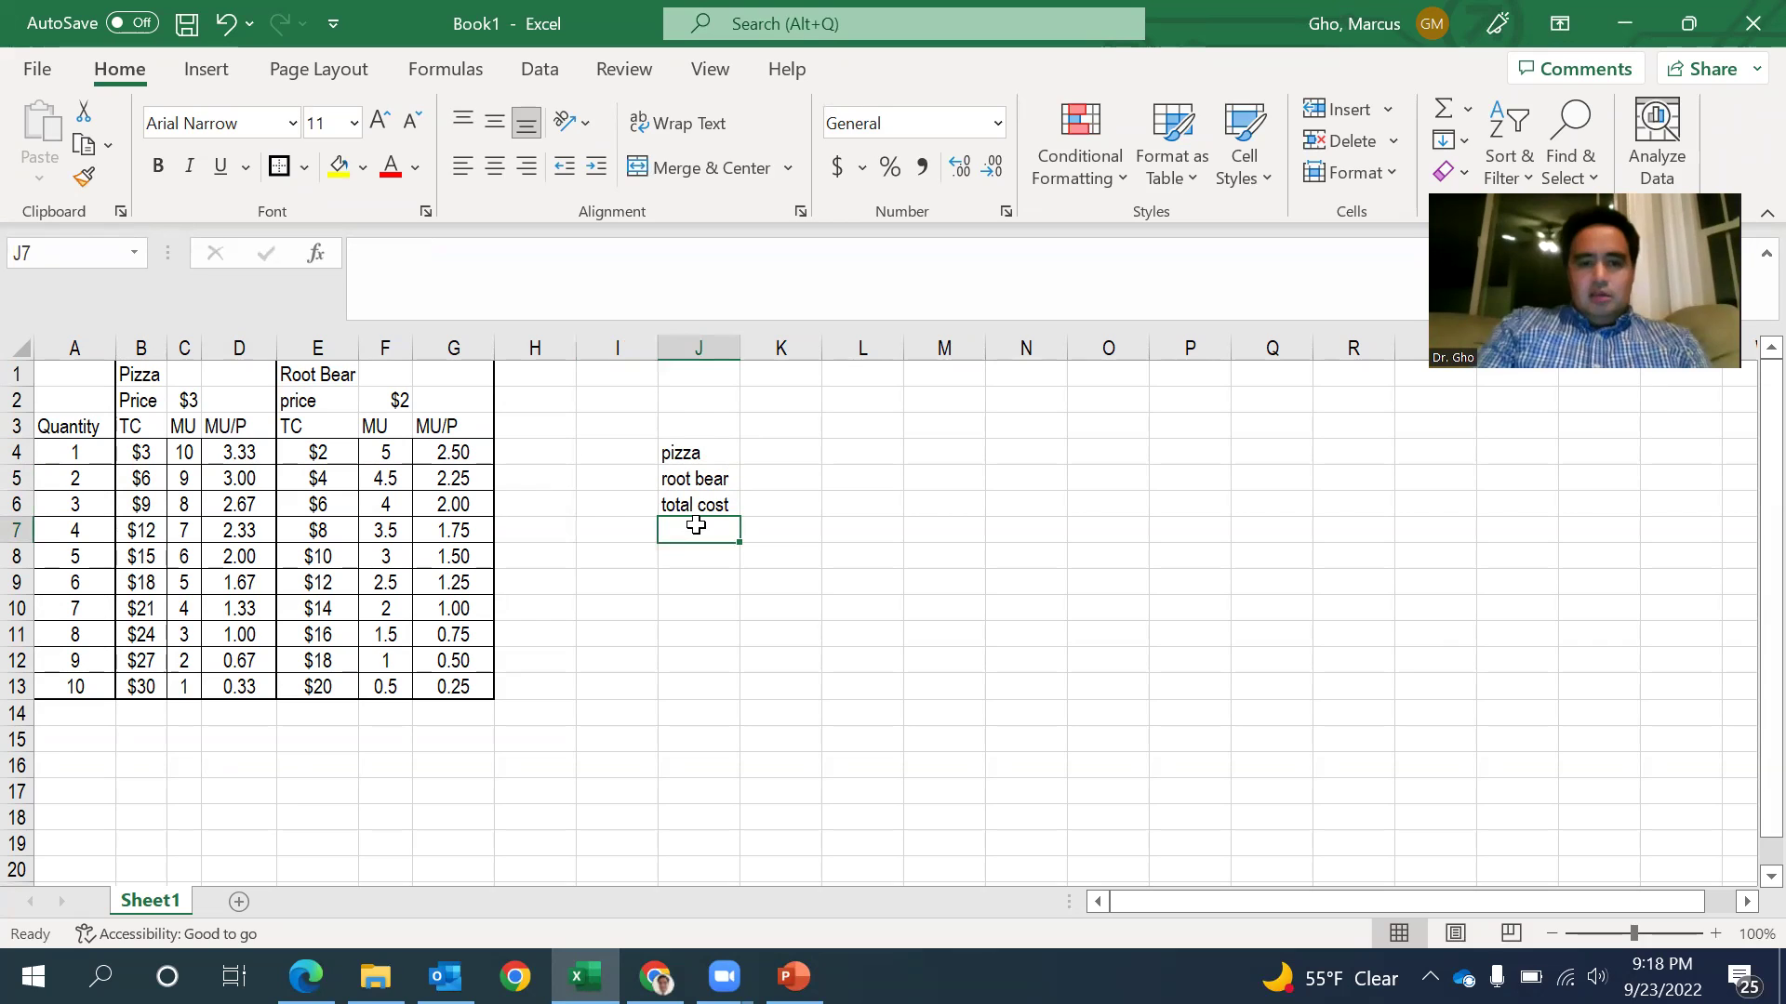
text(total uti)
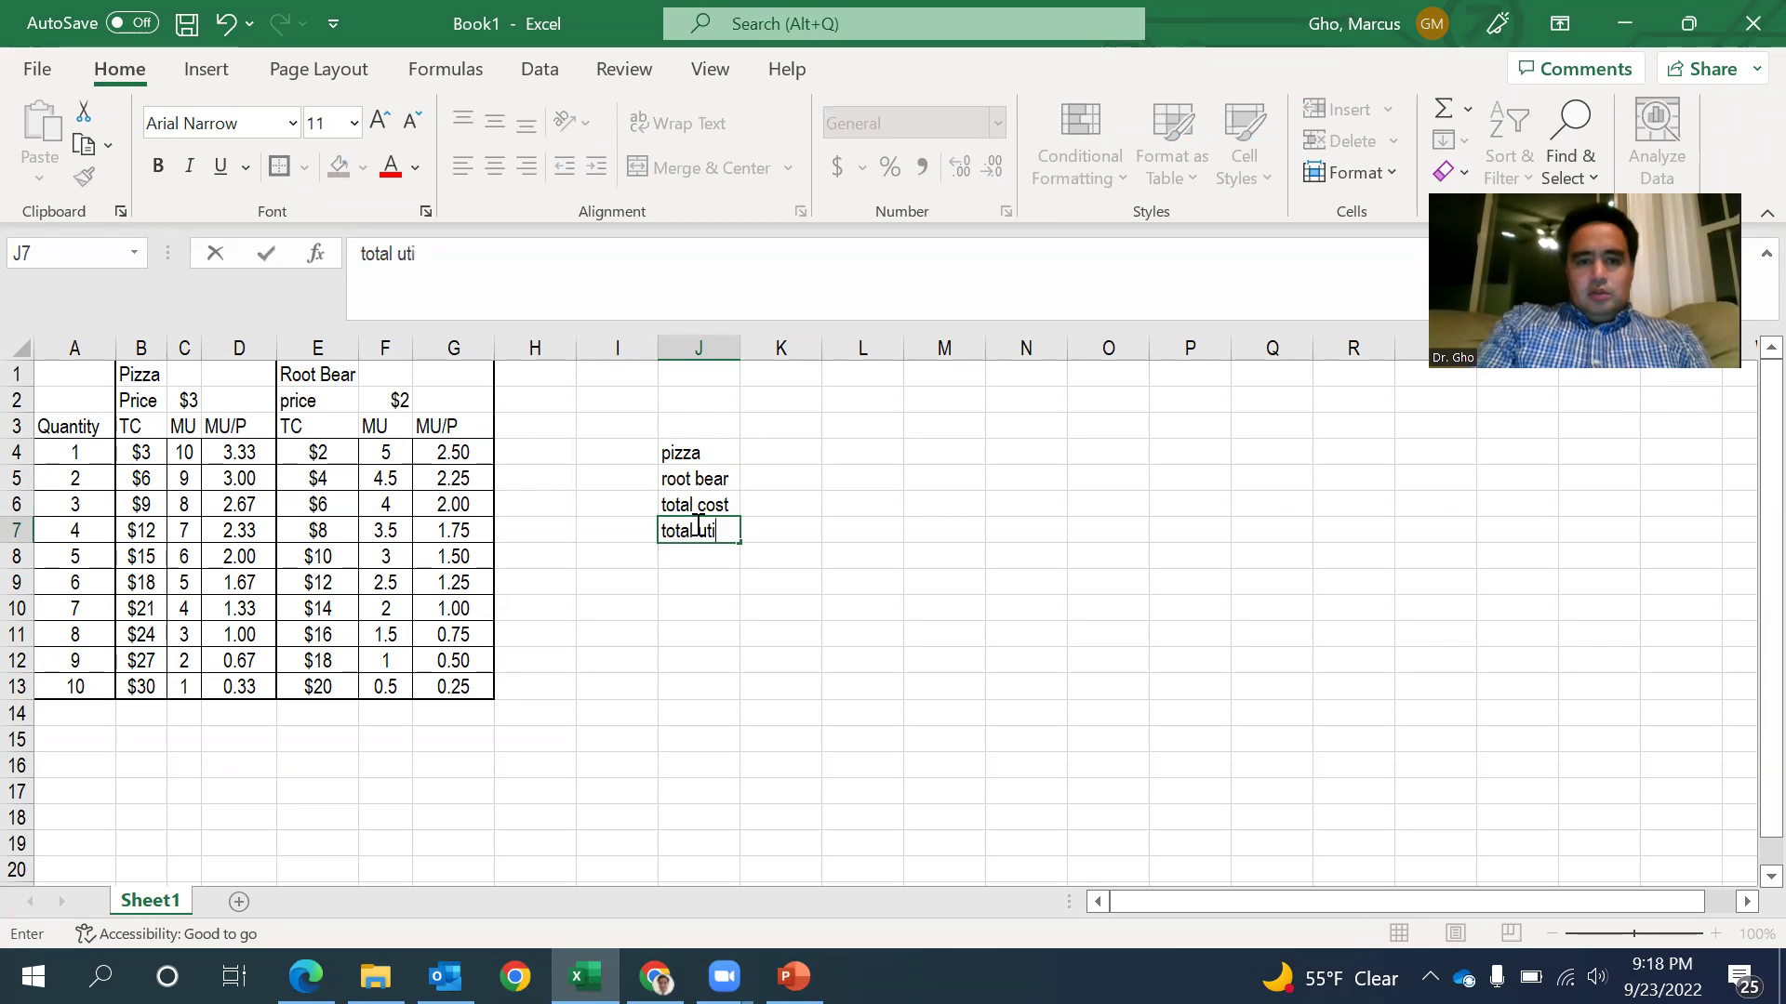
text(lity)
key(Return)
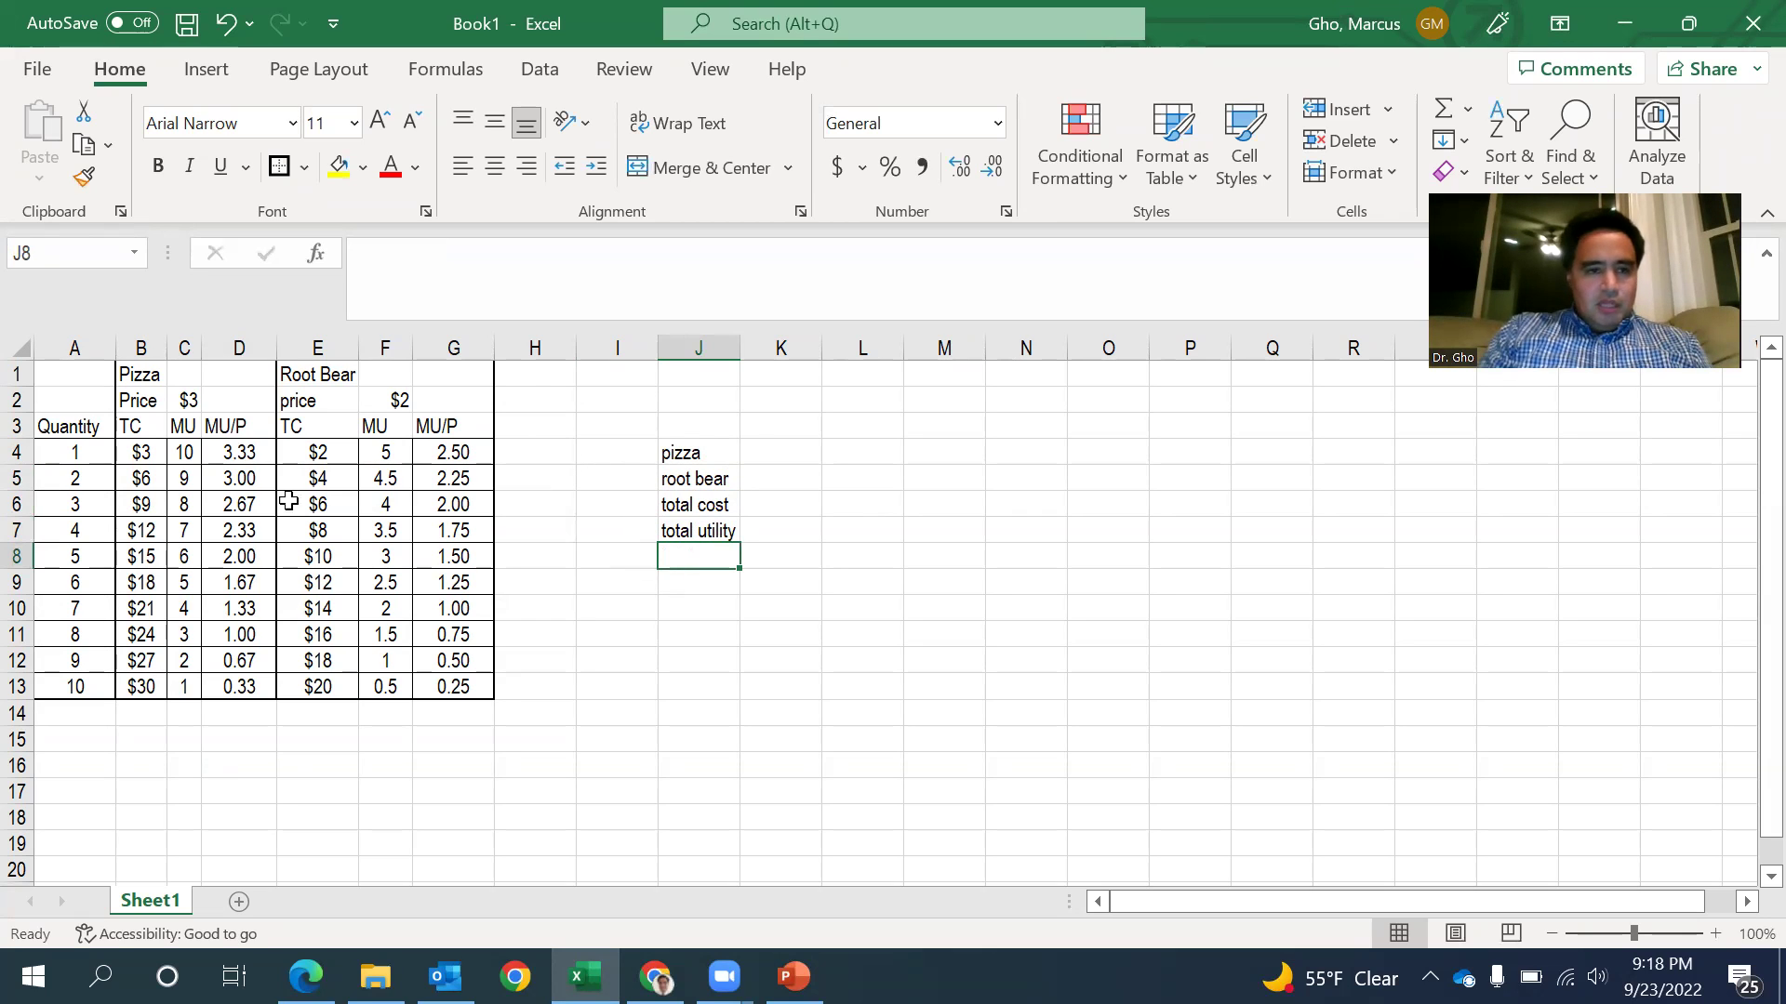
Enter a pizza quantity of 1 beside the pizza label.
click(610, 452)
text(1)
key(Return)
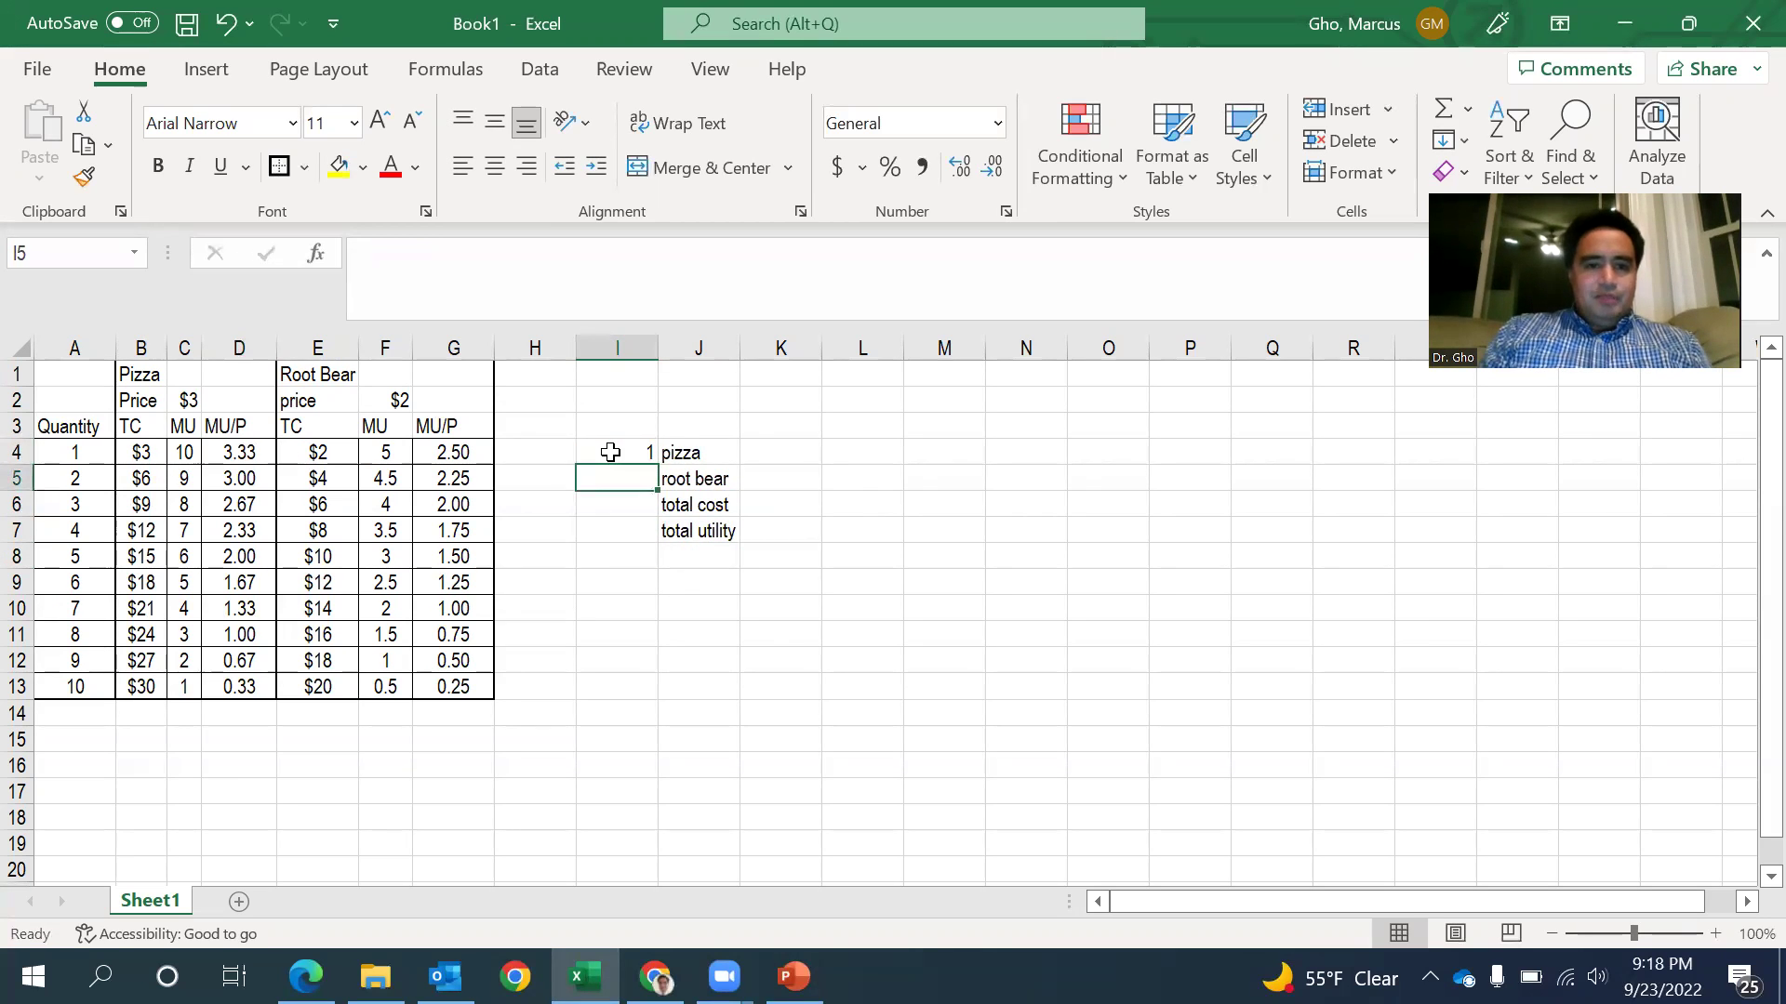
Inspect the pizza MU/P formulas and circle the 3.00 pizza and 2.50 root beer MU/P values.
click(238, 454)
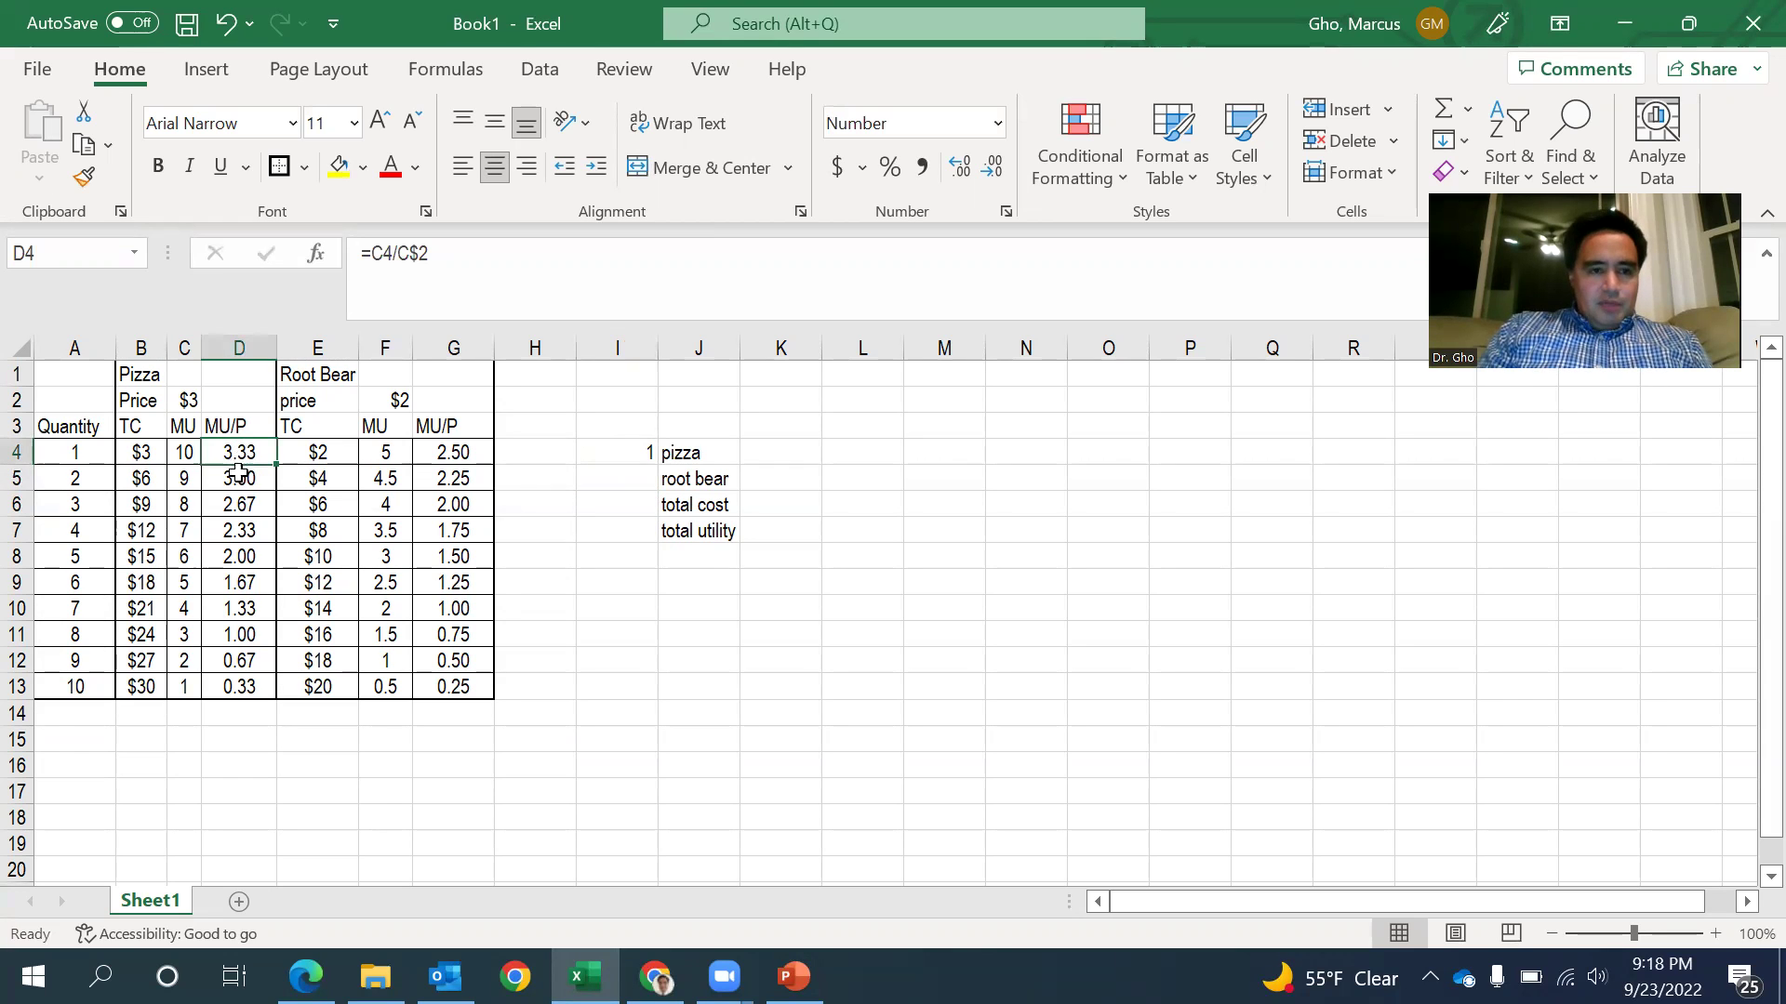
click(244, 483)
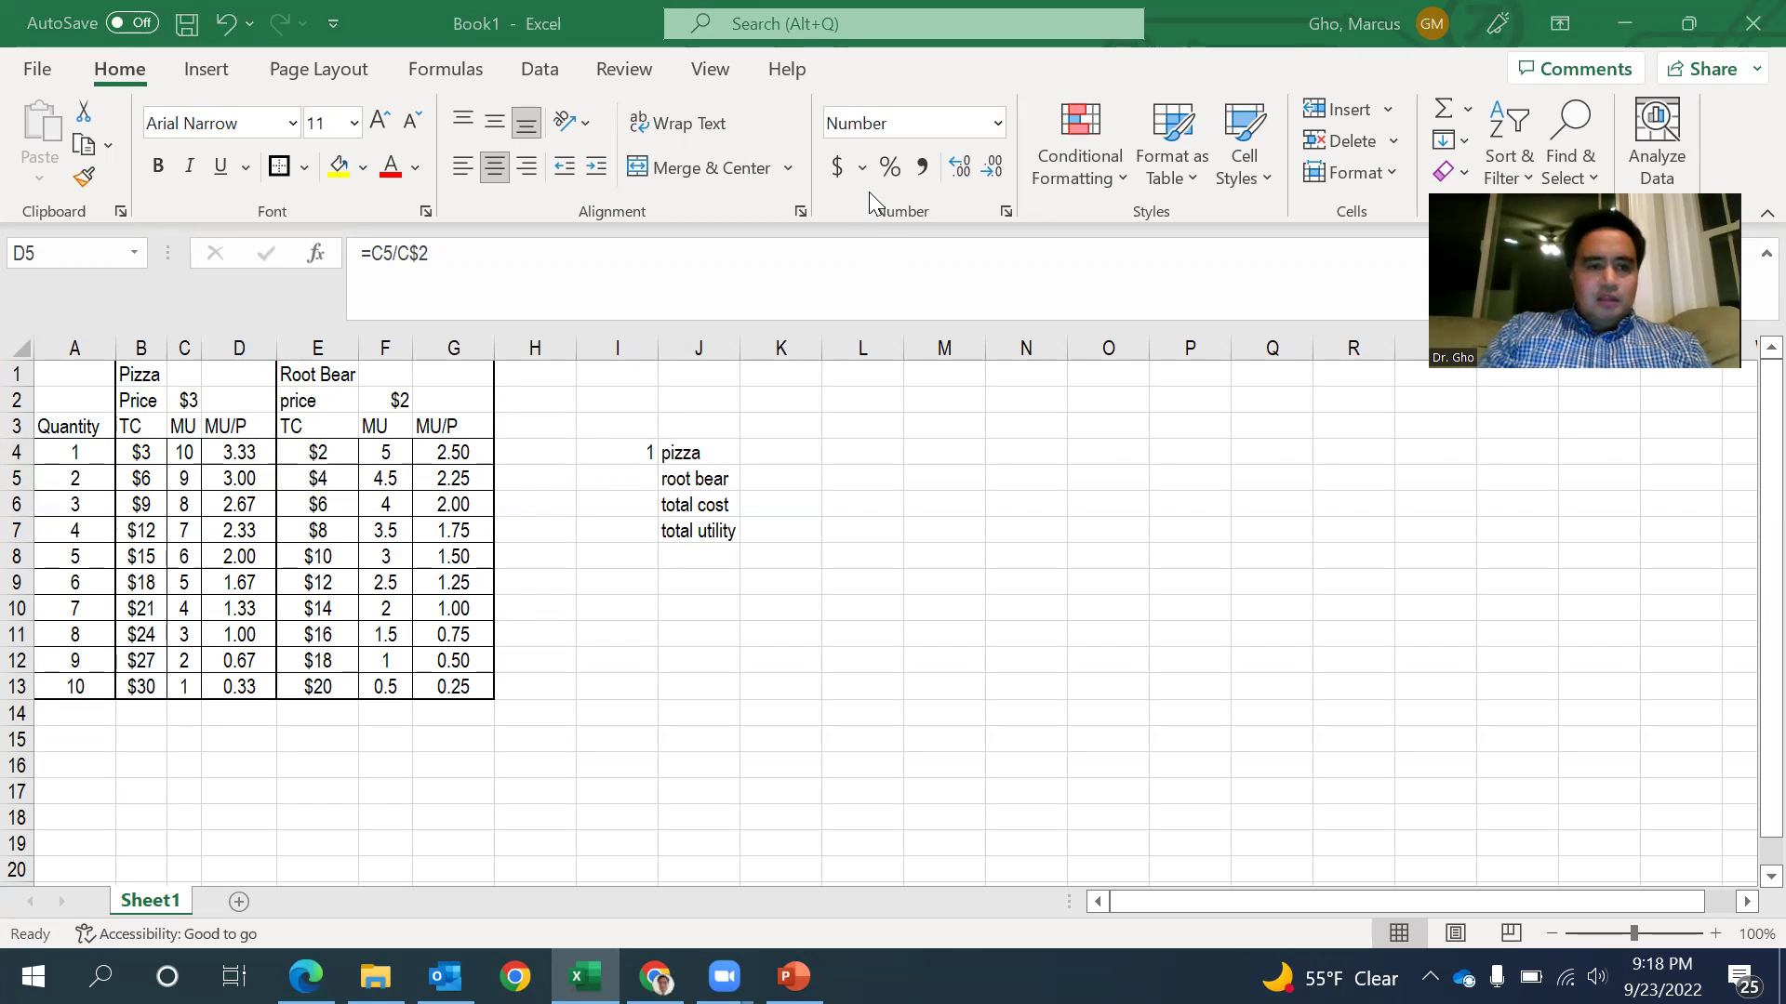
mouse_move(235, 467)
mouse_down()
mouse_move(219, 484)
mouse_move(256, 470)
mouse_move(240, 466)
mouse_up()
mouse_move(445, 440)
mouse_down()
mouse_move(426, 451)
mouse_move(468, 461)
mouse_move(450, 433)
mouse_up()
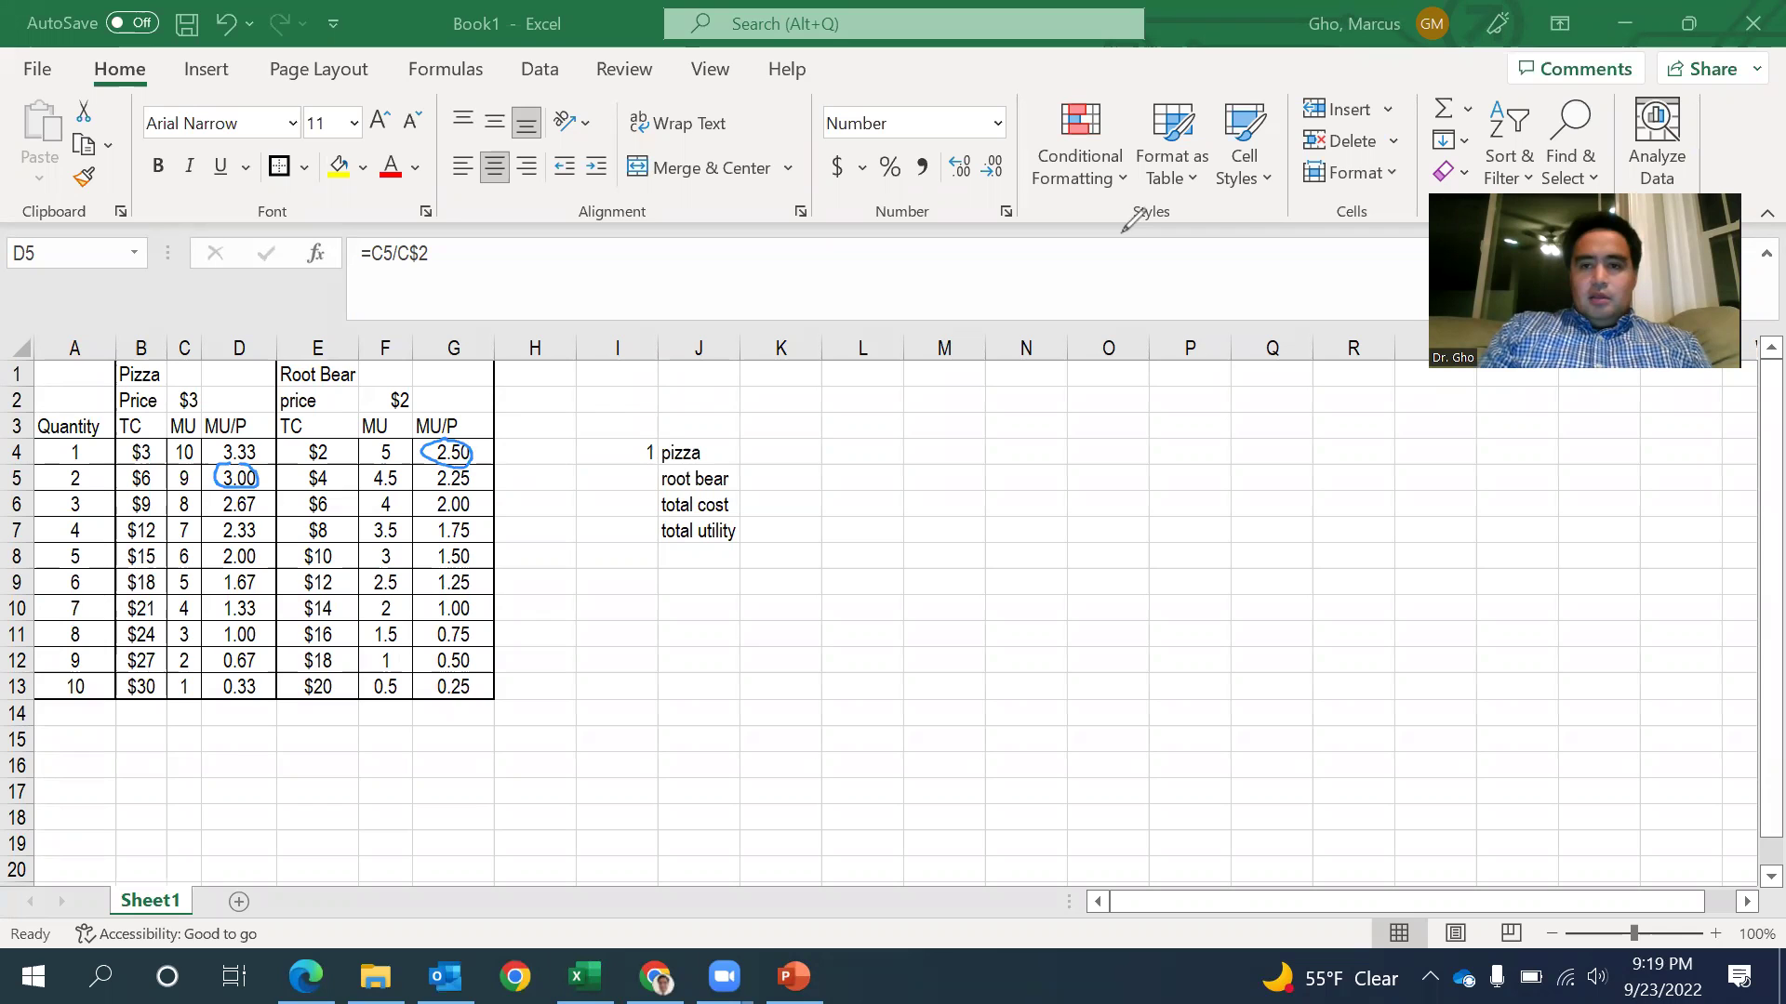
Change the pizza quantity to 2 and start a =VLOOKUP( formula in the total cost cell.
click(645, 454)
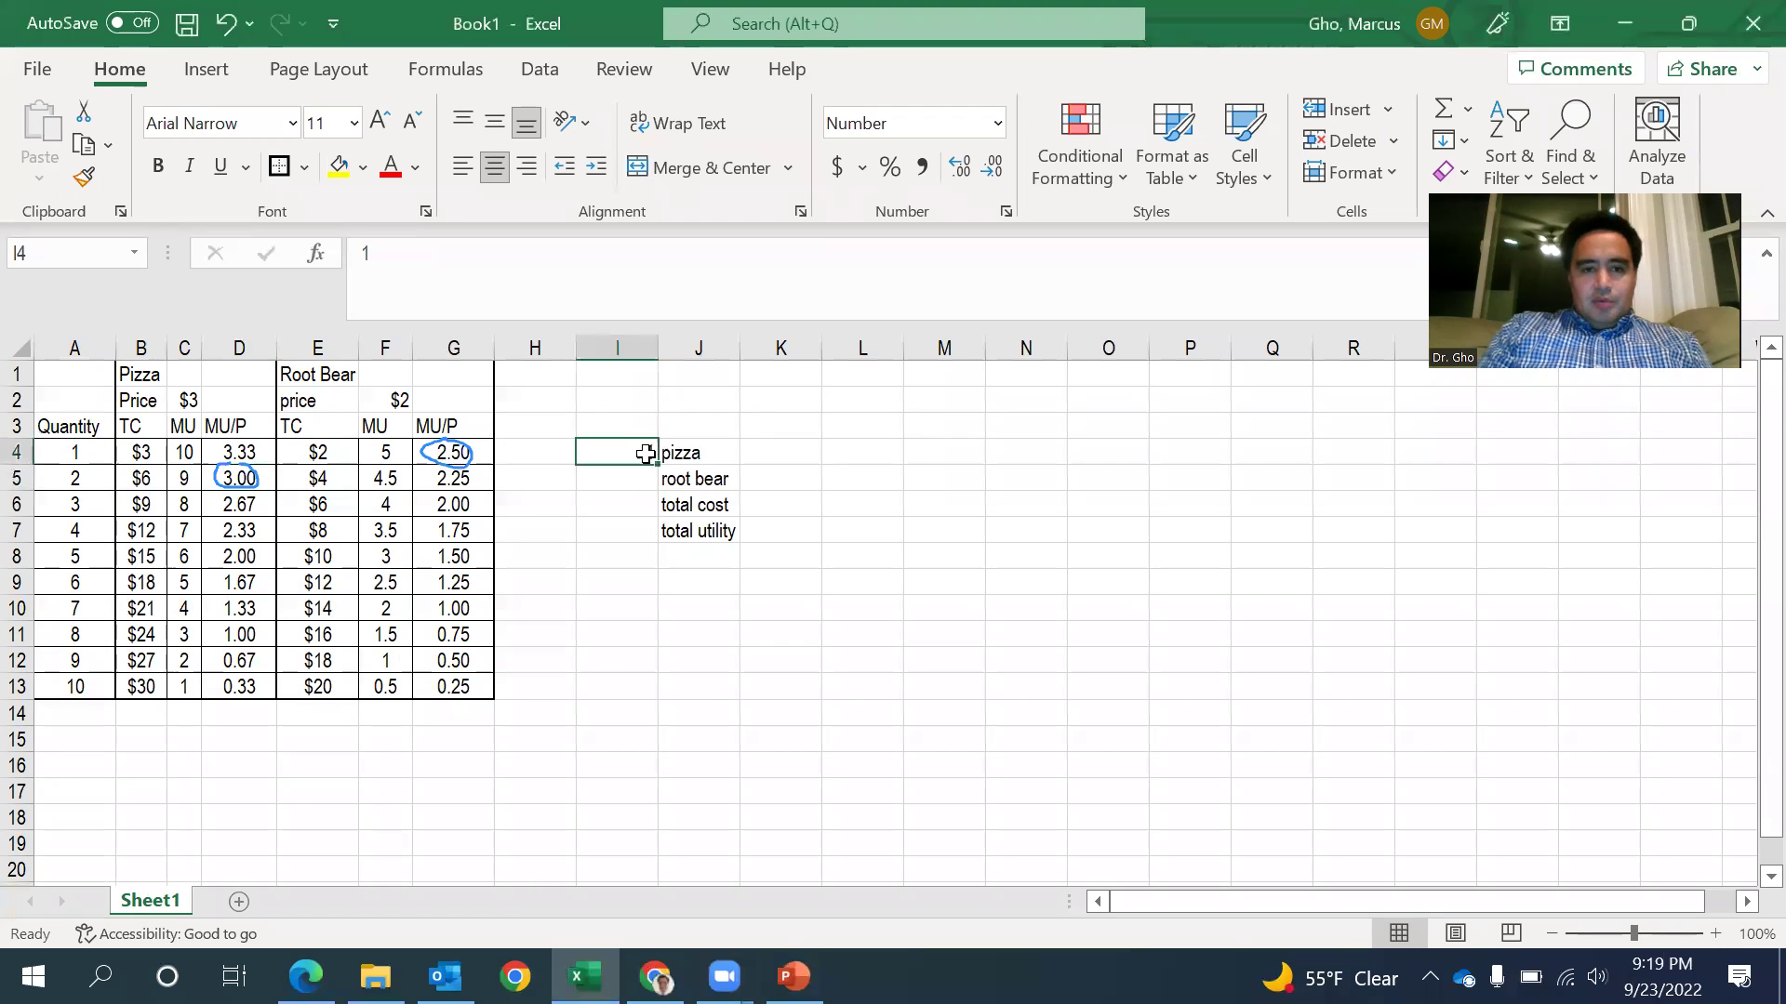
text(2)
key(Return)
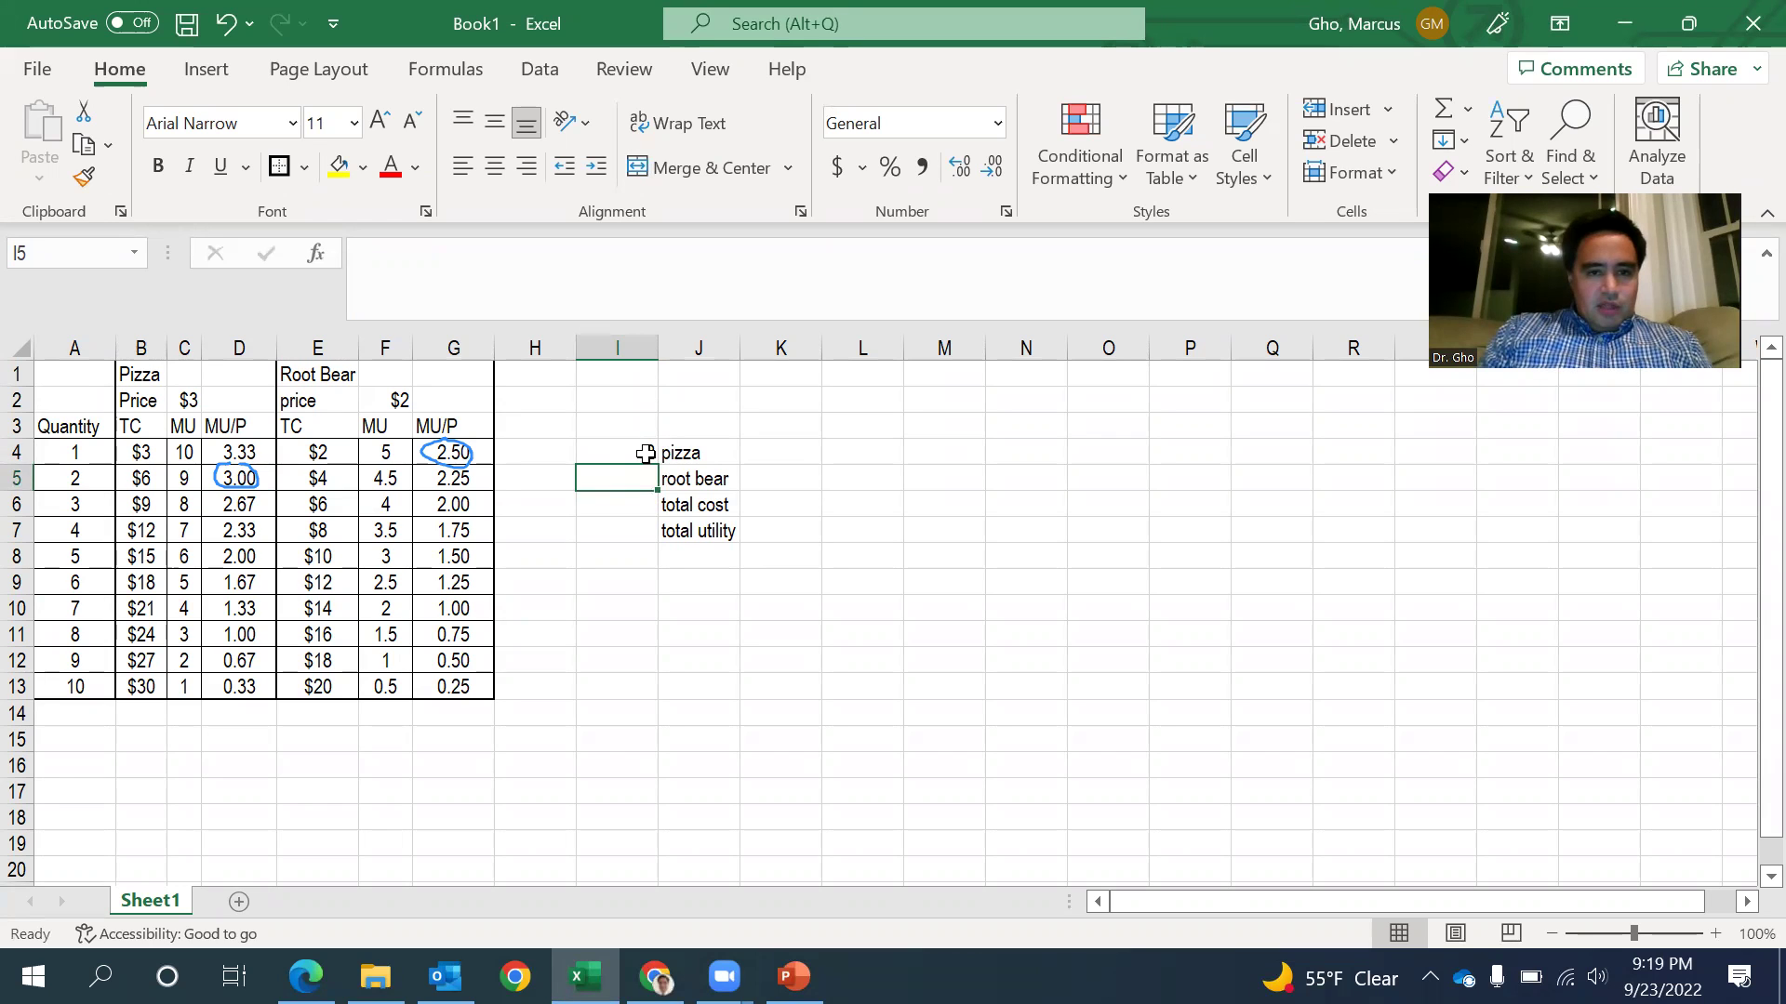
key(Return)
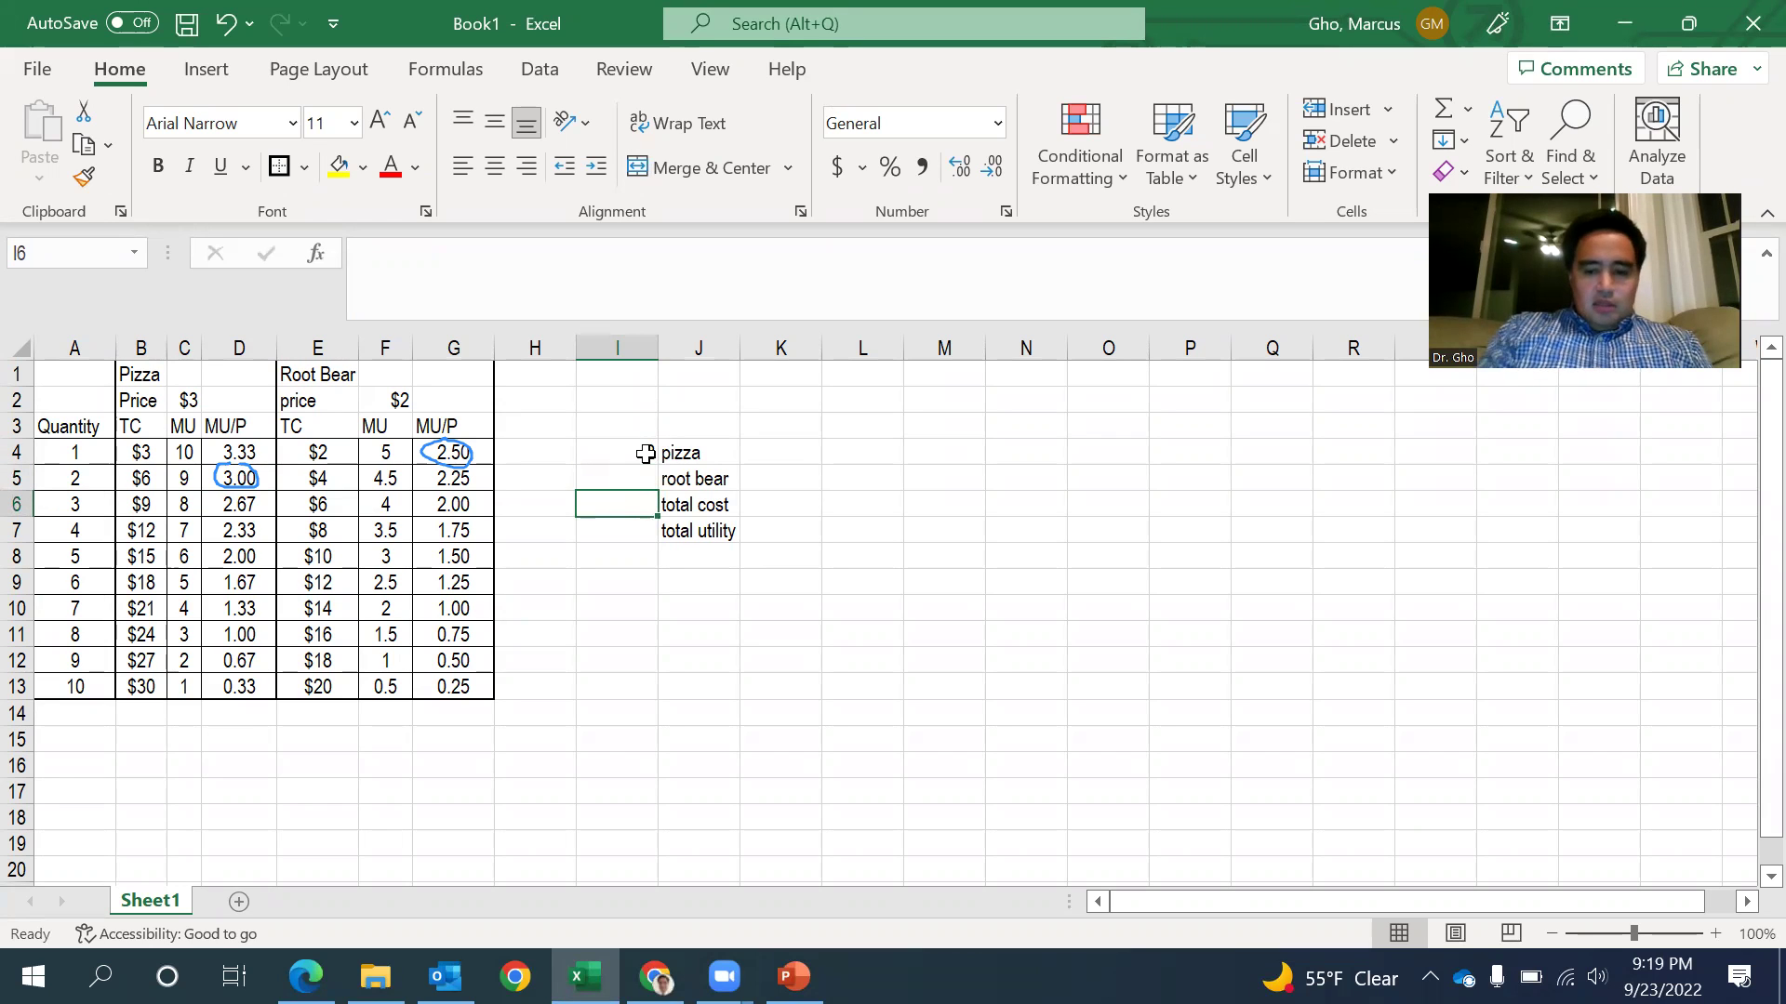
text(=)
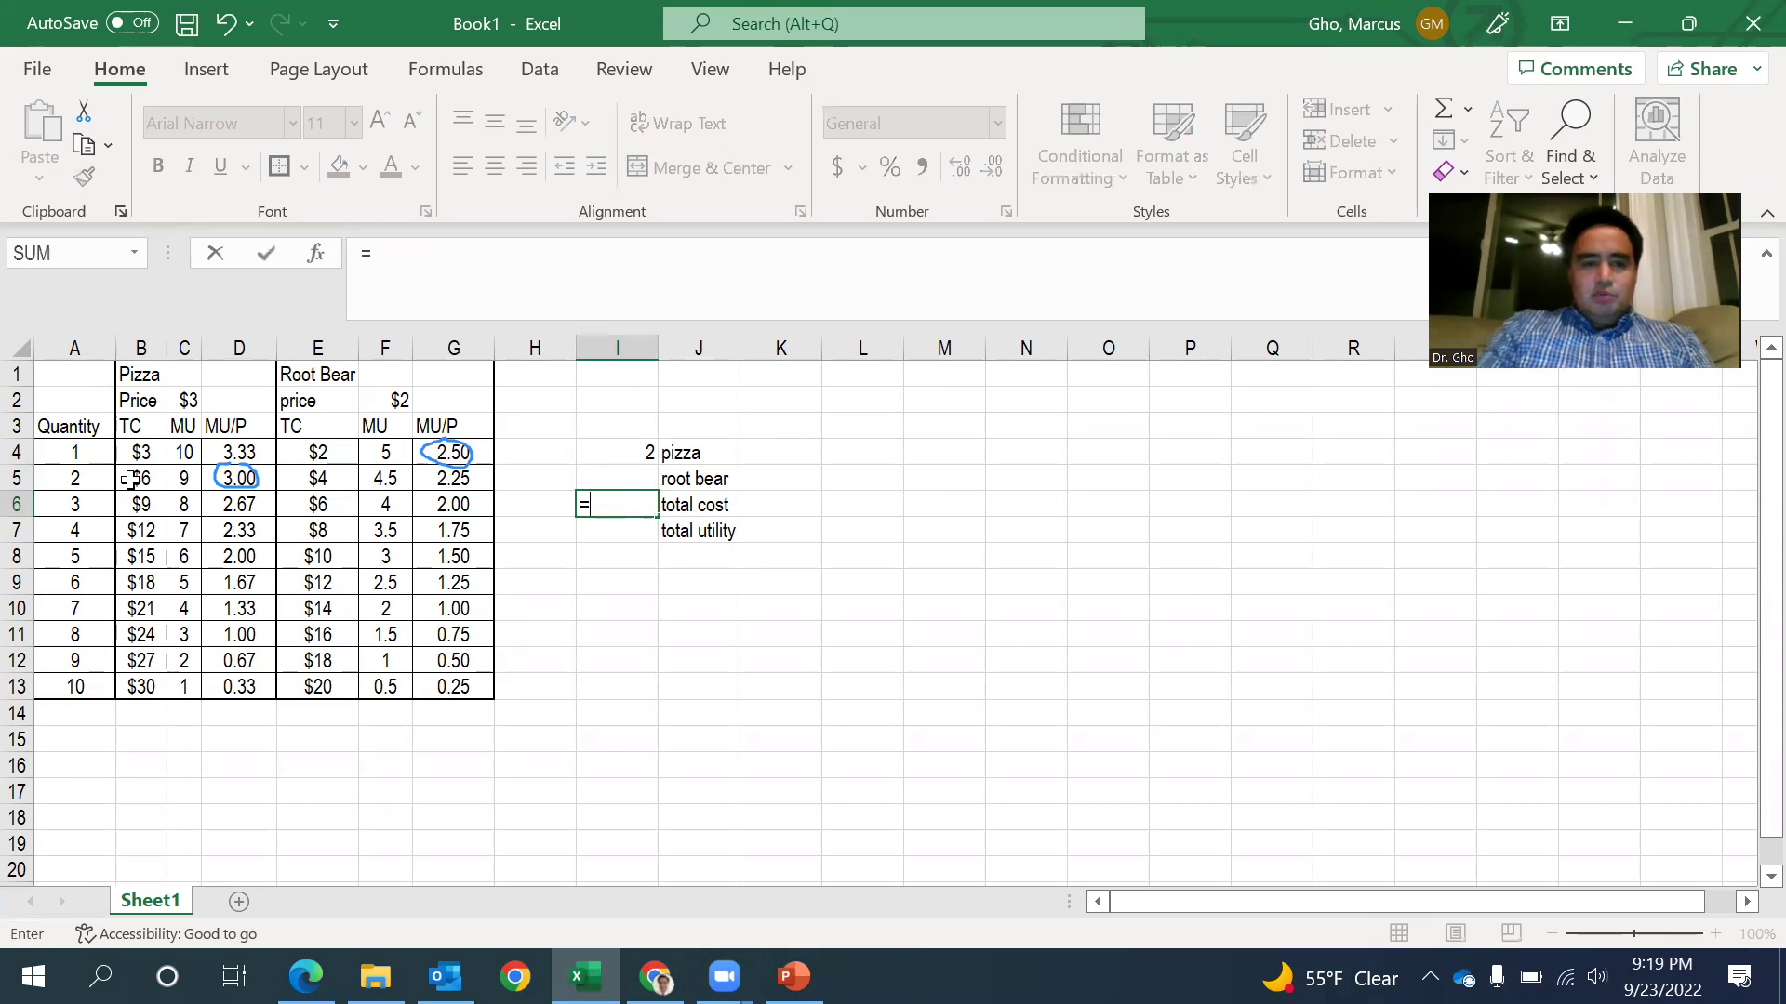
text(vlookup()
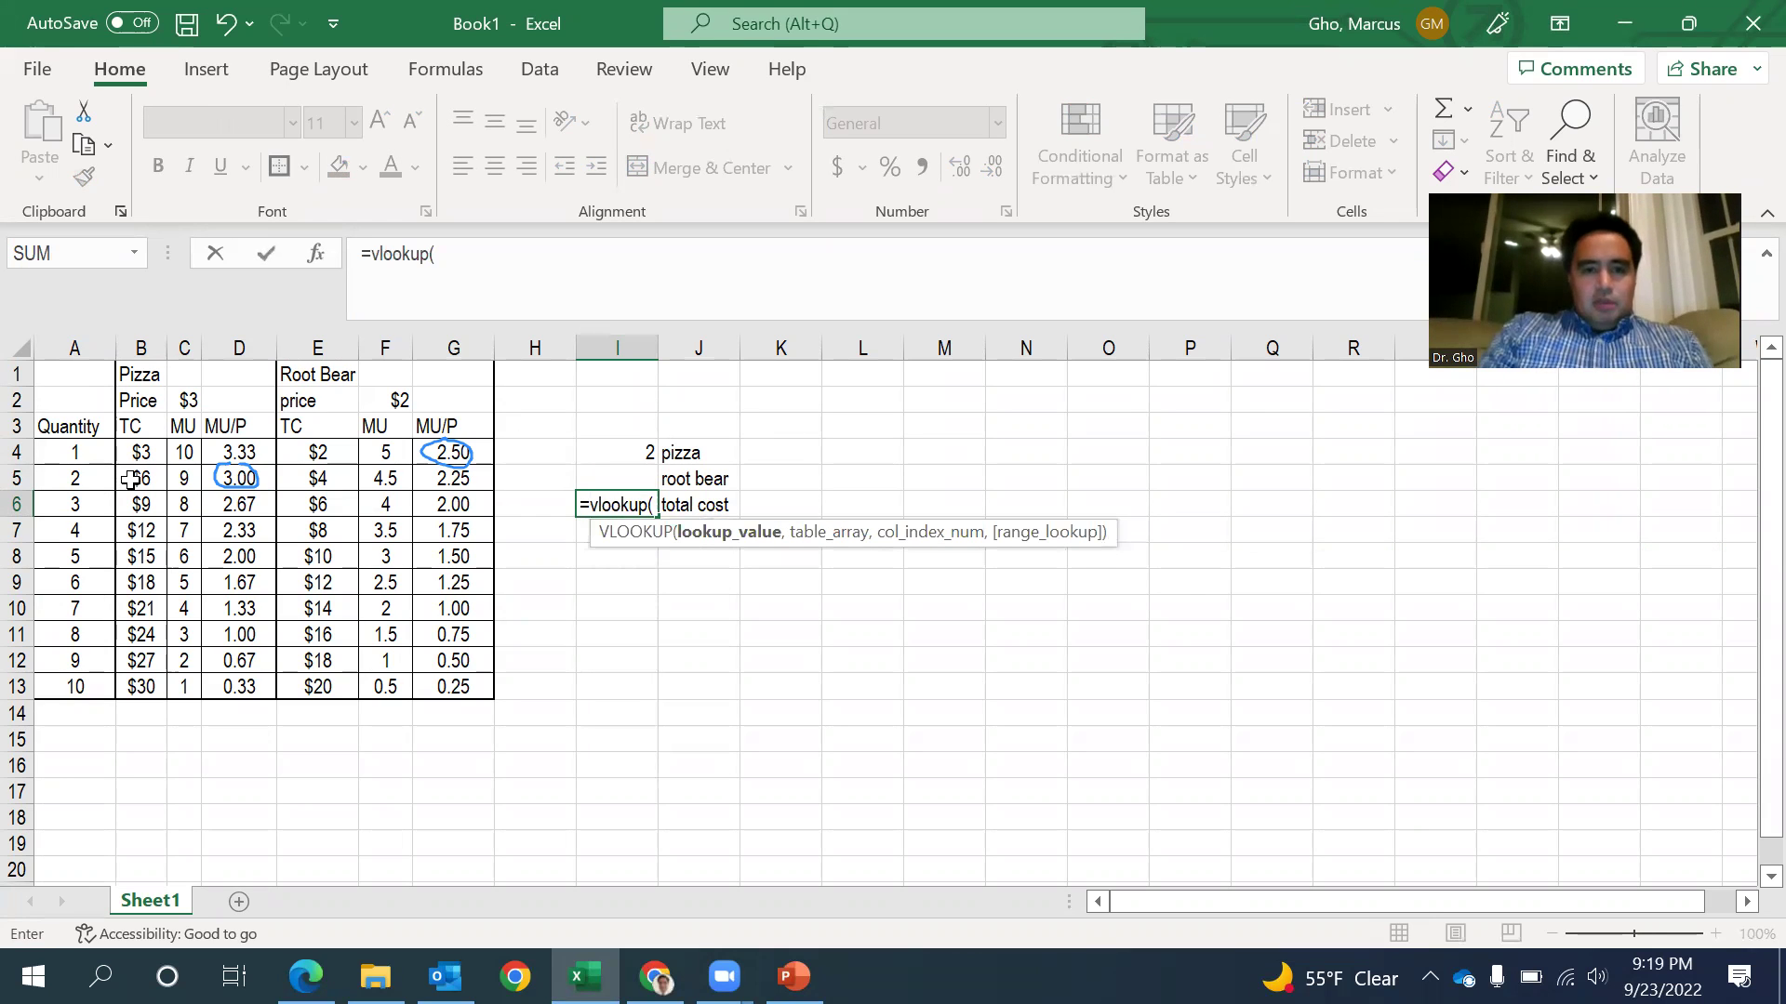
Complete total cost as =VLOOKUP(I4,A:B,2,FALSE), giving 6.
click(600, 450)
text(,)
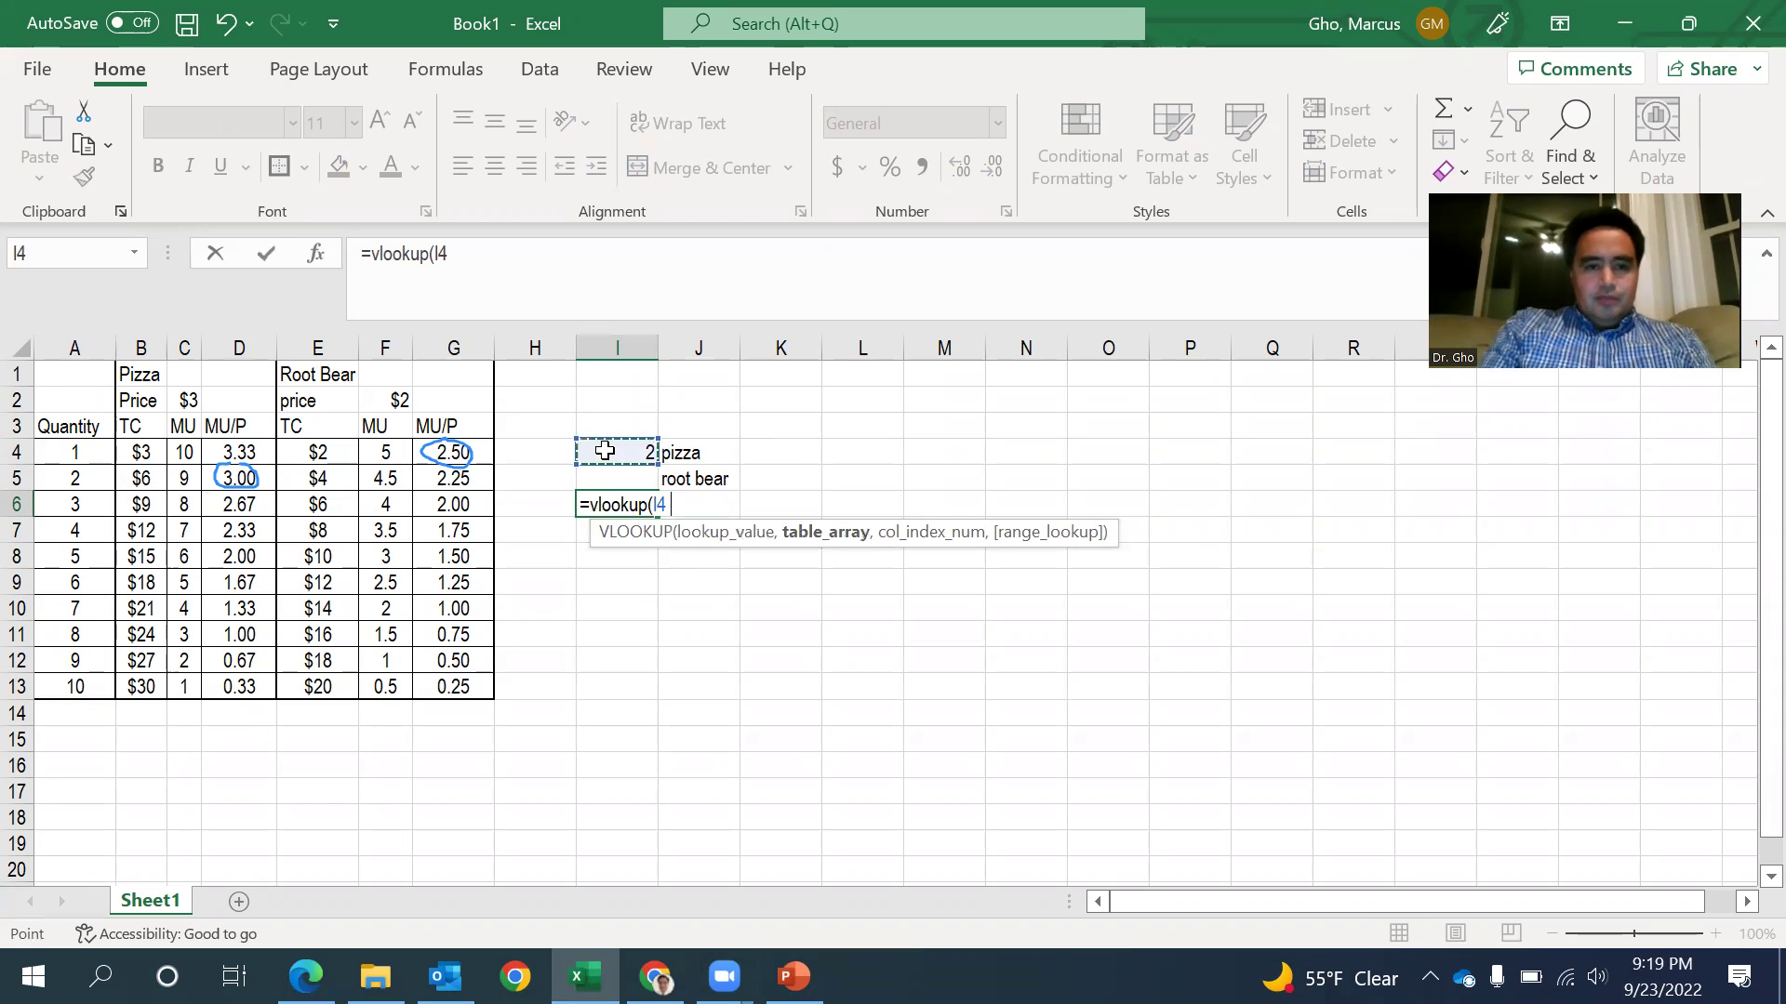
drag(74, 348, 141, 344)
text(,2,false))
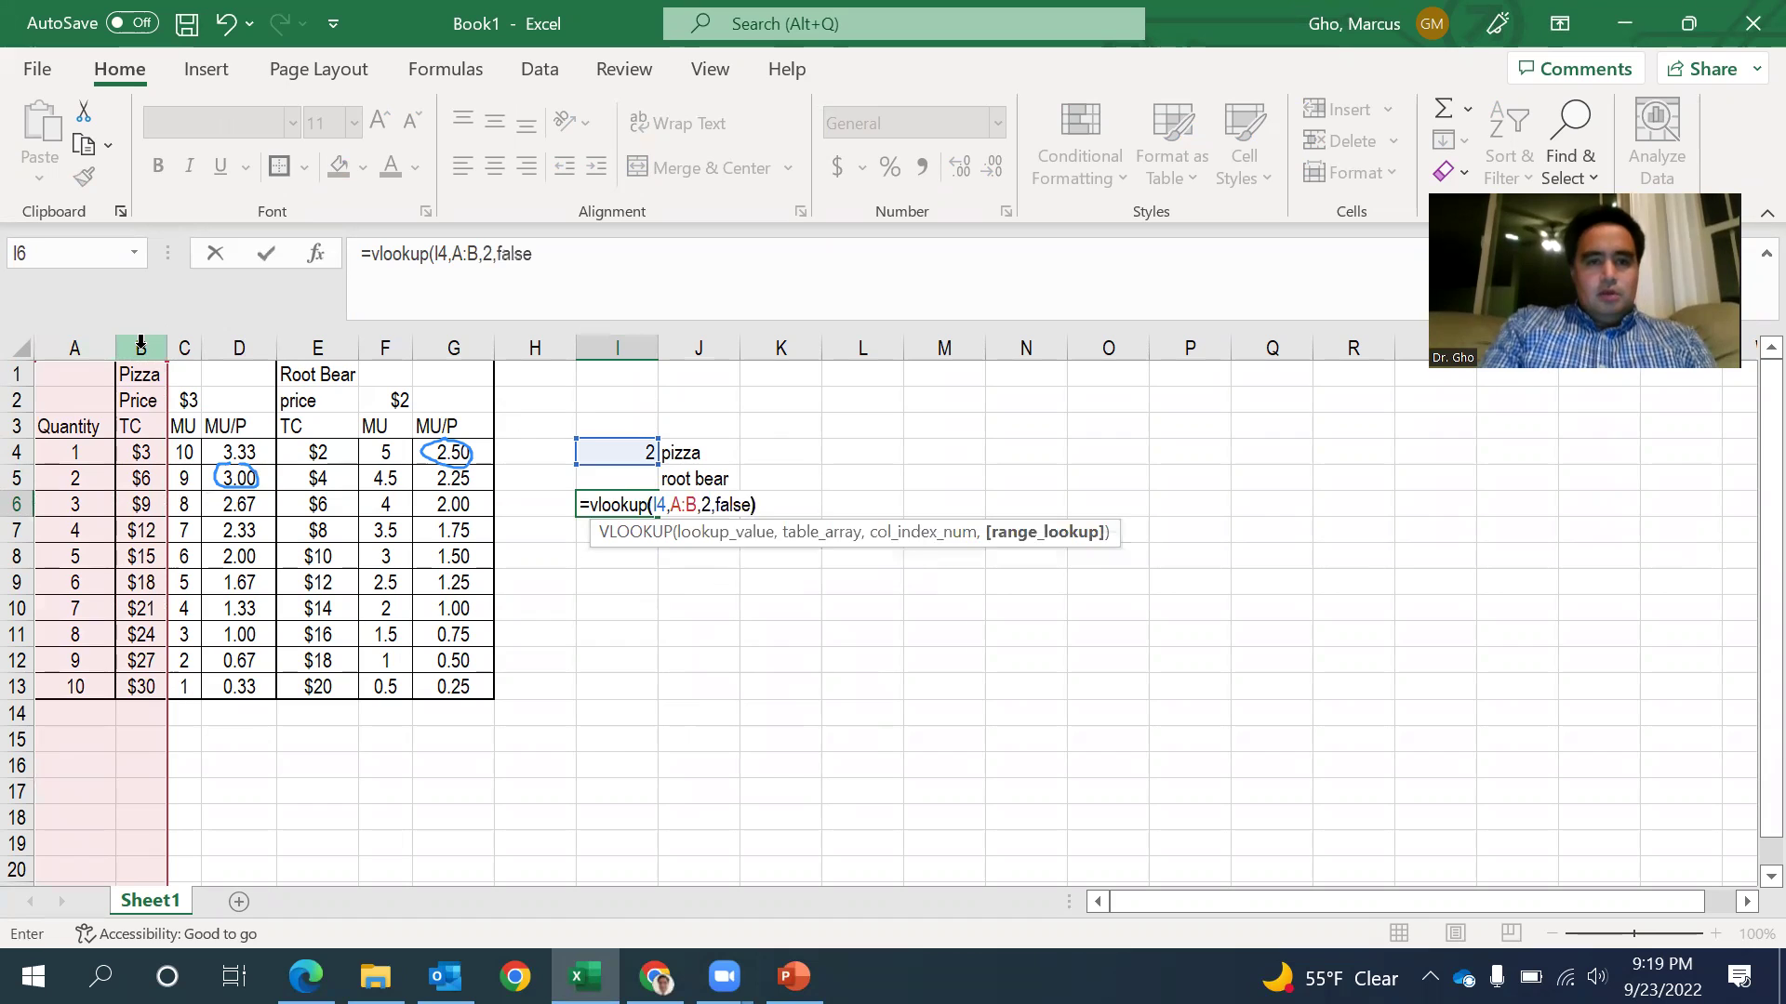
key(Return)
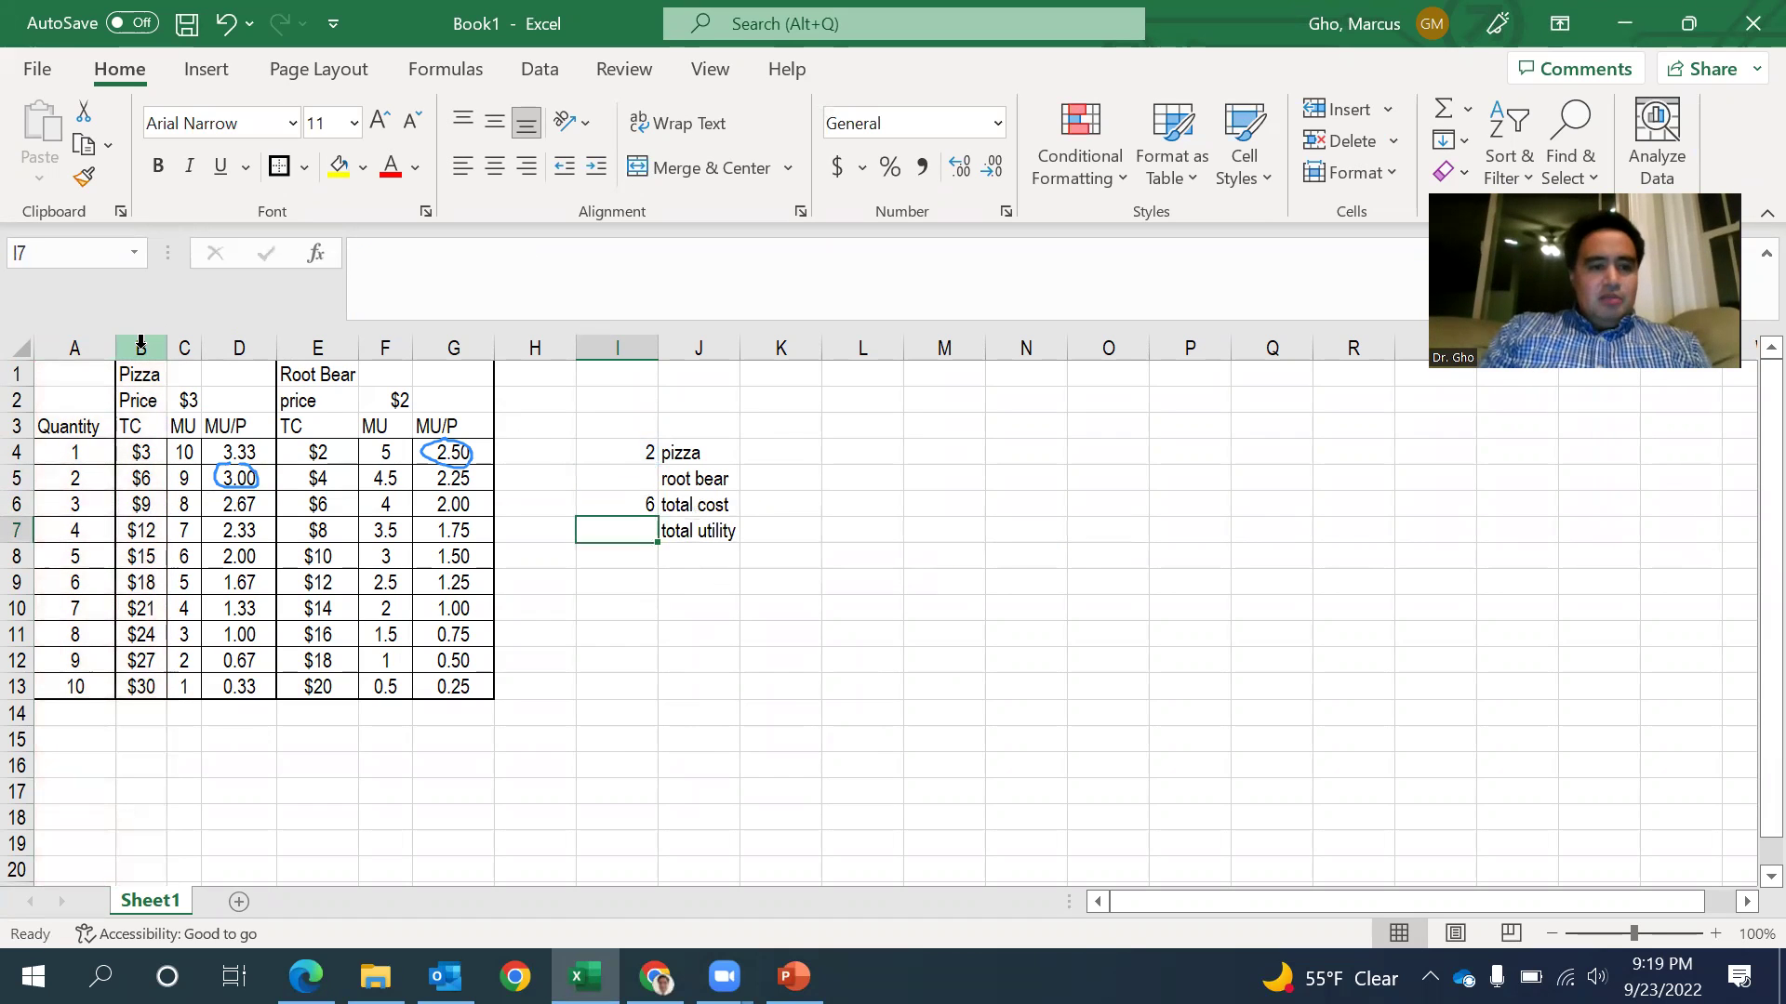
Enter 0 as the root bear quantity.
click(630, 476)
text(0)
key(Return)
click(630, 475)
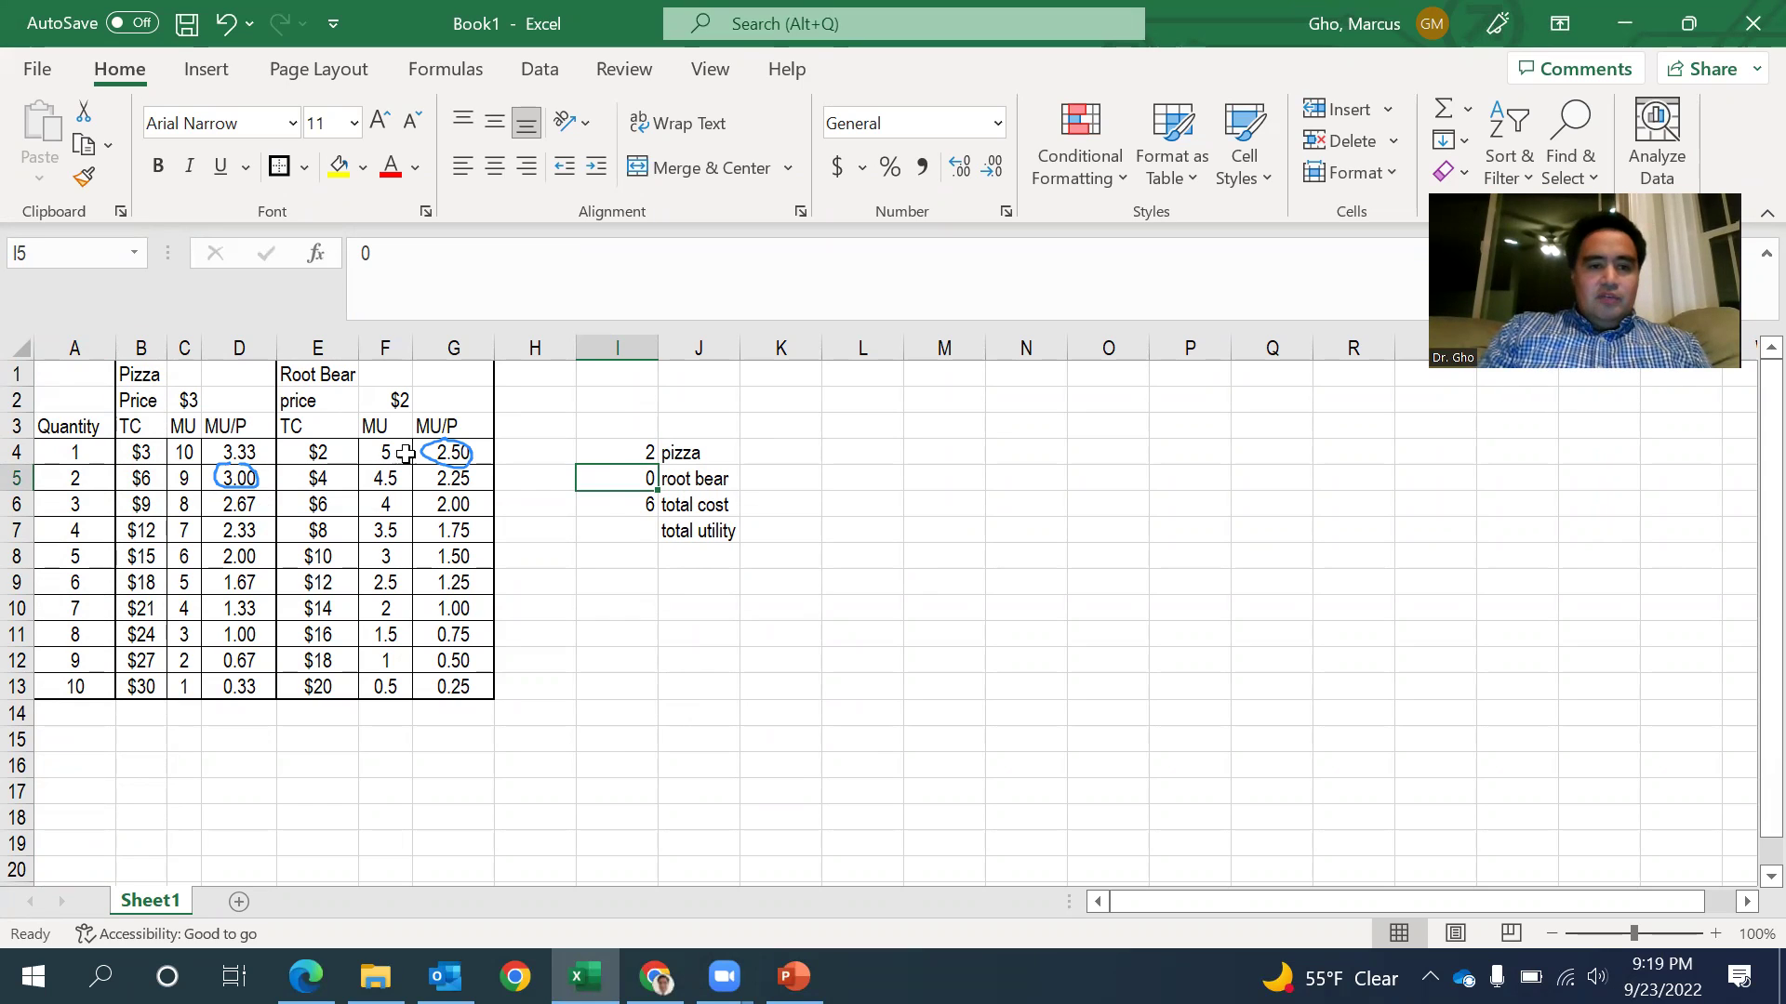
Raise the pizza quantity to 3 after checking the D6 MU/P value.
click(234, 507)
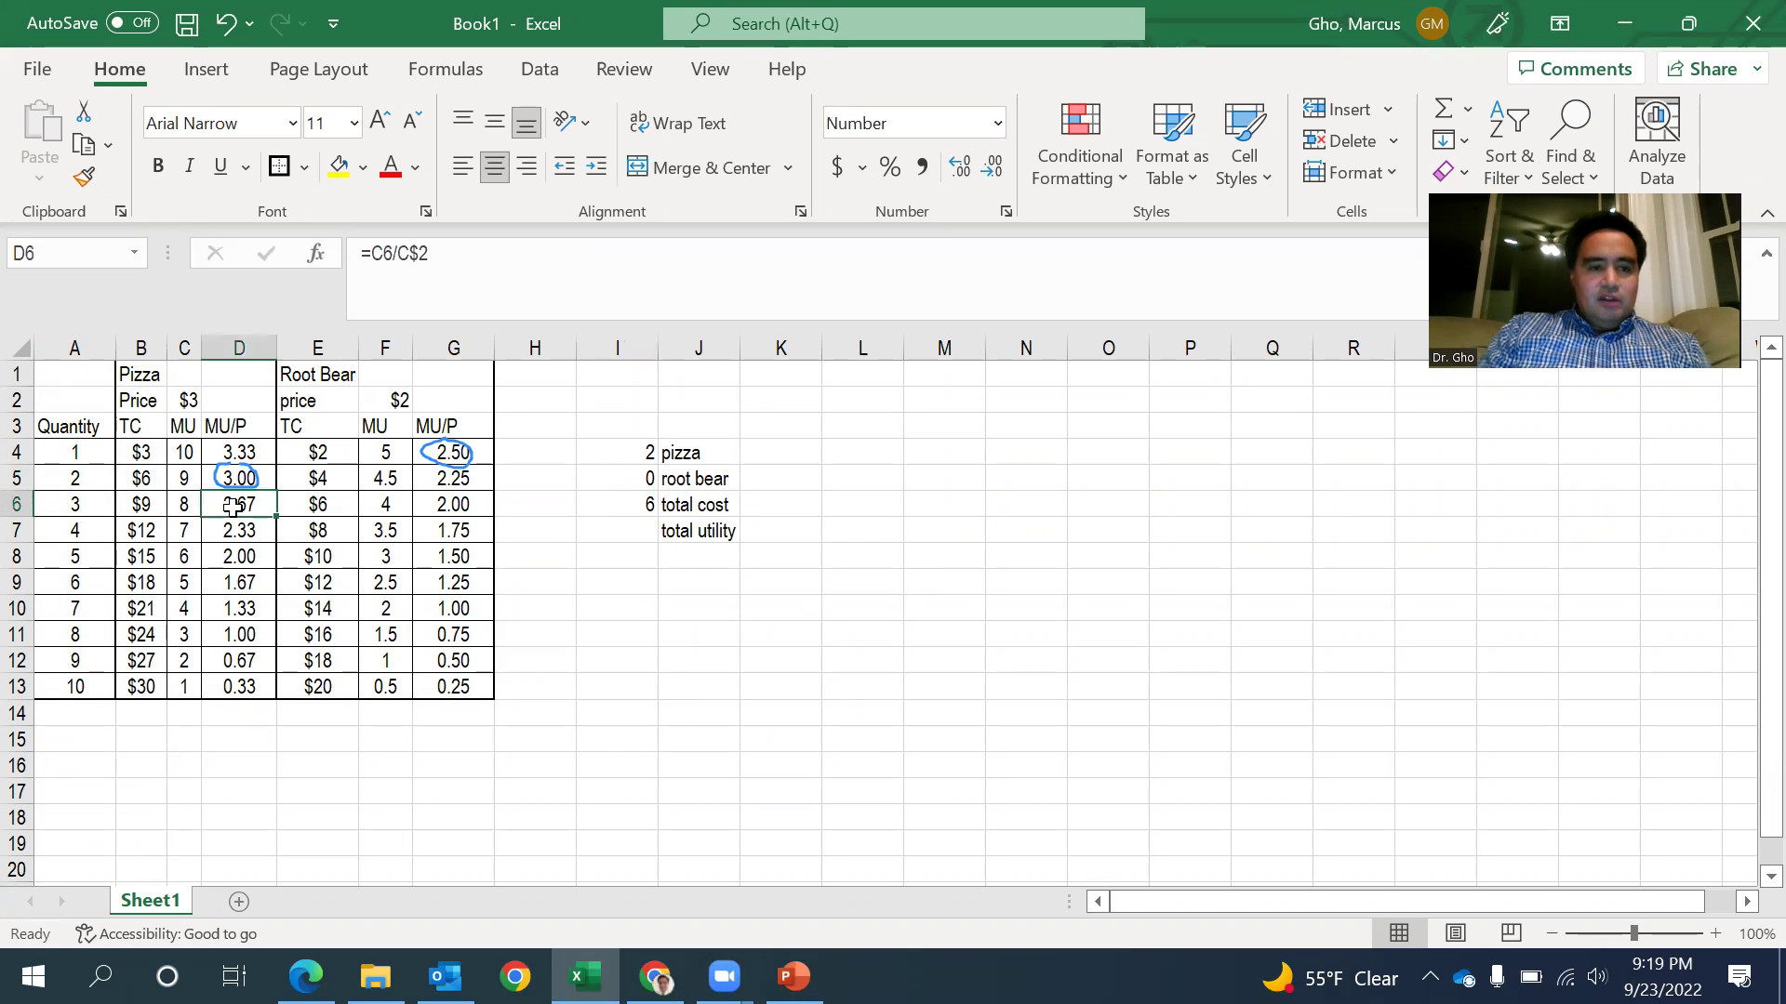
click(625, 451)
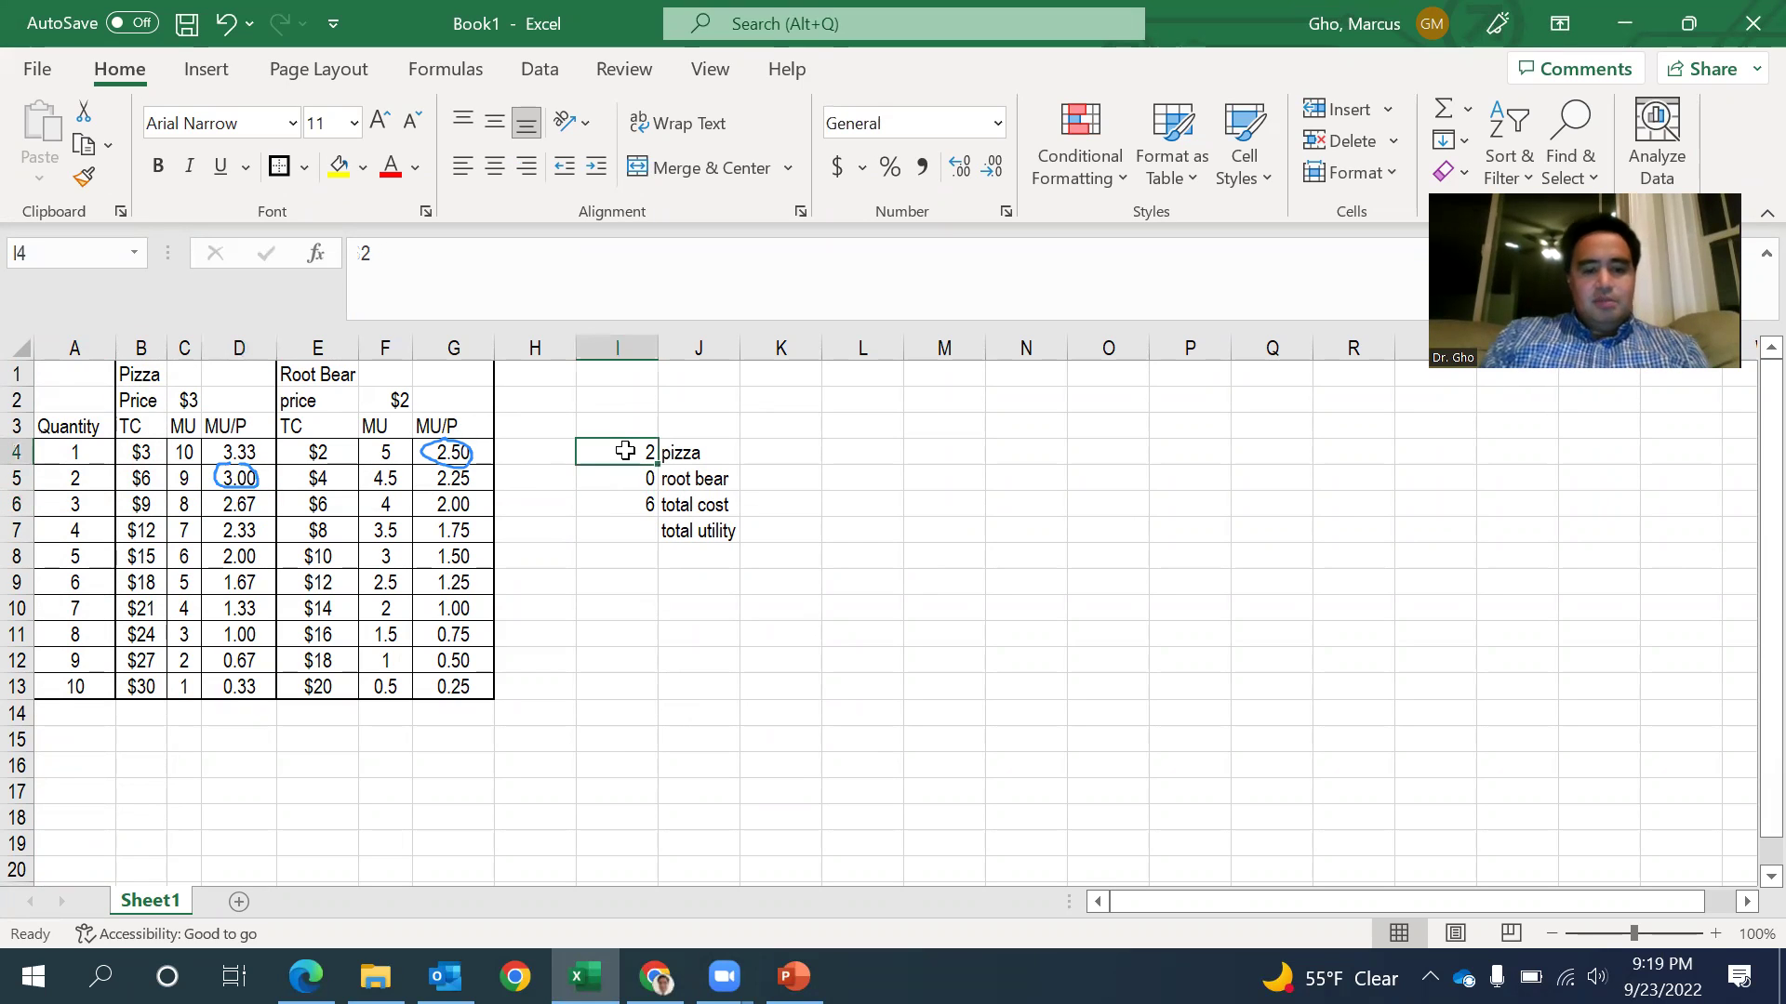
text(3)
key(Return)
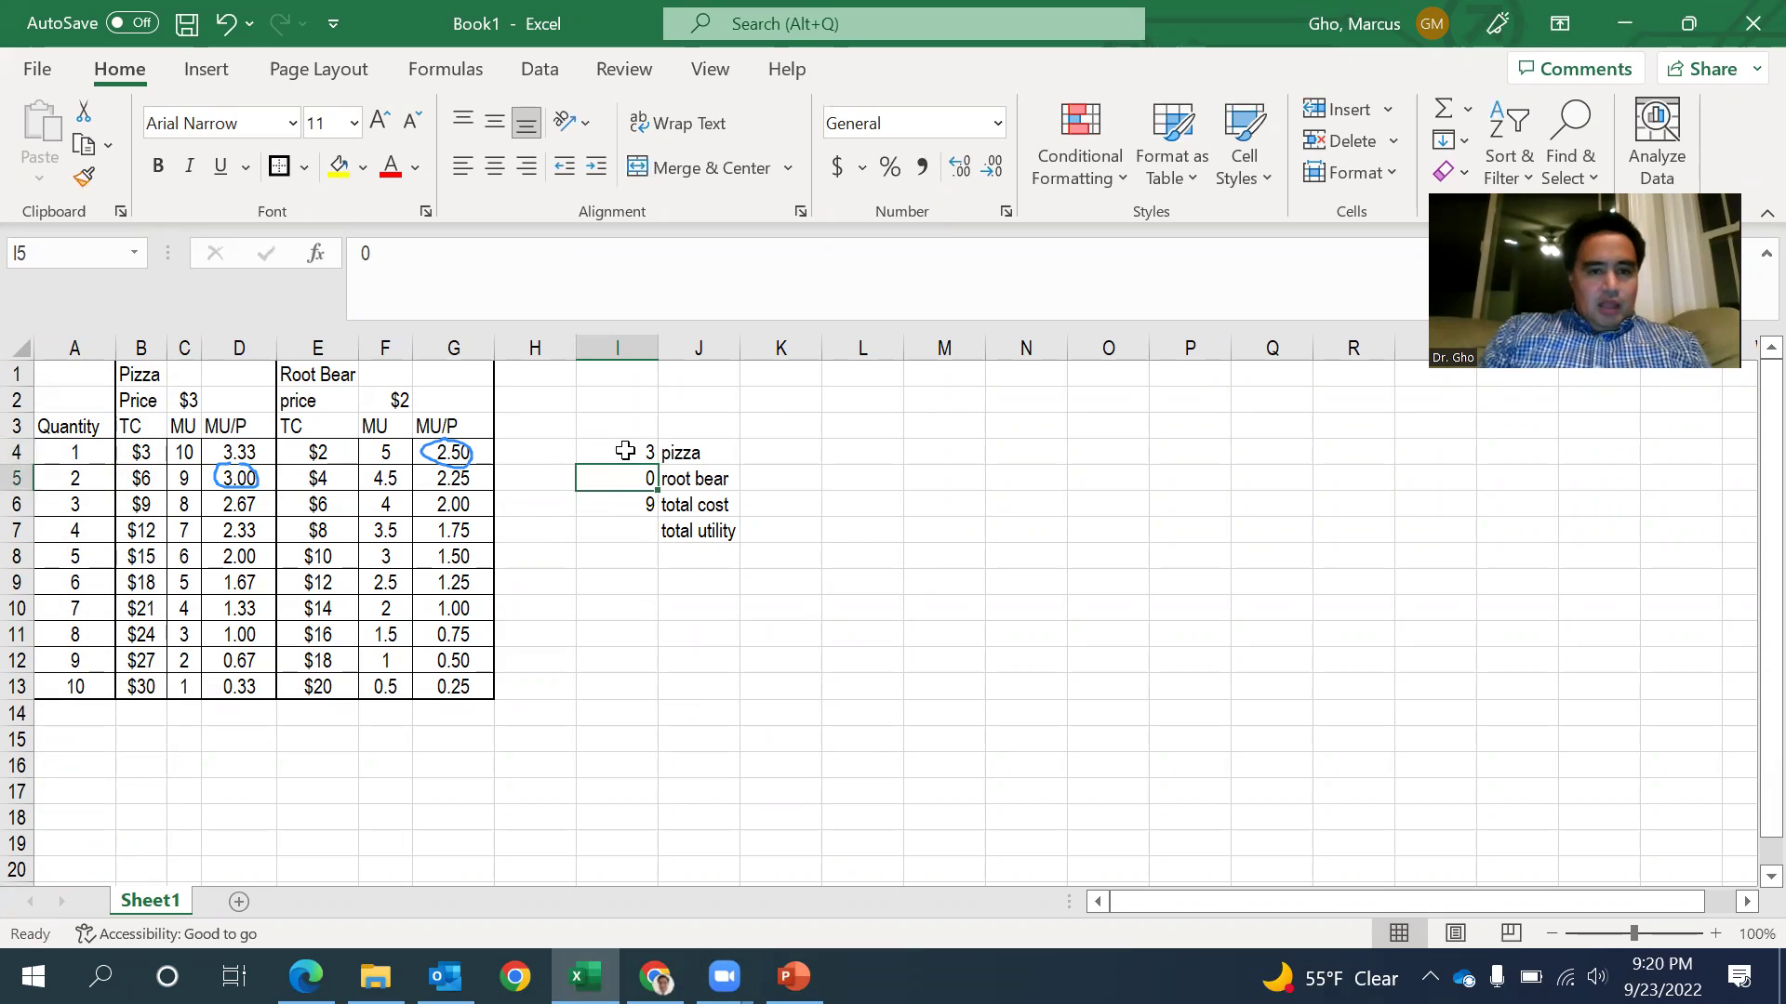
key(Down)
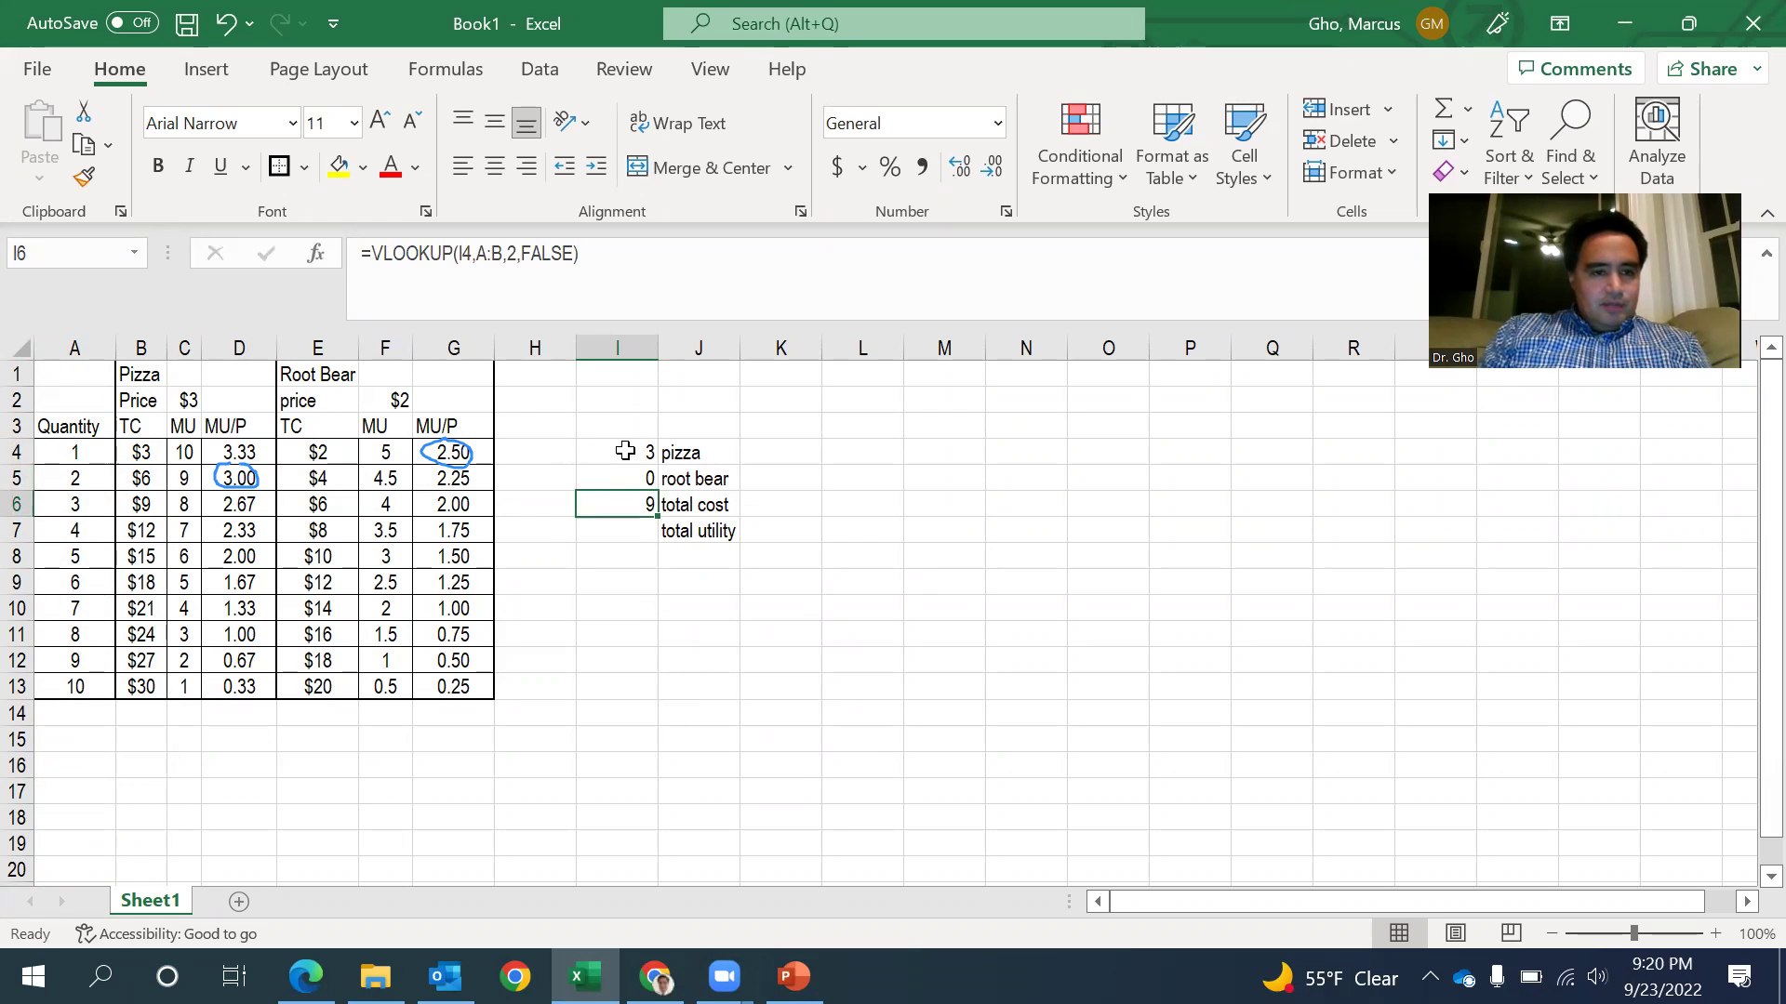
Compare the pizza MU/P values in D6 and D7, then set the root bear quantity to 1.
click(238, 507)
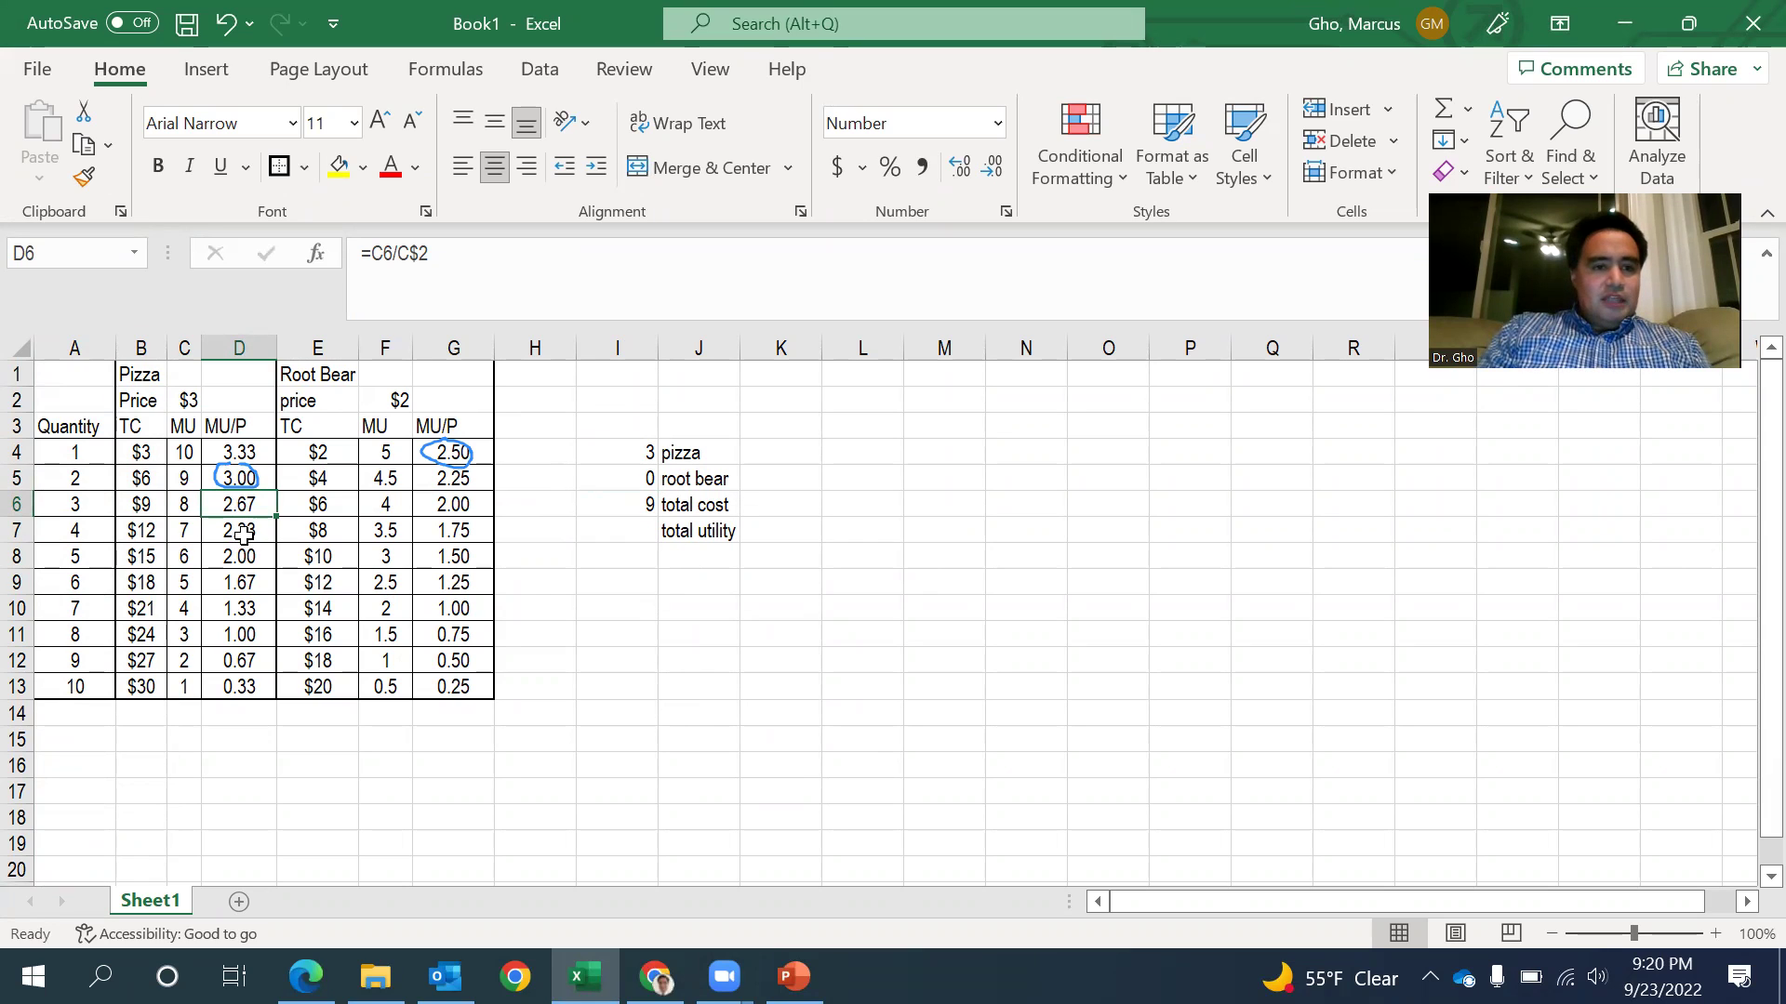
click(247, 533)
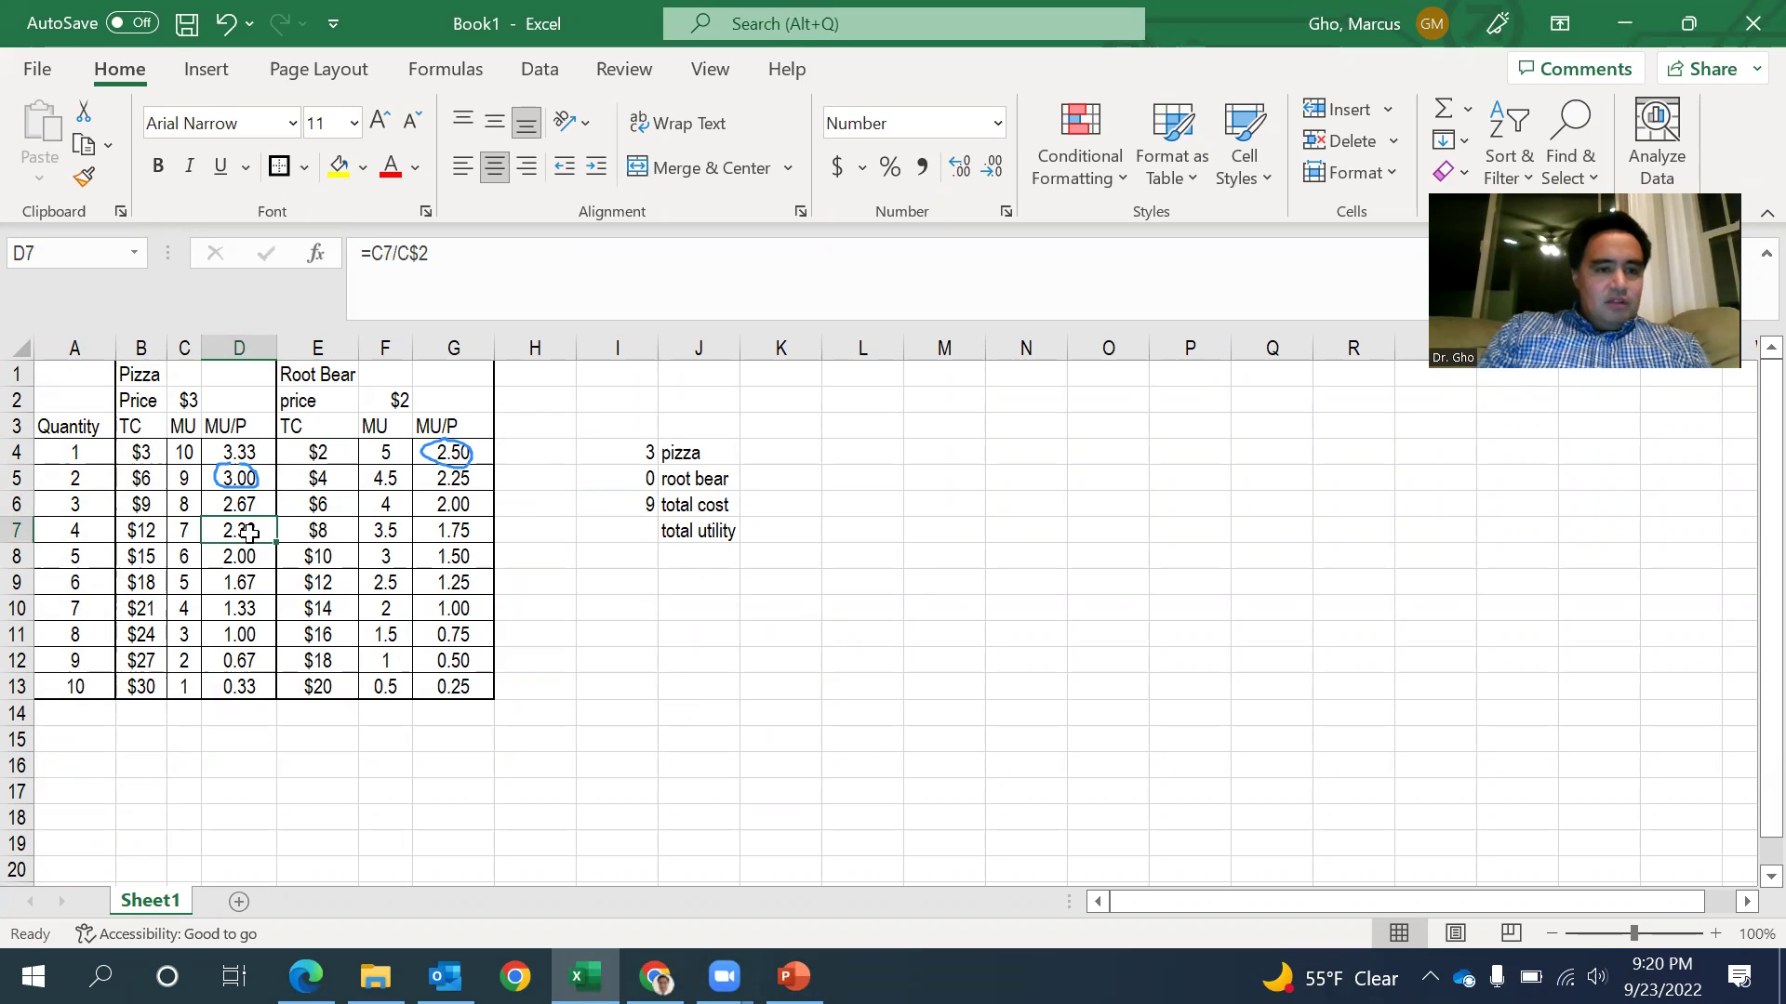
click(614, 485)
text(1)
key(Return)
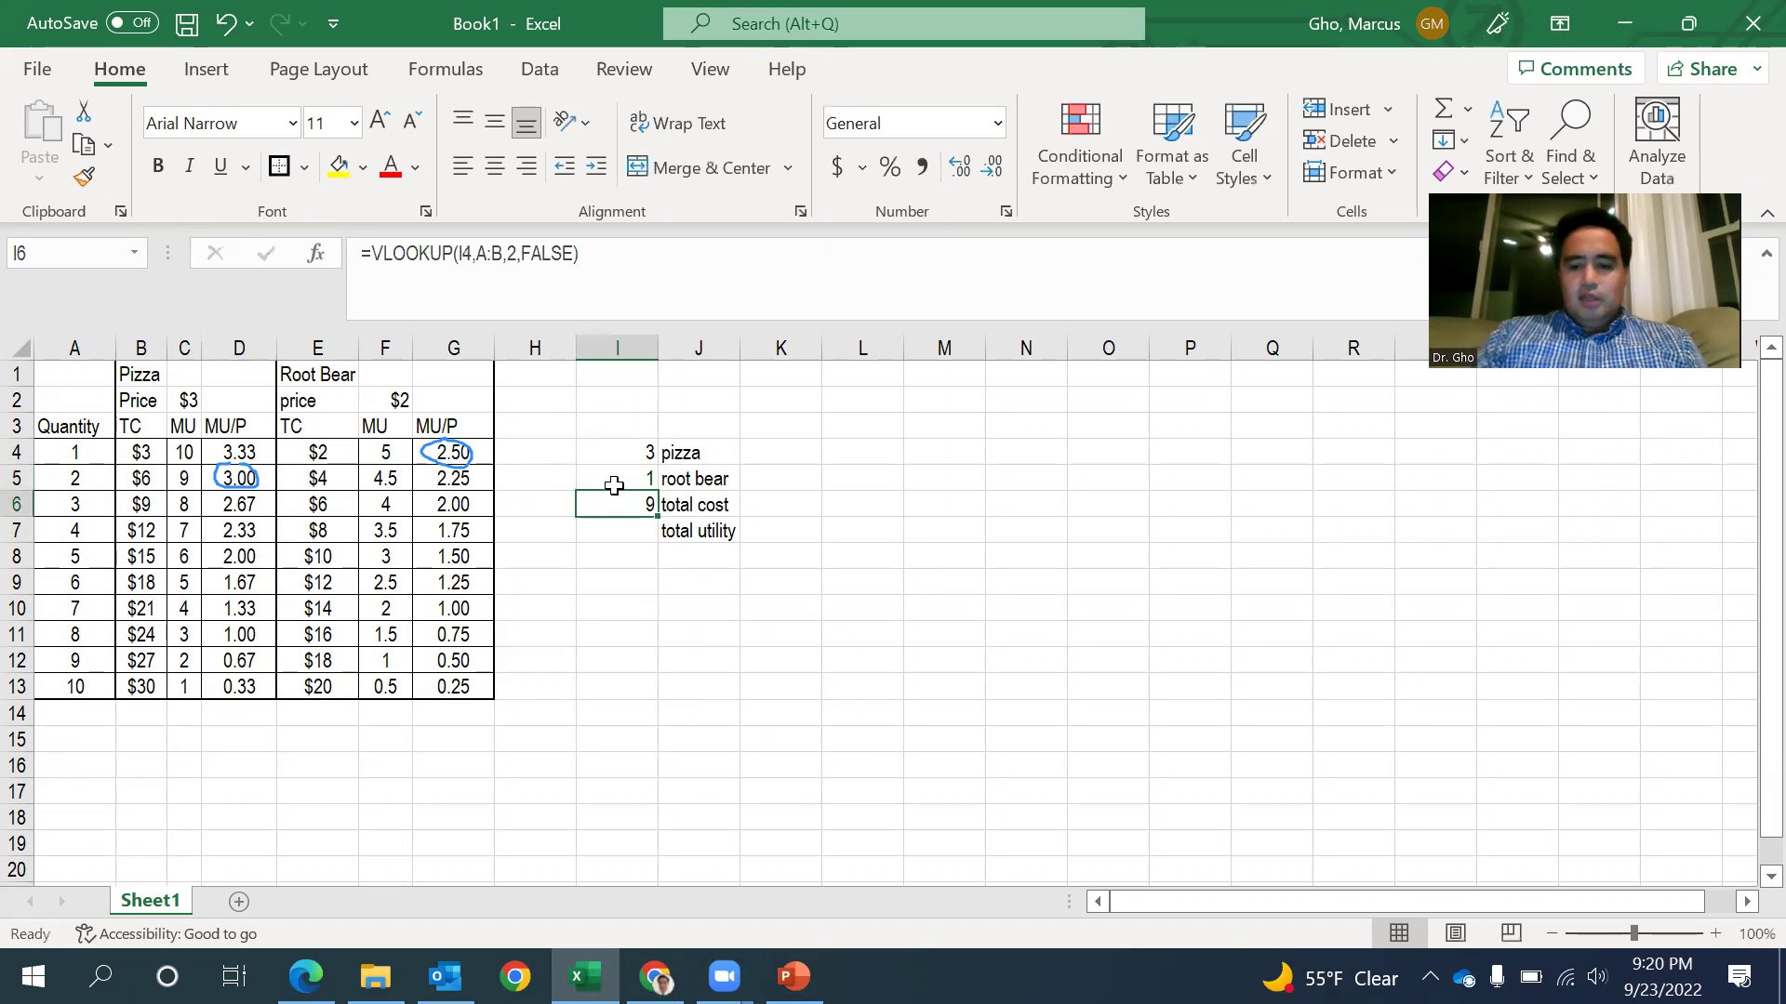
Append +VLOOKUP(I5,A:E,5,FALSE) to the total cost formula so it reads 11.
click(684, 277)
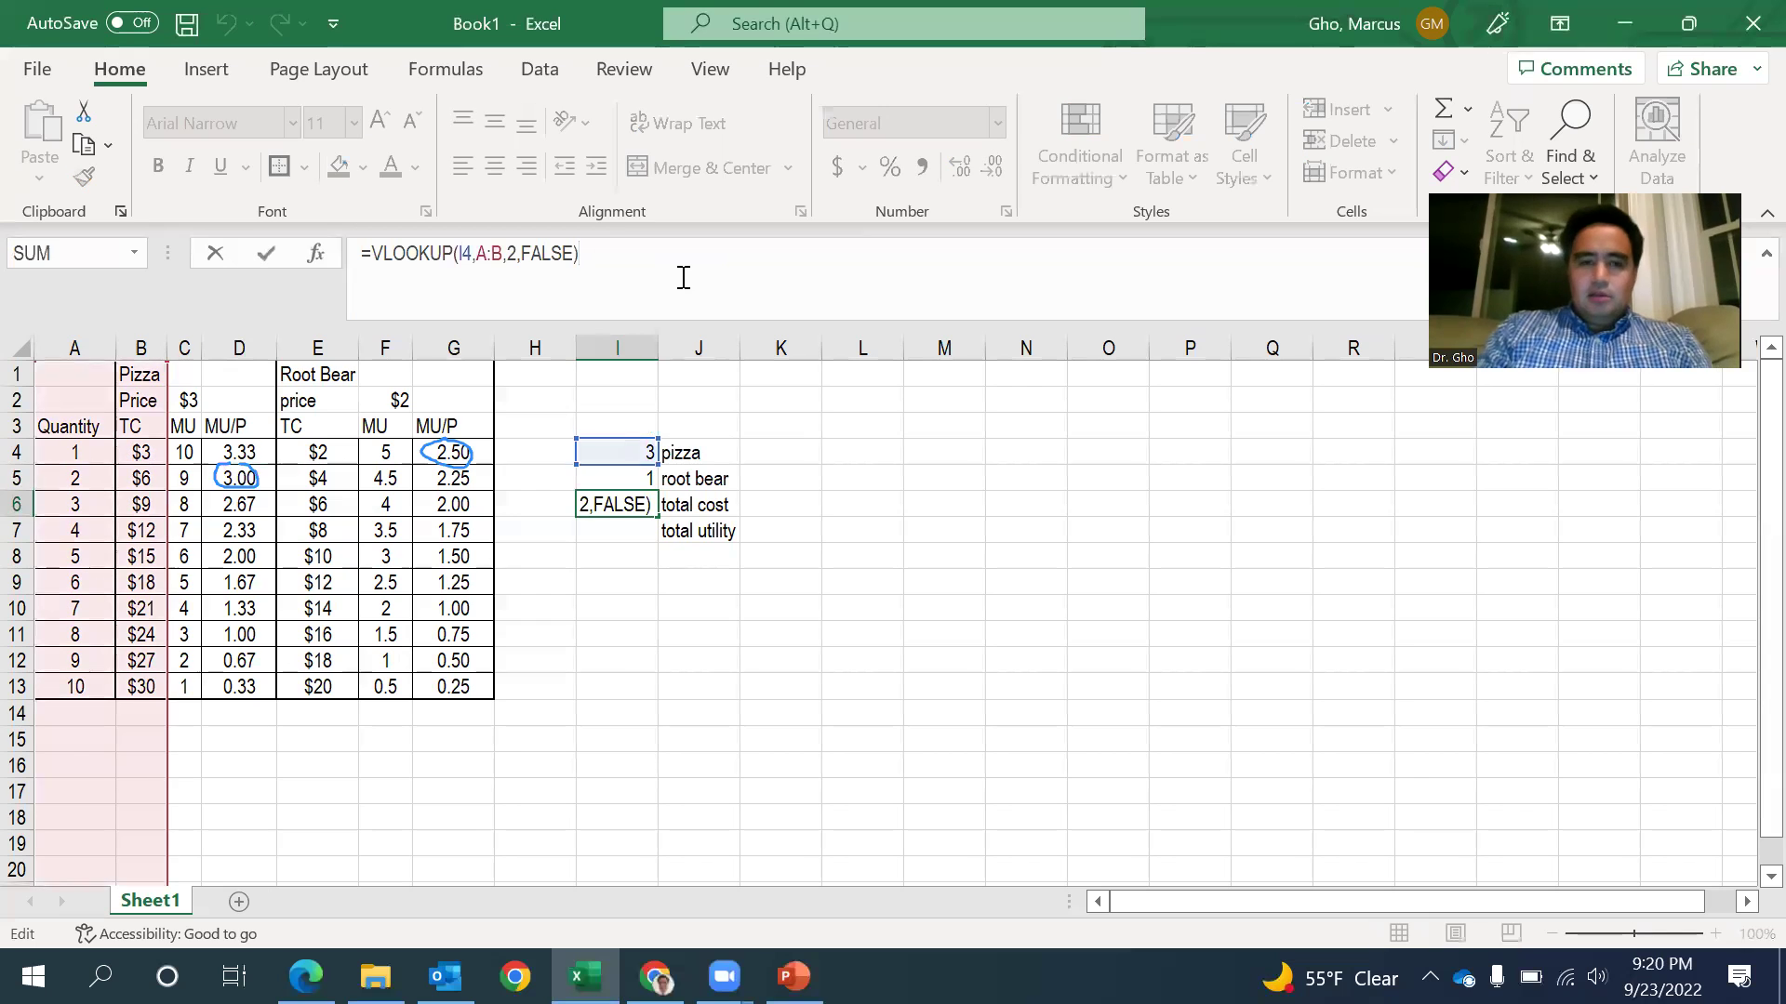
text(+vlookup)
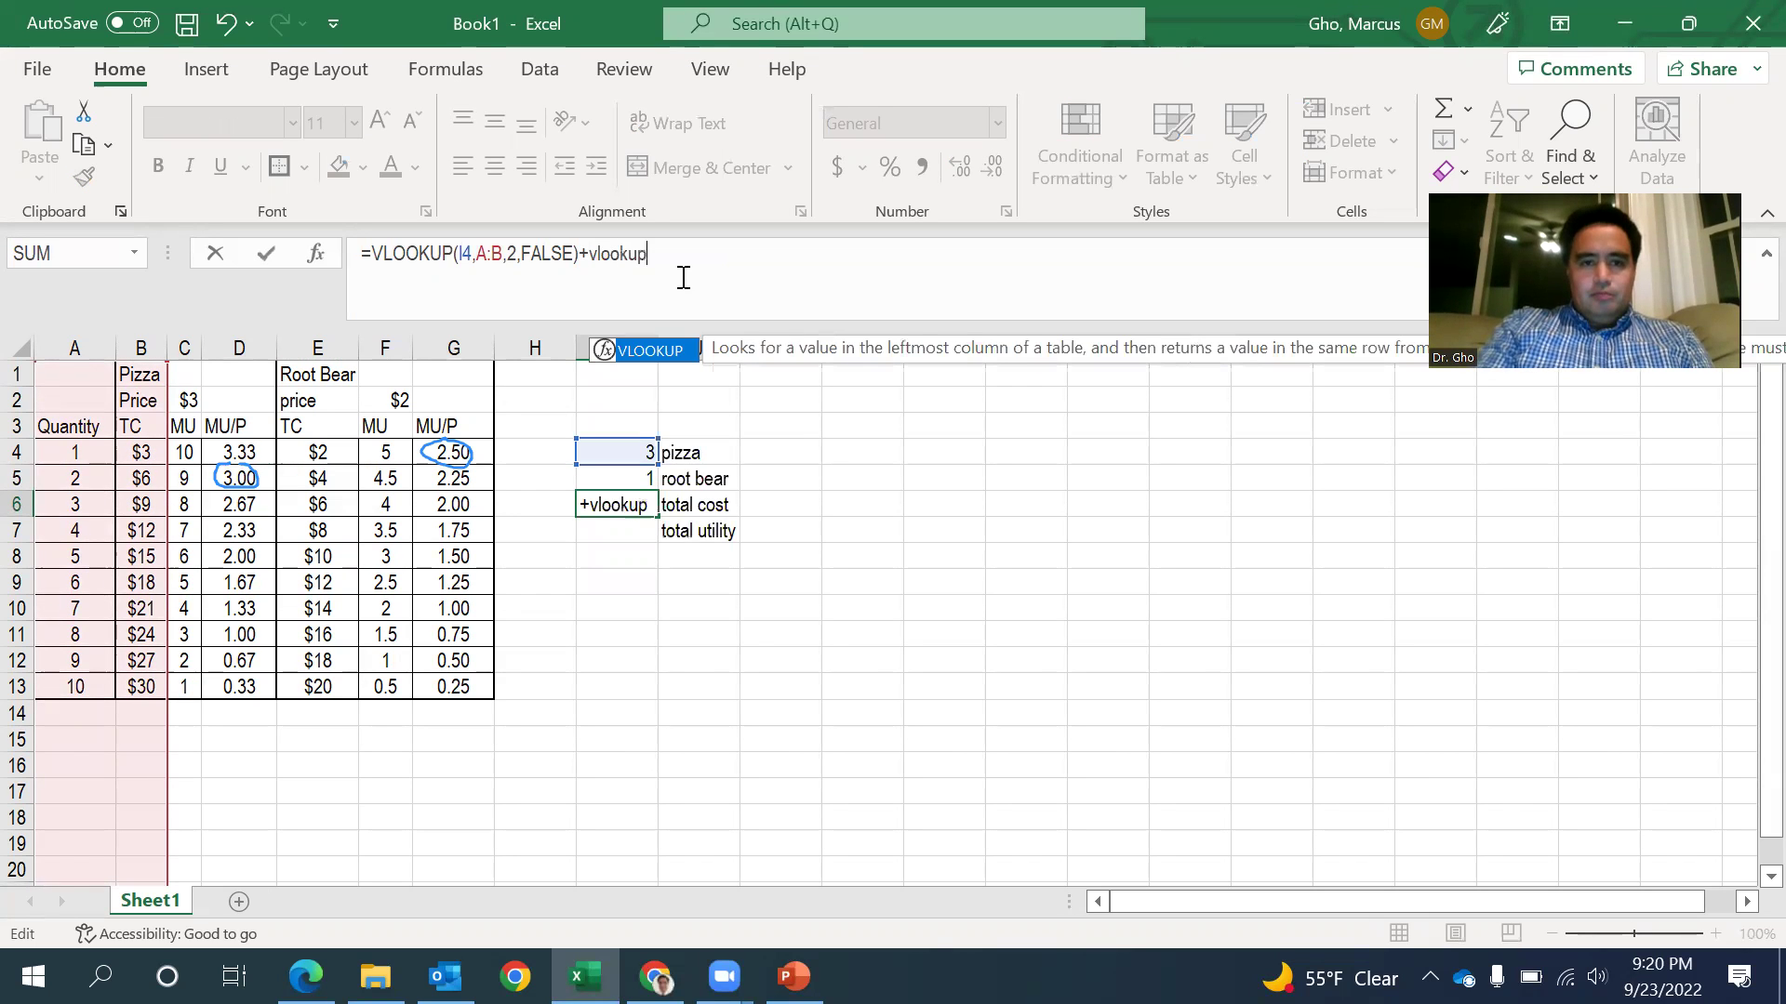
text(()
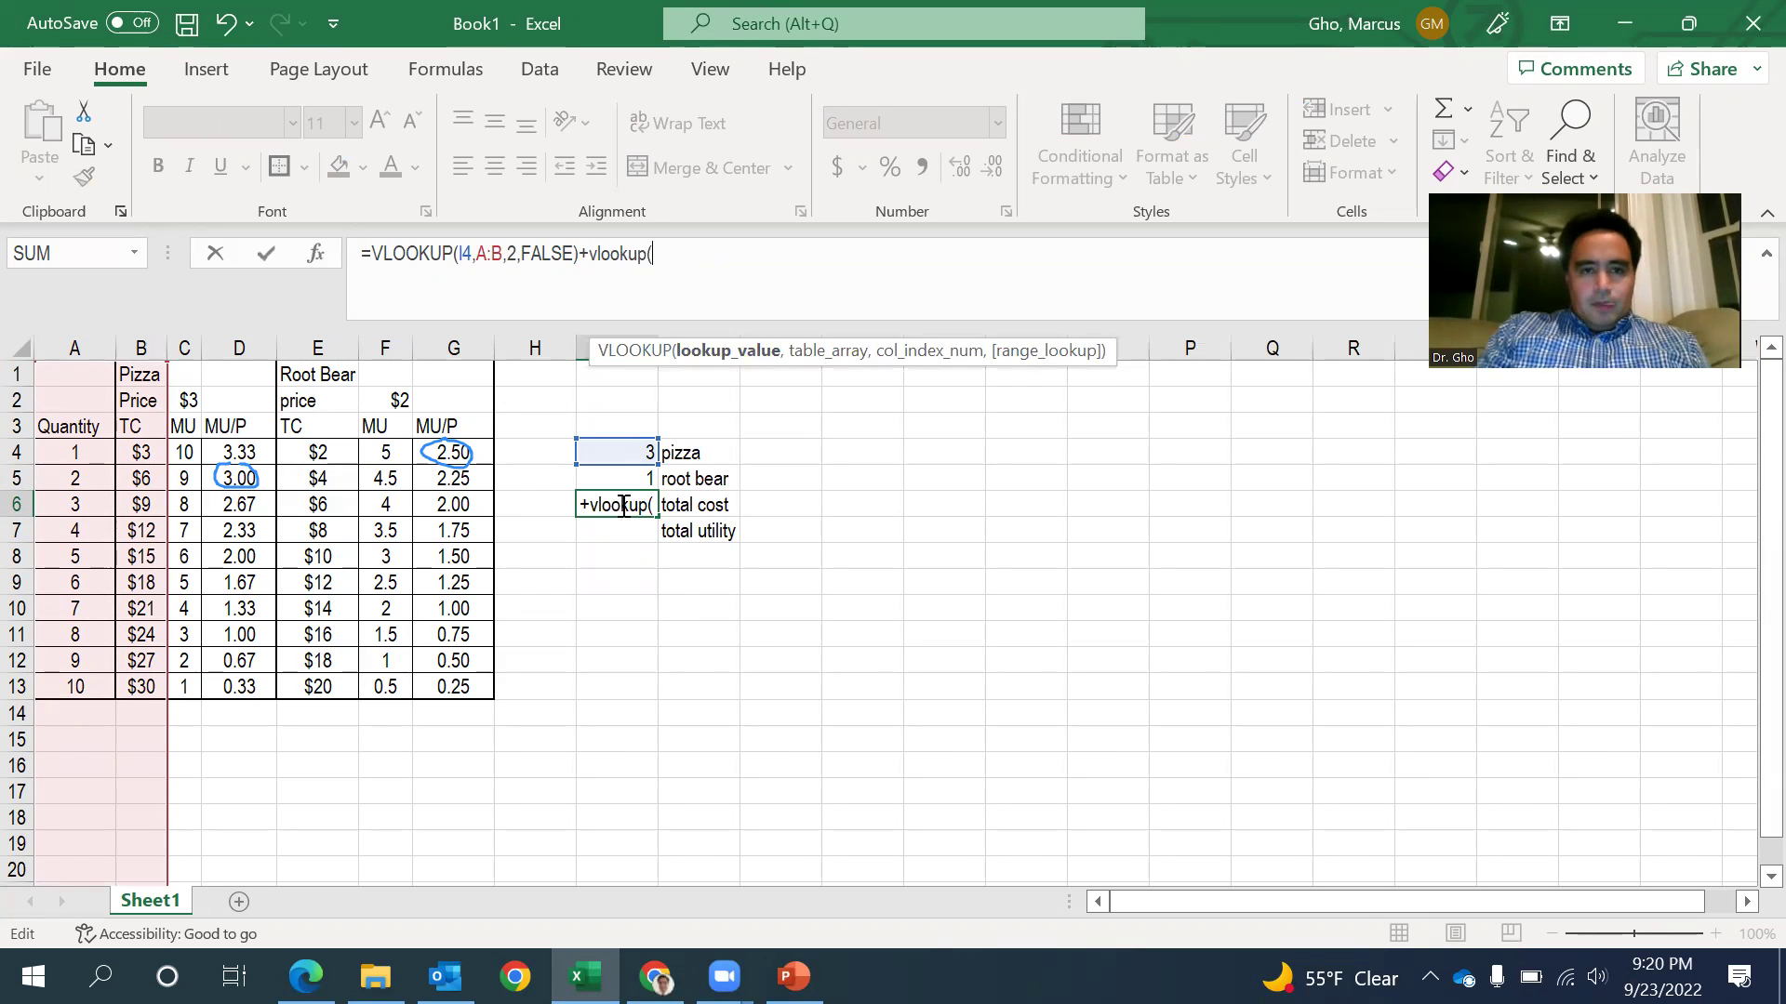
click(619, 477)
text(,)
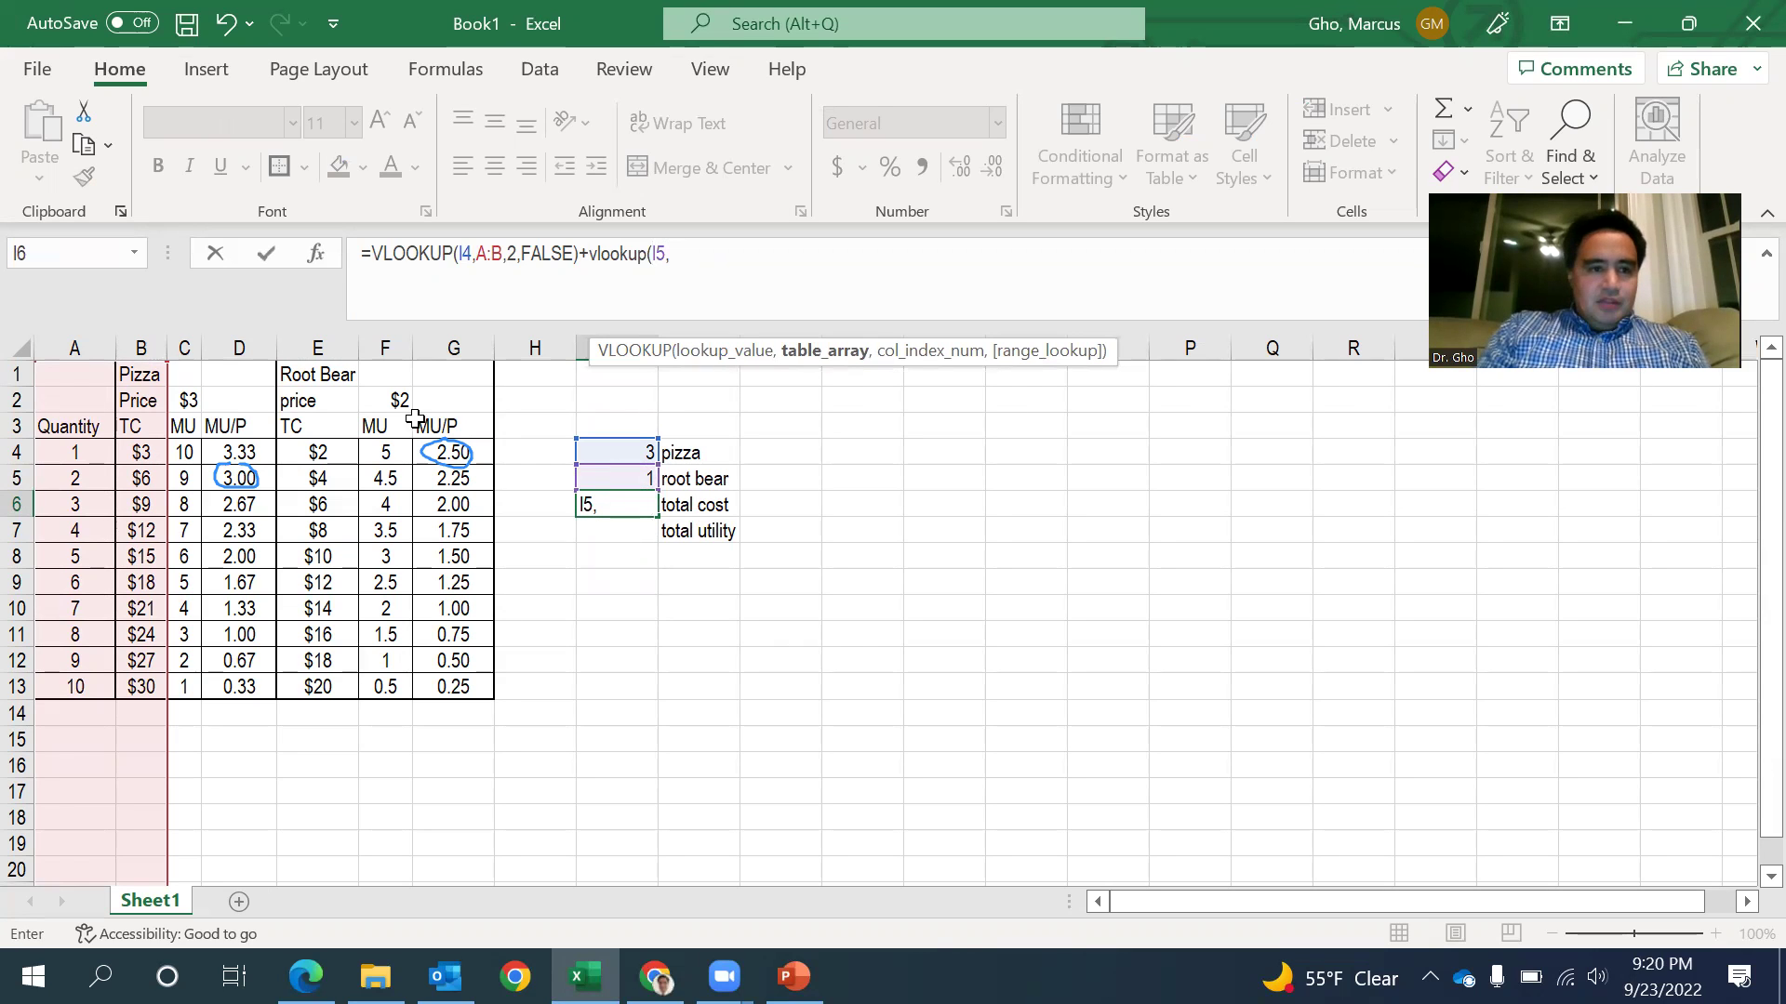
drag(76, 345, 315, 339)
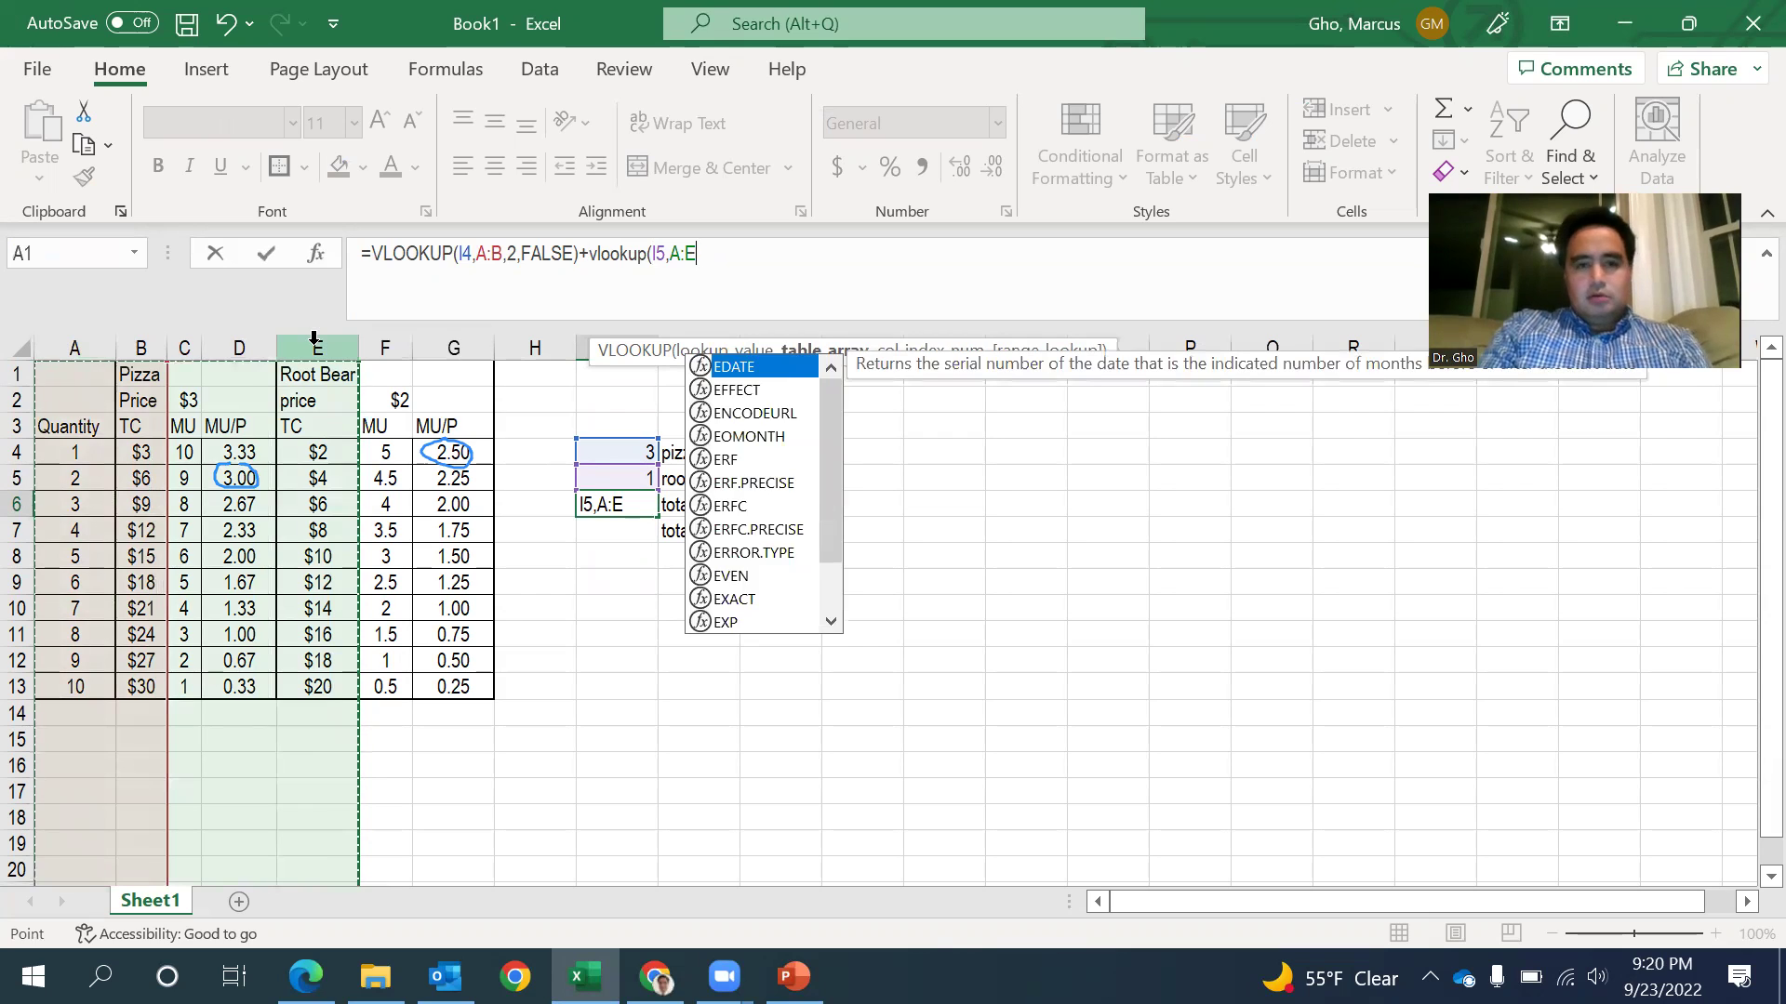
text(,5,false)
key(Return)
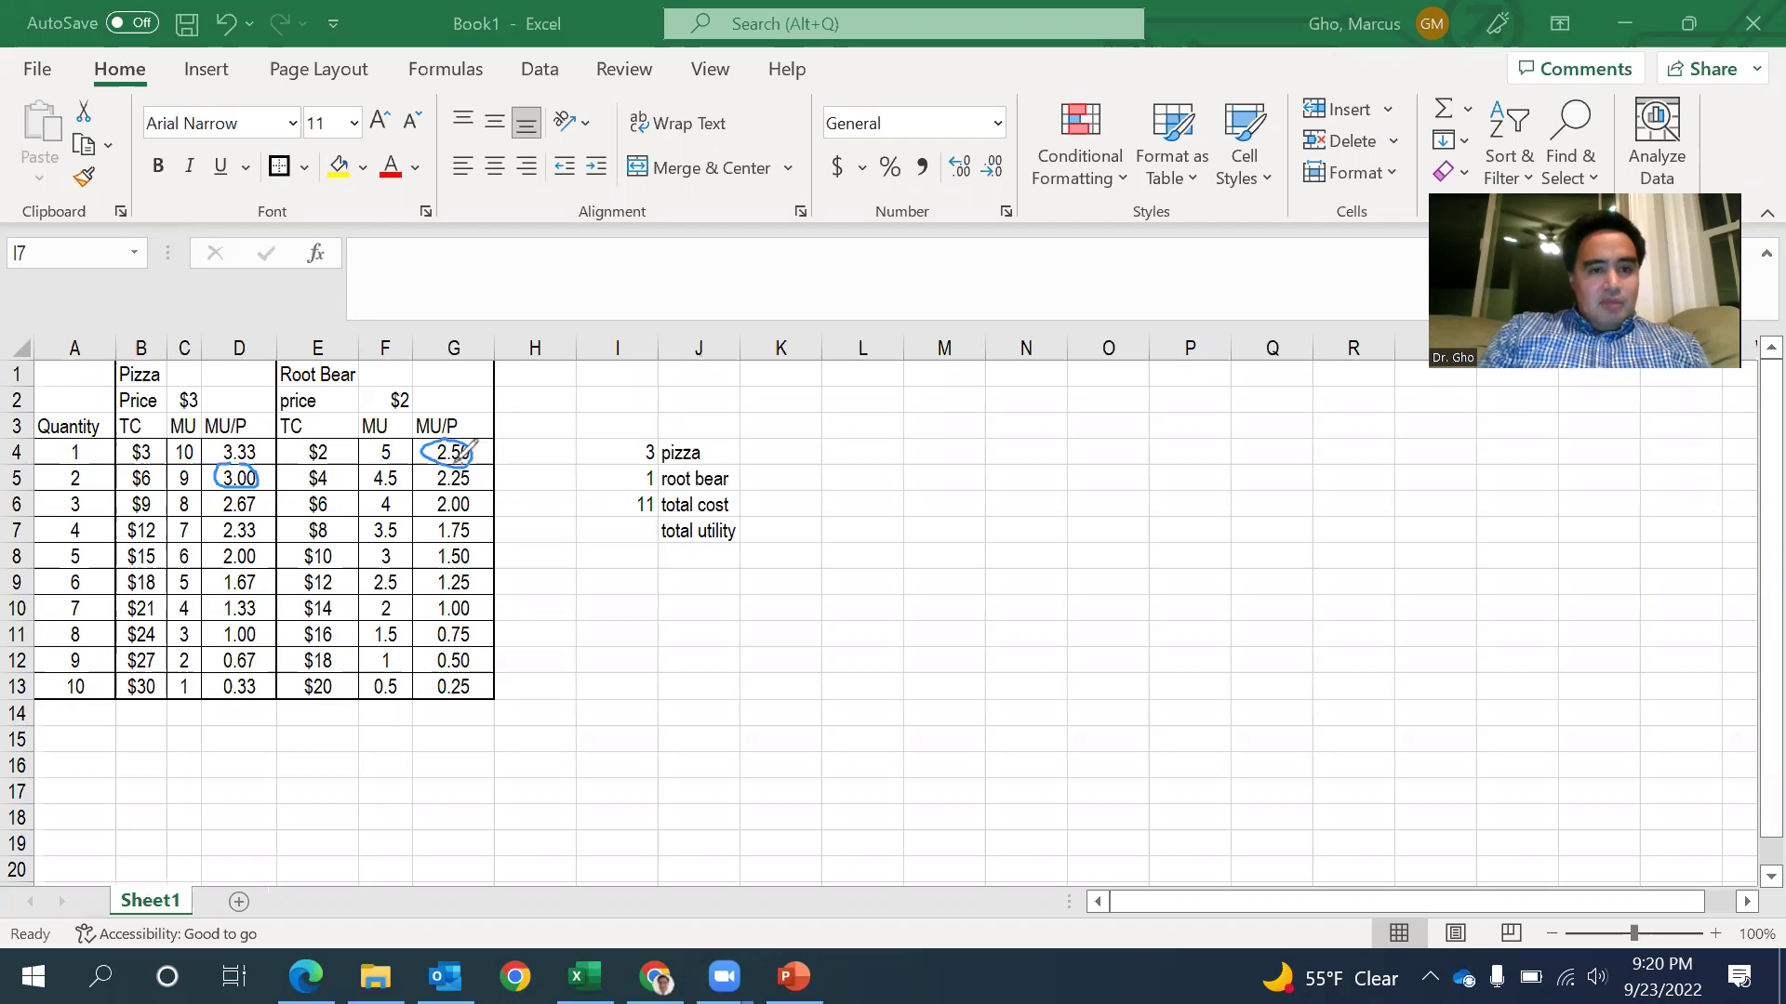
Circle the 2.25 root beer and 2.33 pizza MU/P values, then set pizza quantity to 4.
mouse_move(431, 468)
mouse_down()
mouse_move(439, 488)
mouse_move(474, 480)
mouse_move(468, 462)
mouse_up()
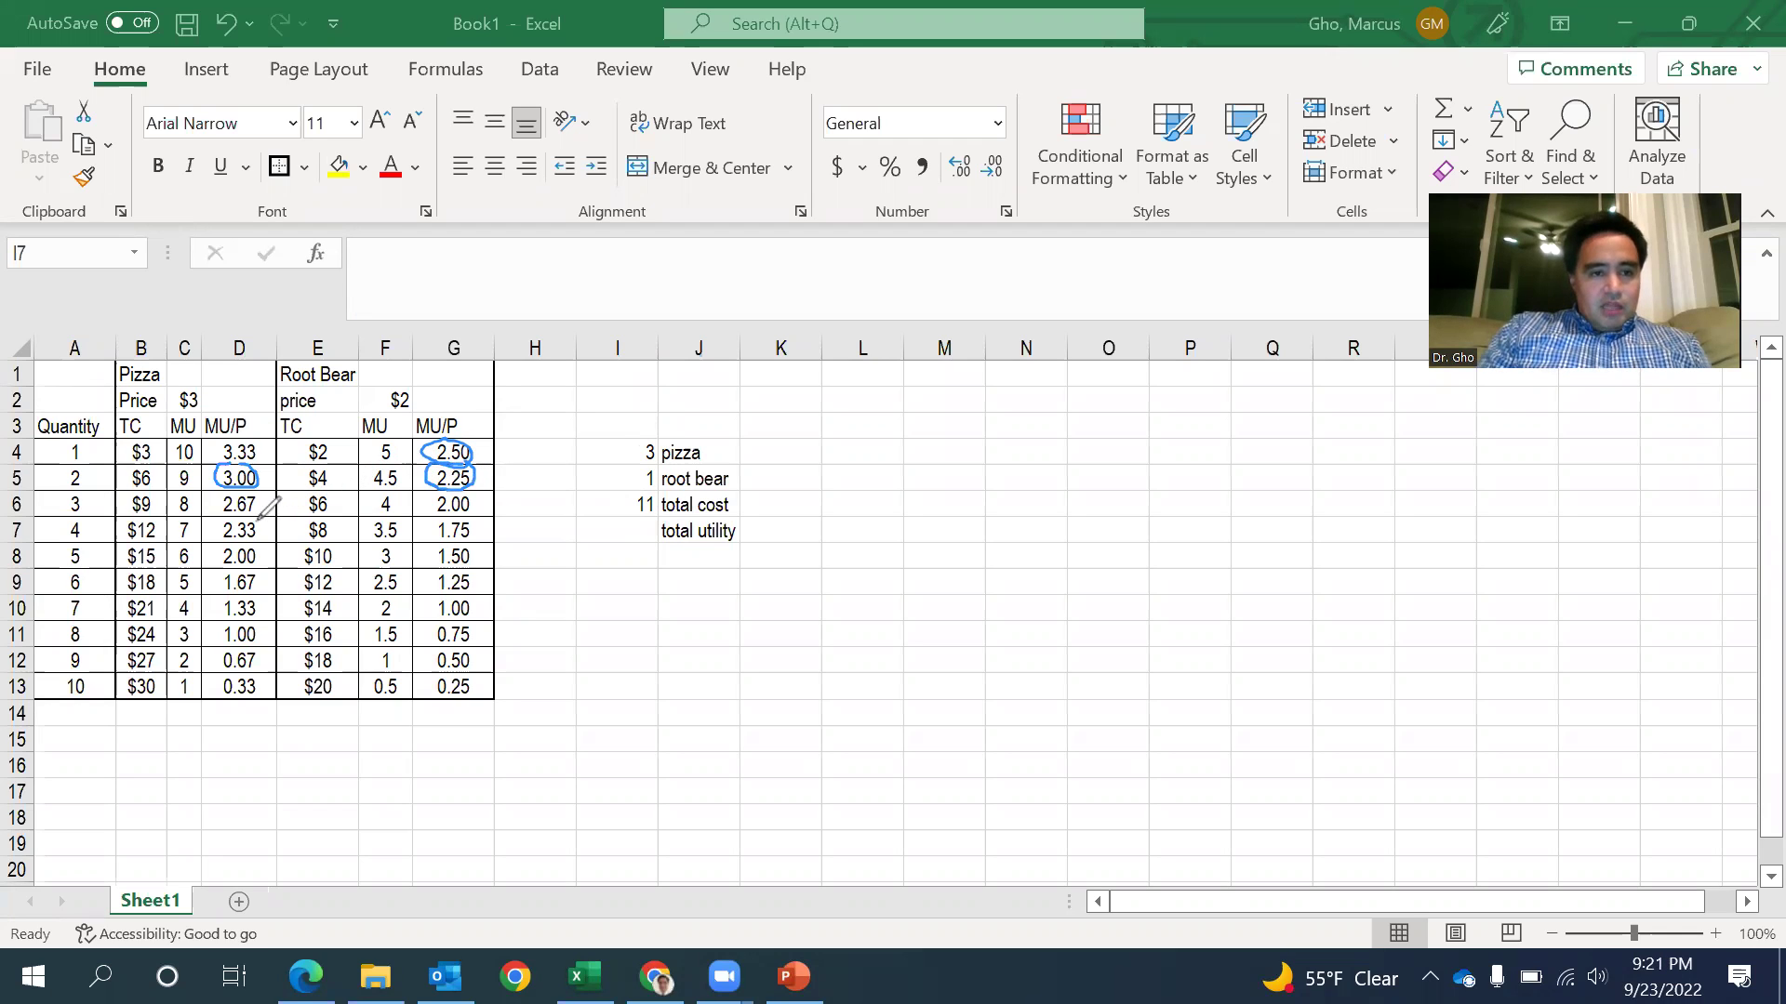
mouse_move(249, 517)
mouse_down()
mouse_move(215, 523)
mouse_move(228, 541)
mouse_move(268, 526)
mouse_up()
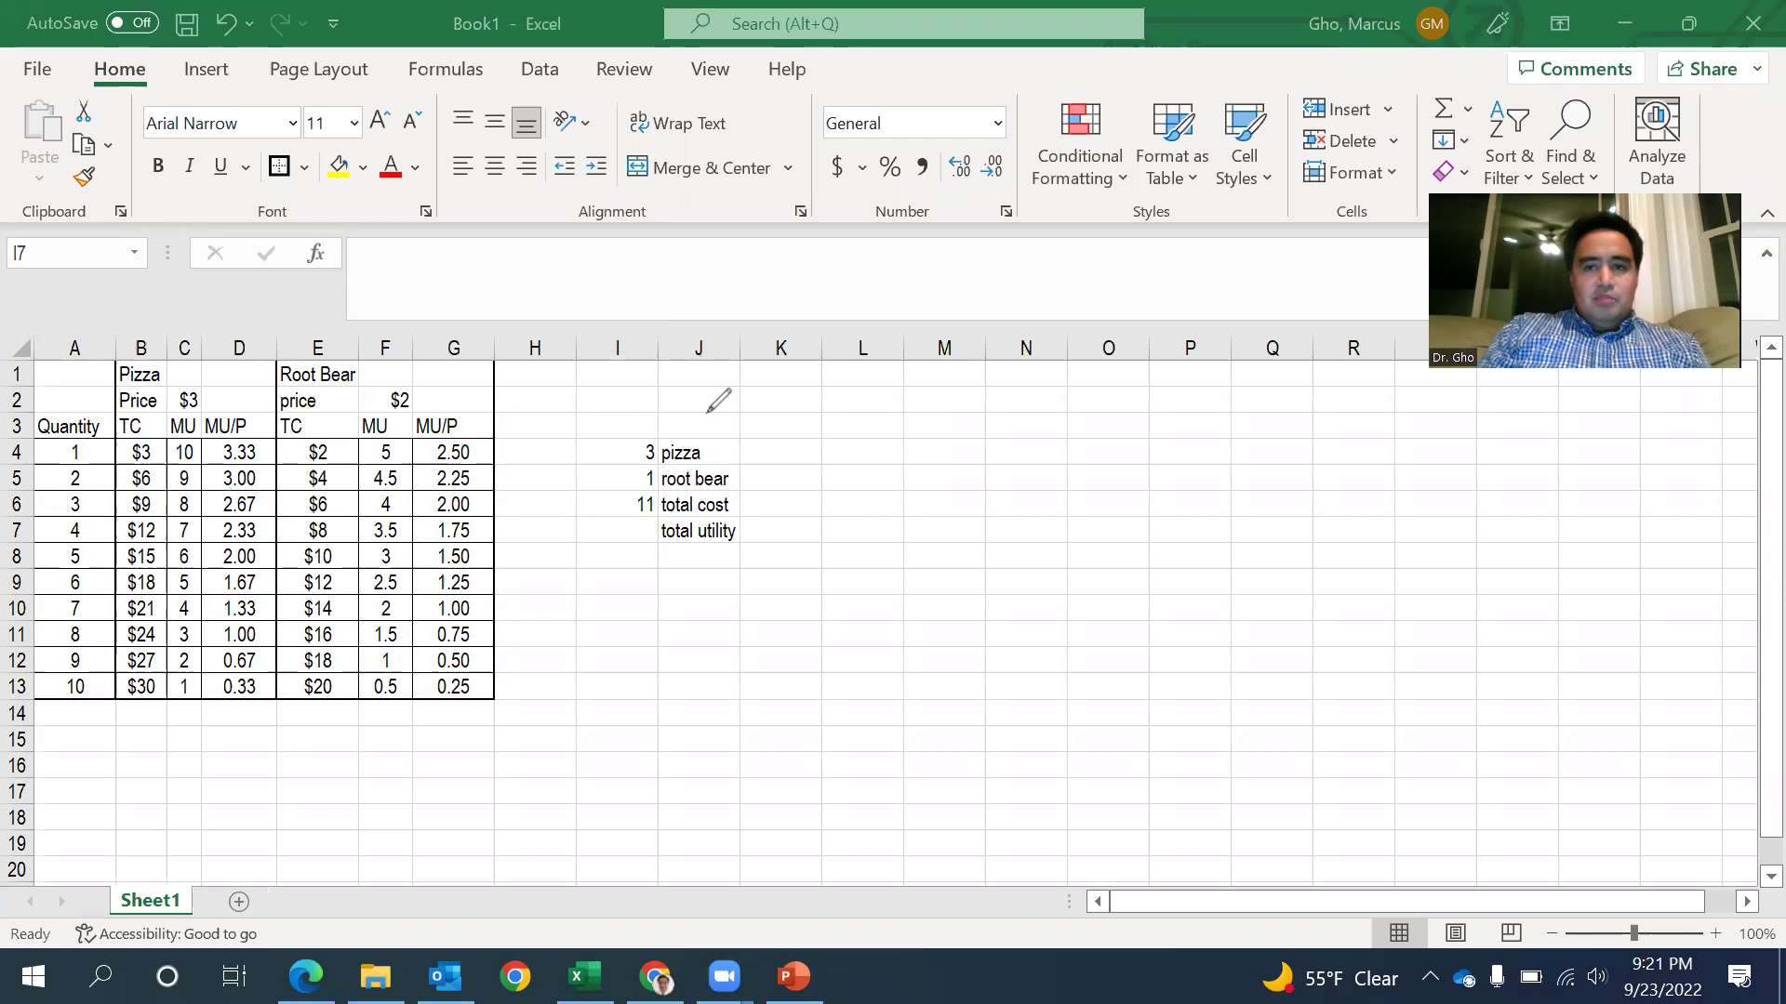
click(631, 455)
text(4)
key(Return)
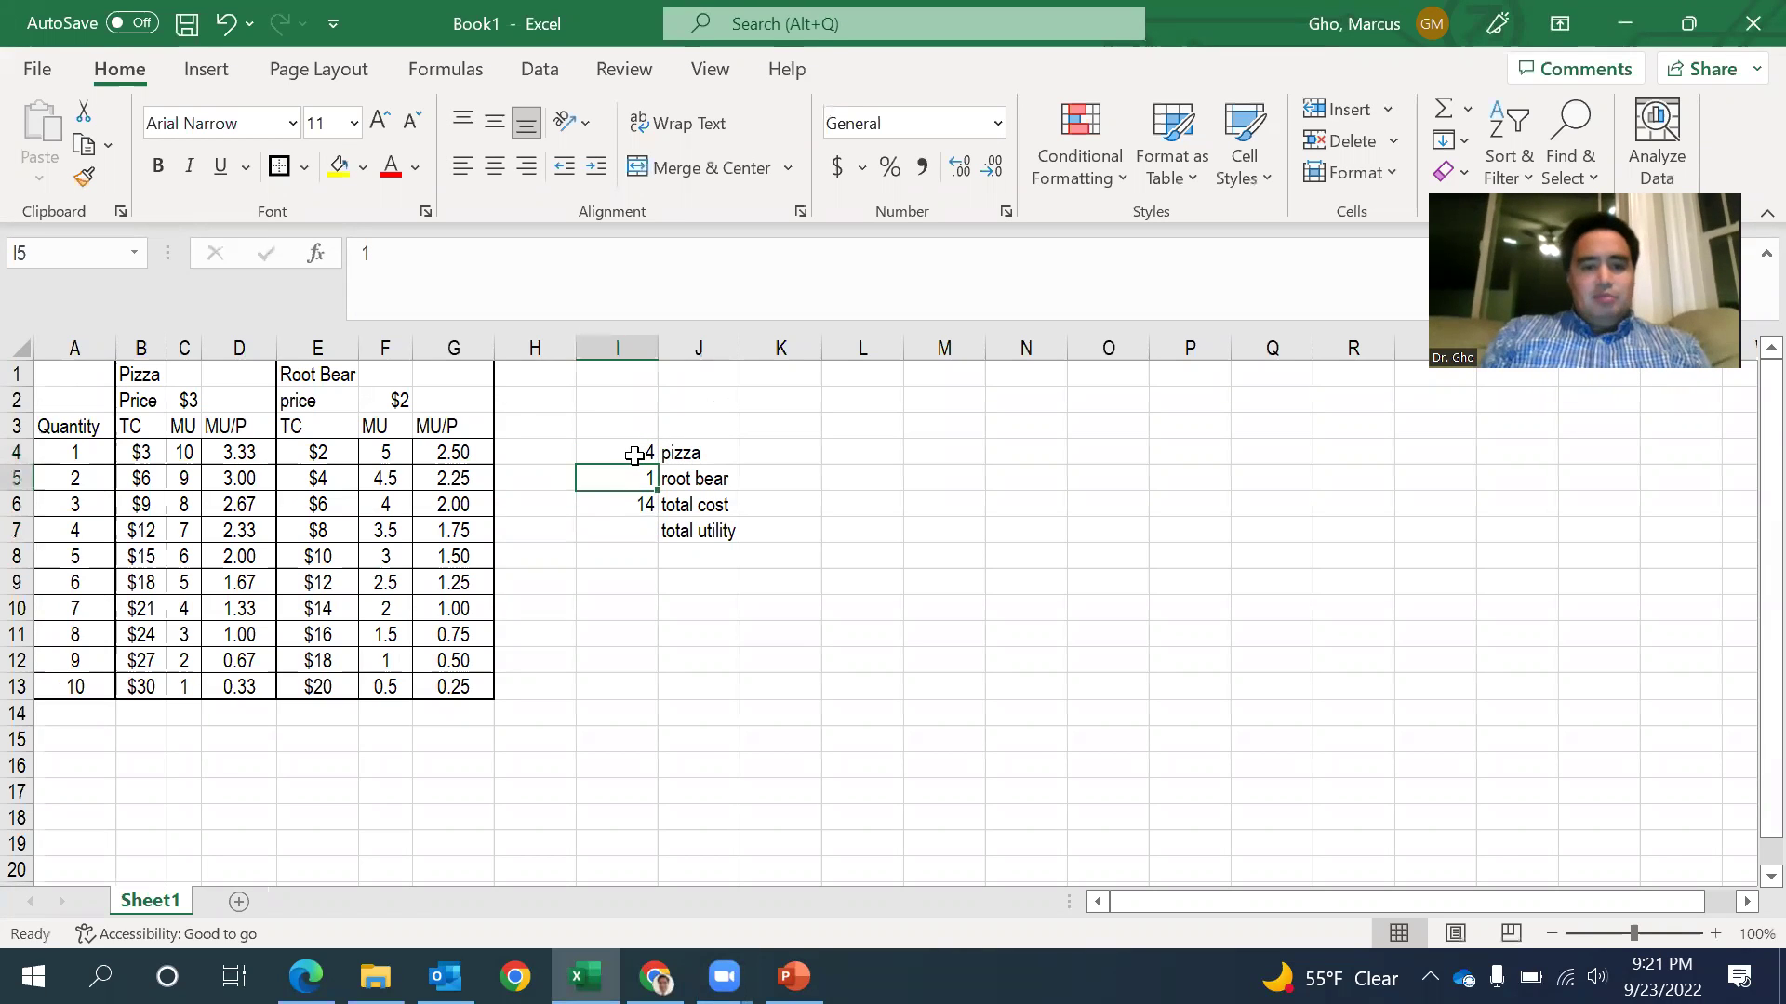
Check the next MU/P values in columns D and G and set root bear quantity to 2.
key(Left)
key(Left)
key(Left)
key(Left)
key(Down)
key(Down)
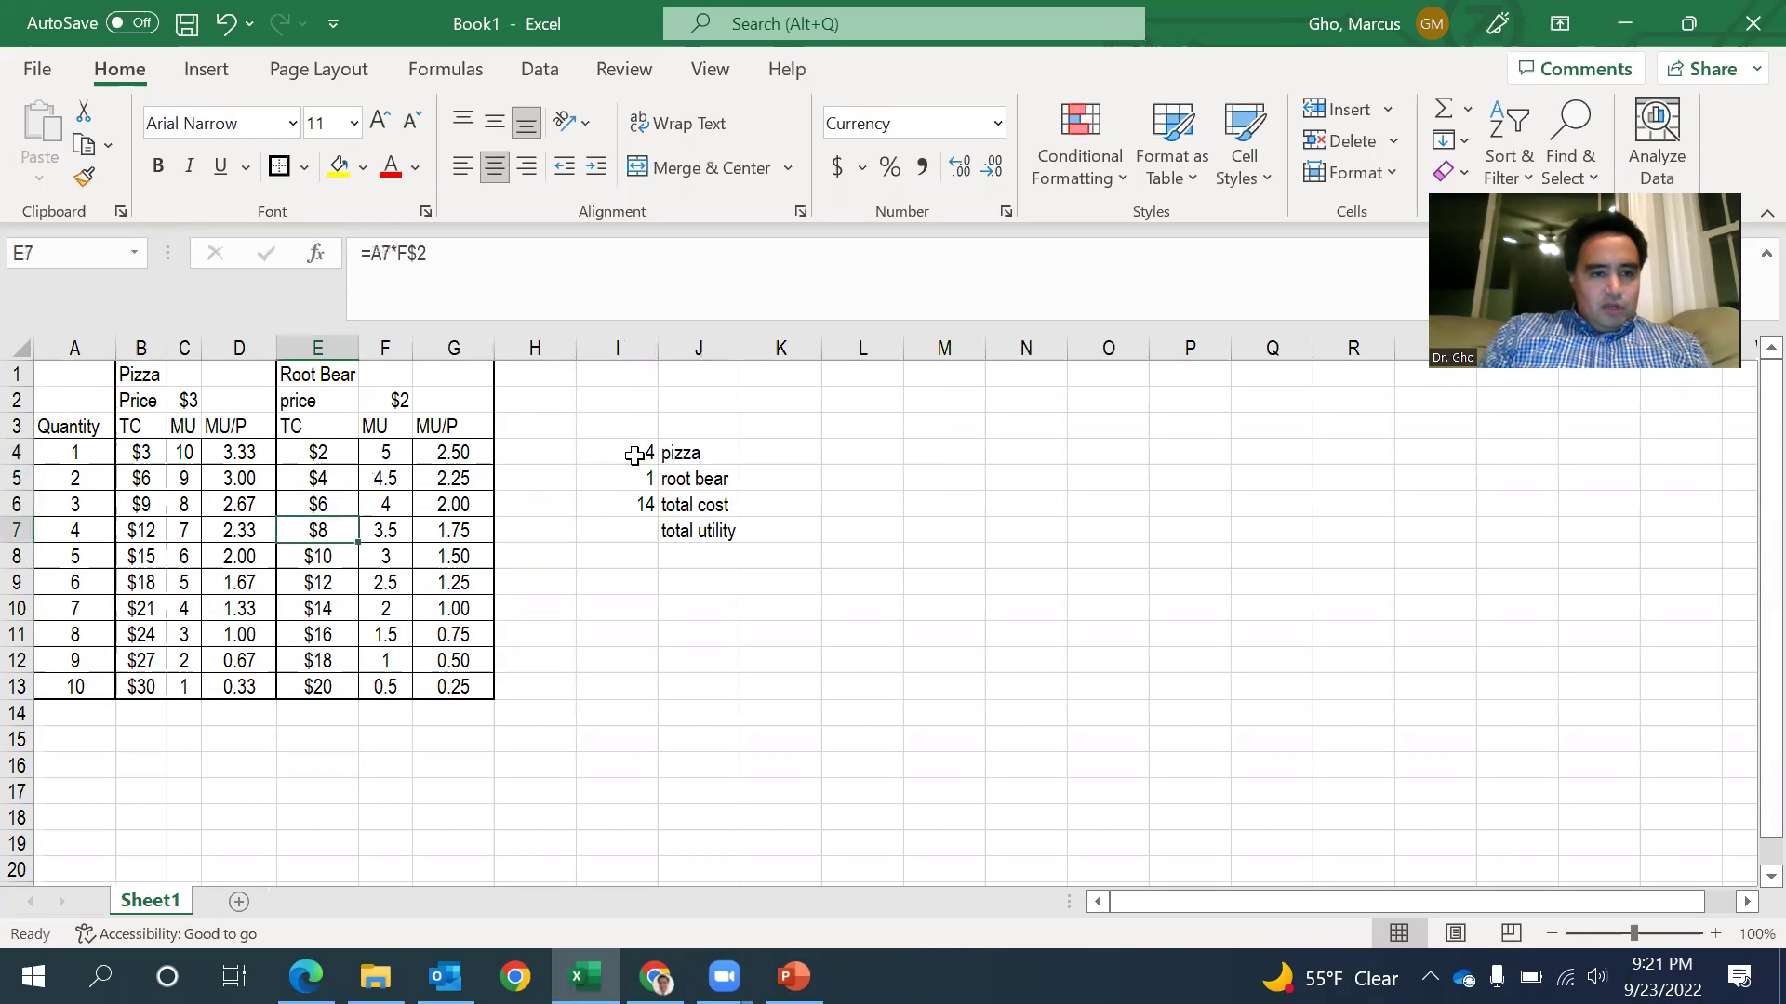
key(Left)
key(Down)
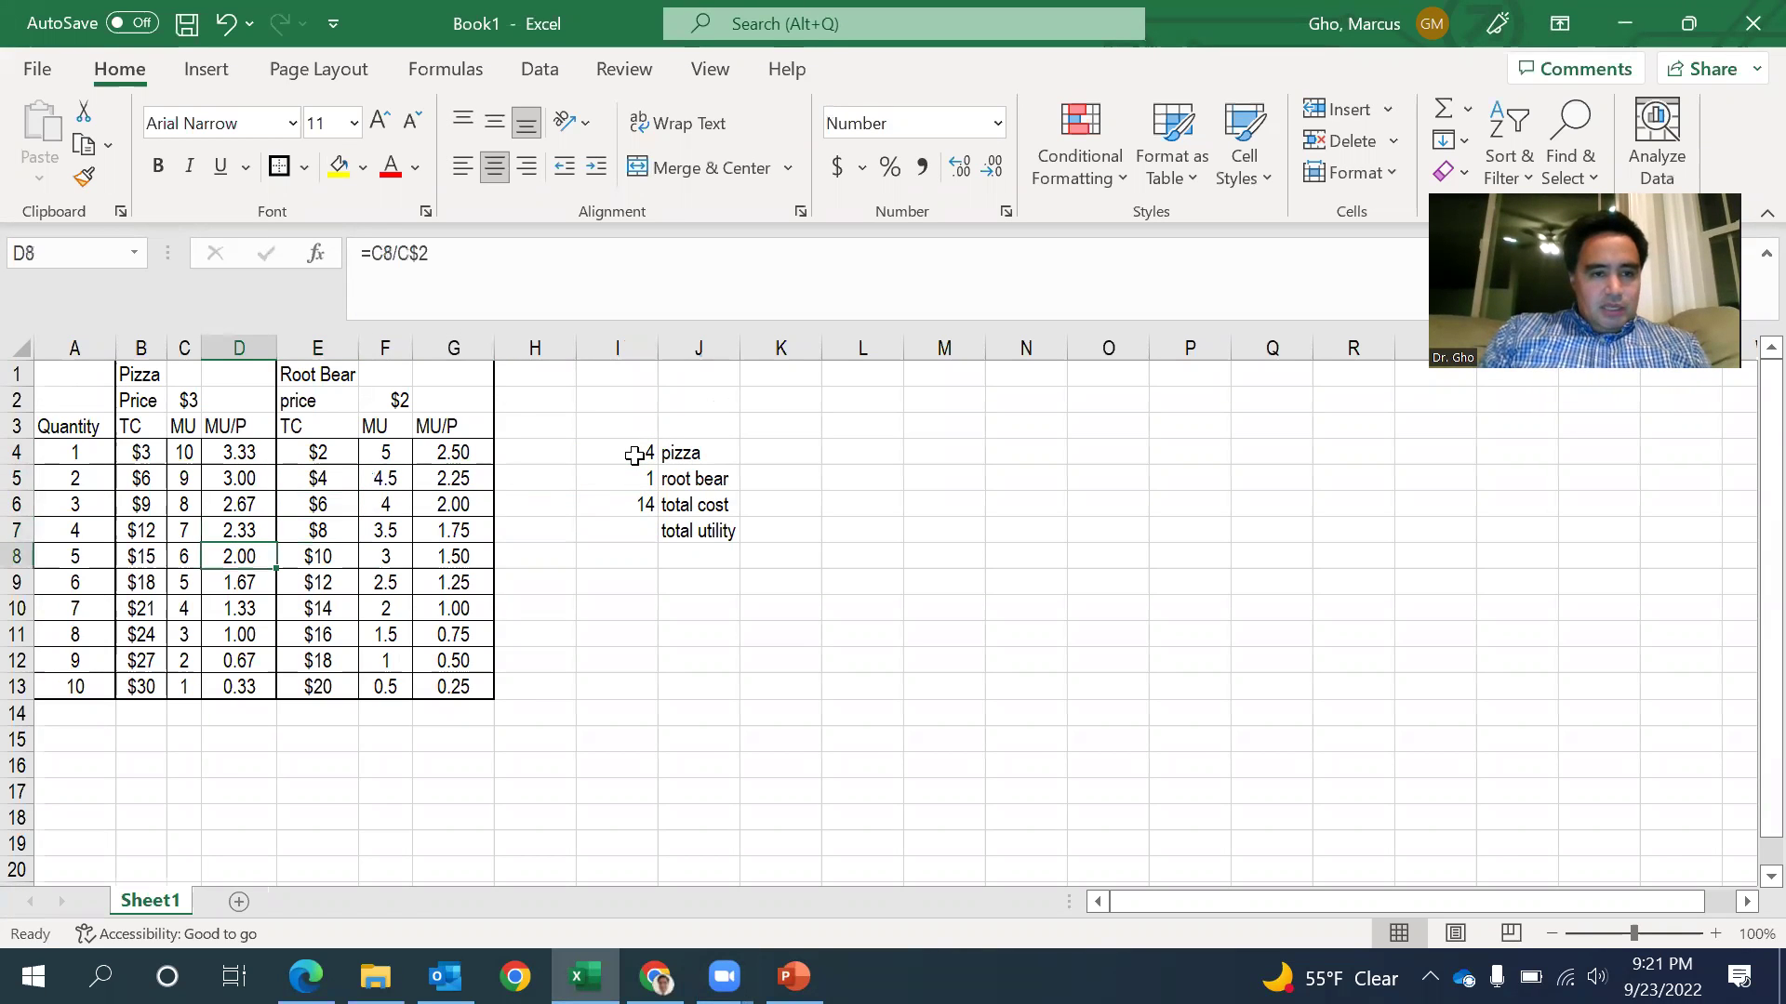
click(465, 477)
click(629, 484)
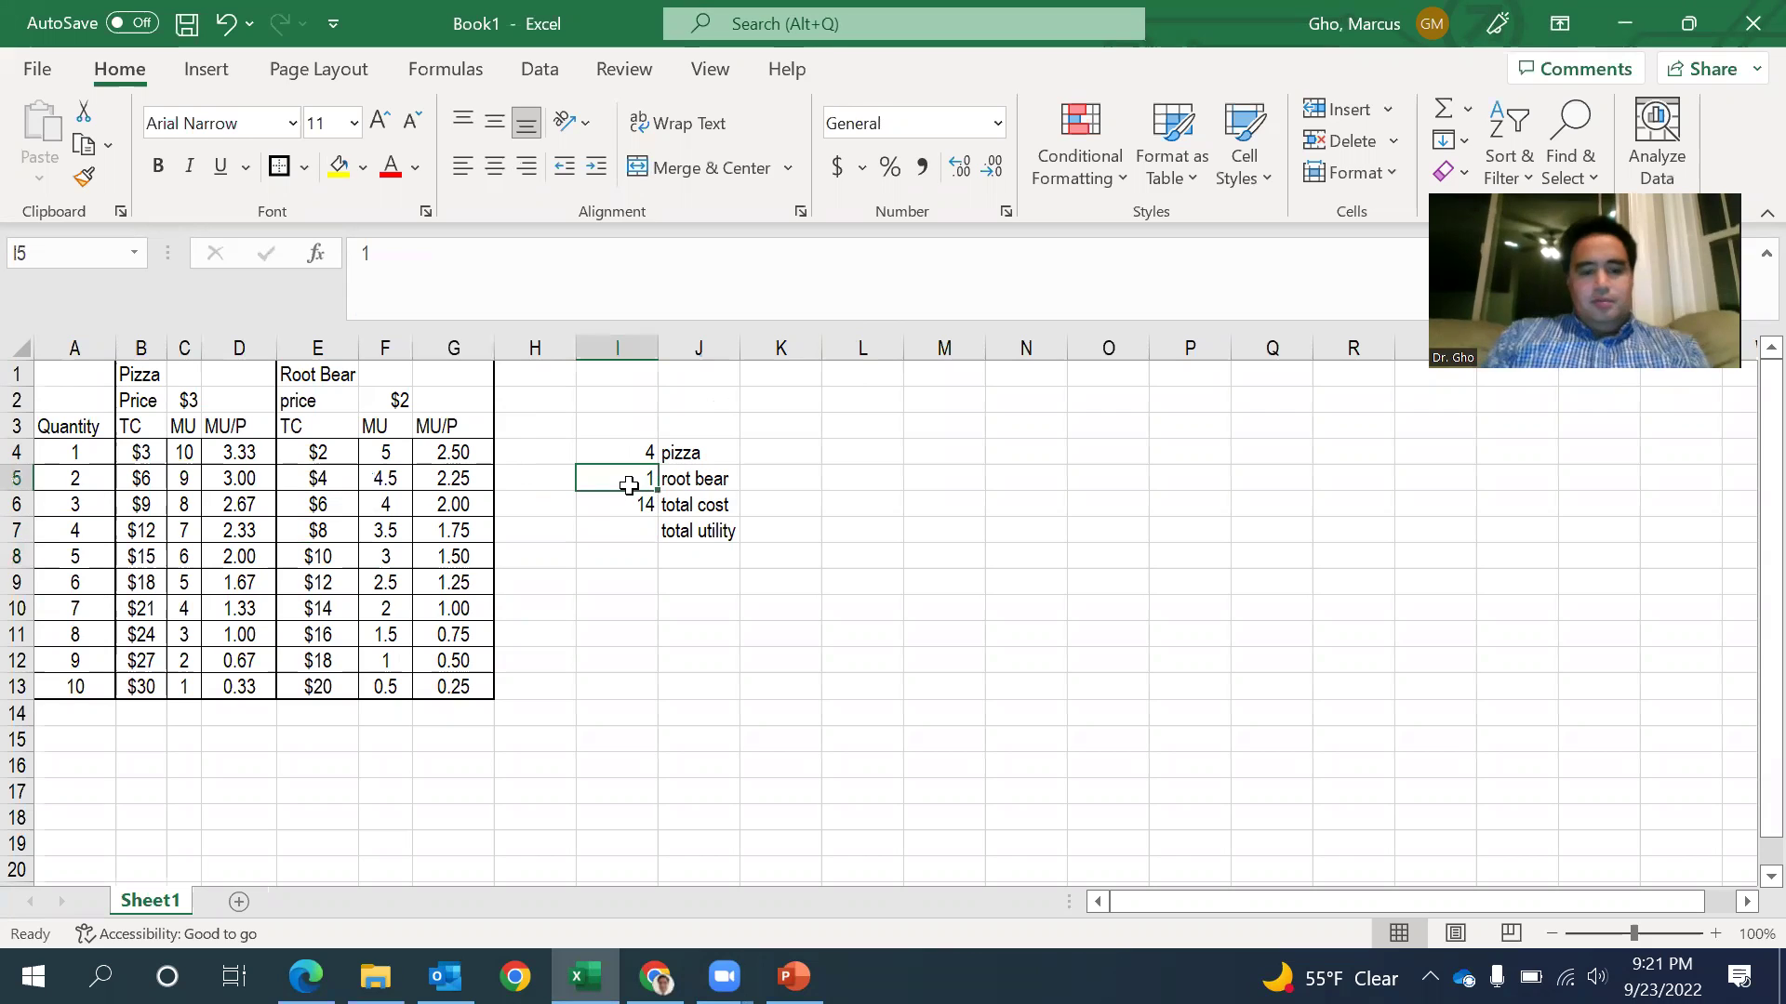
text(2)
key(Return)
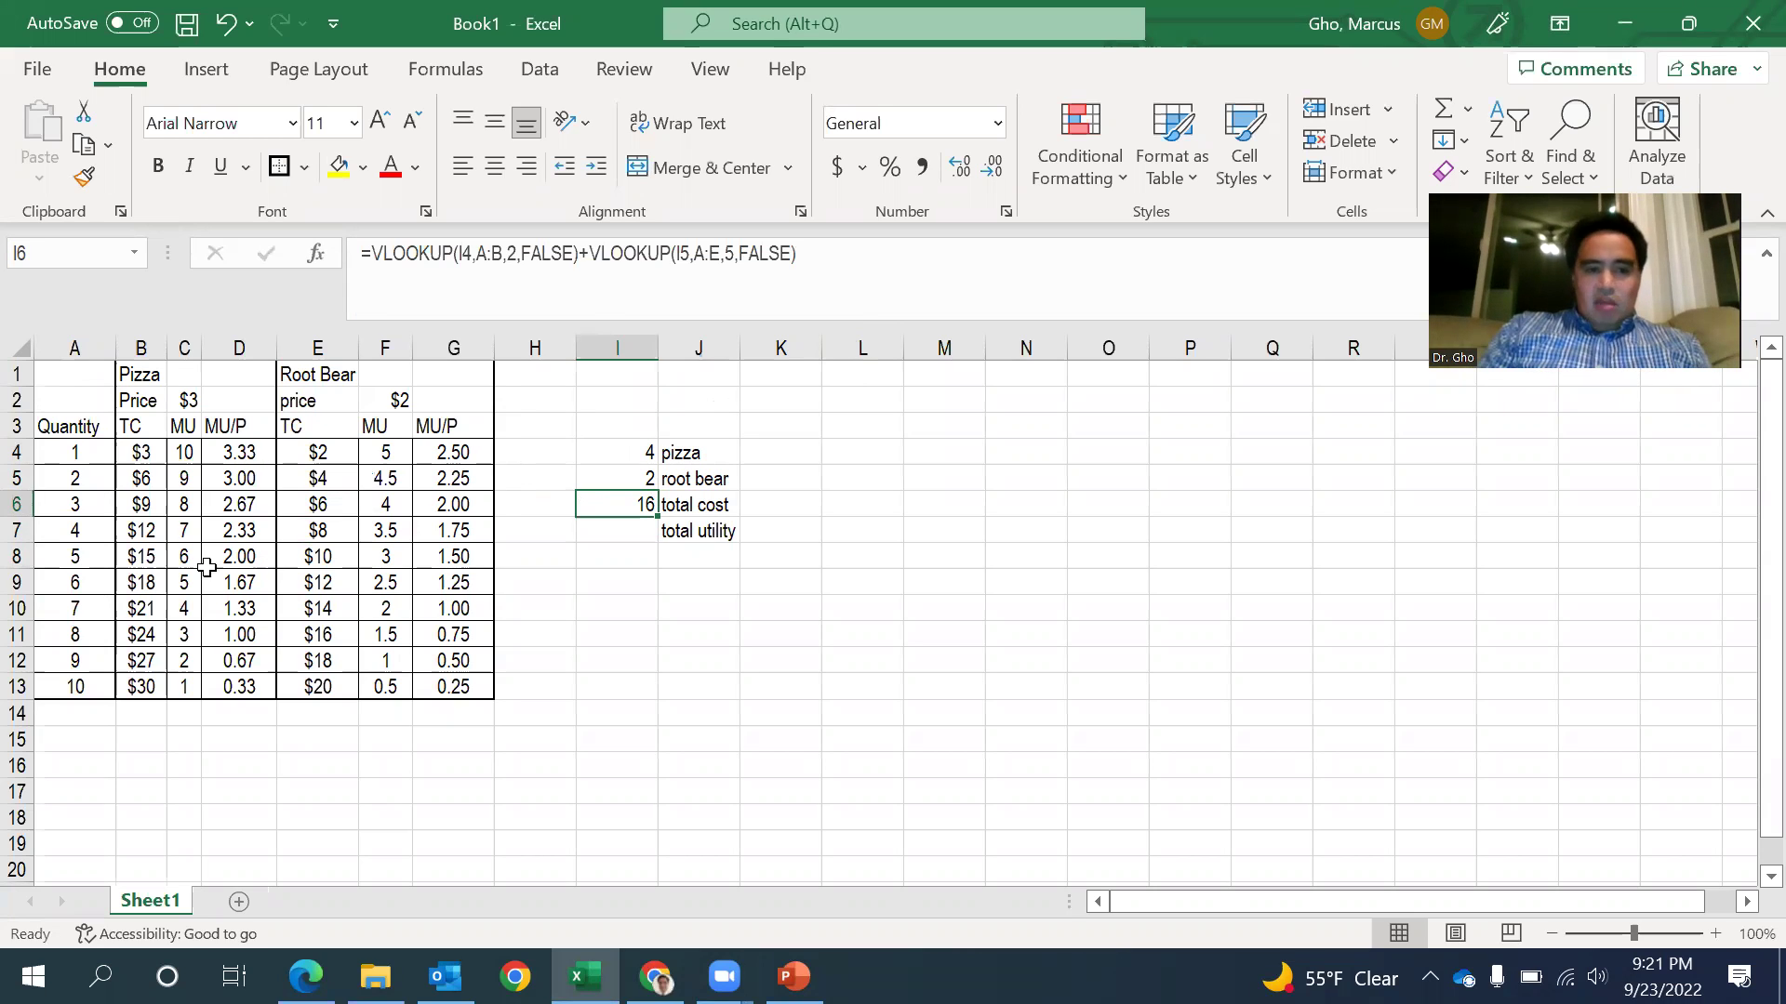
Compare the fifth pizza and third root beer MU/P, then set root bear quantity to 3.
click(246, 558)
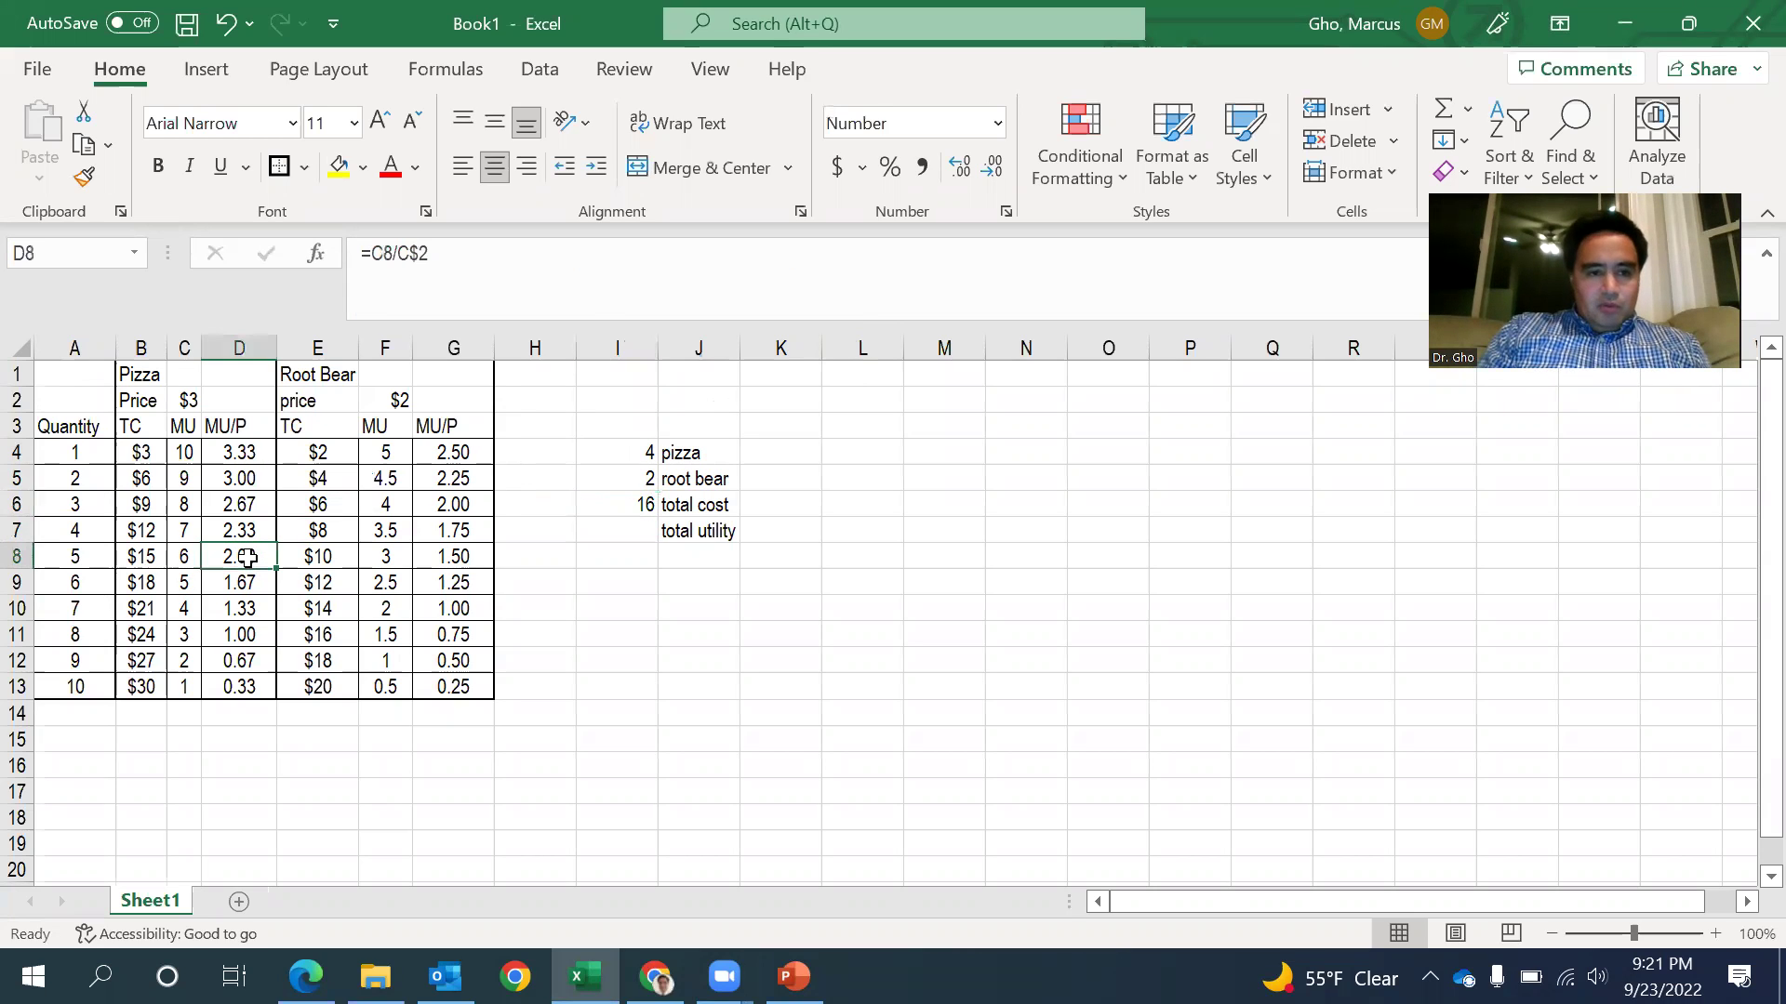
click(465, 507)
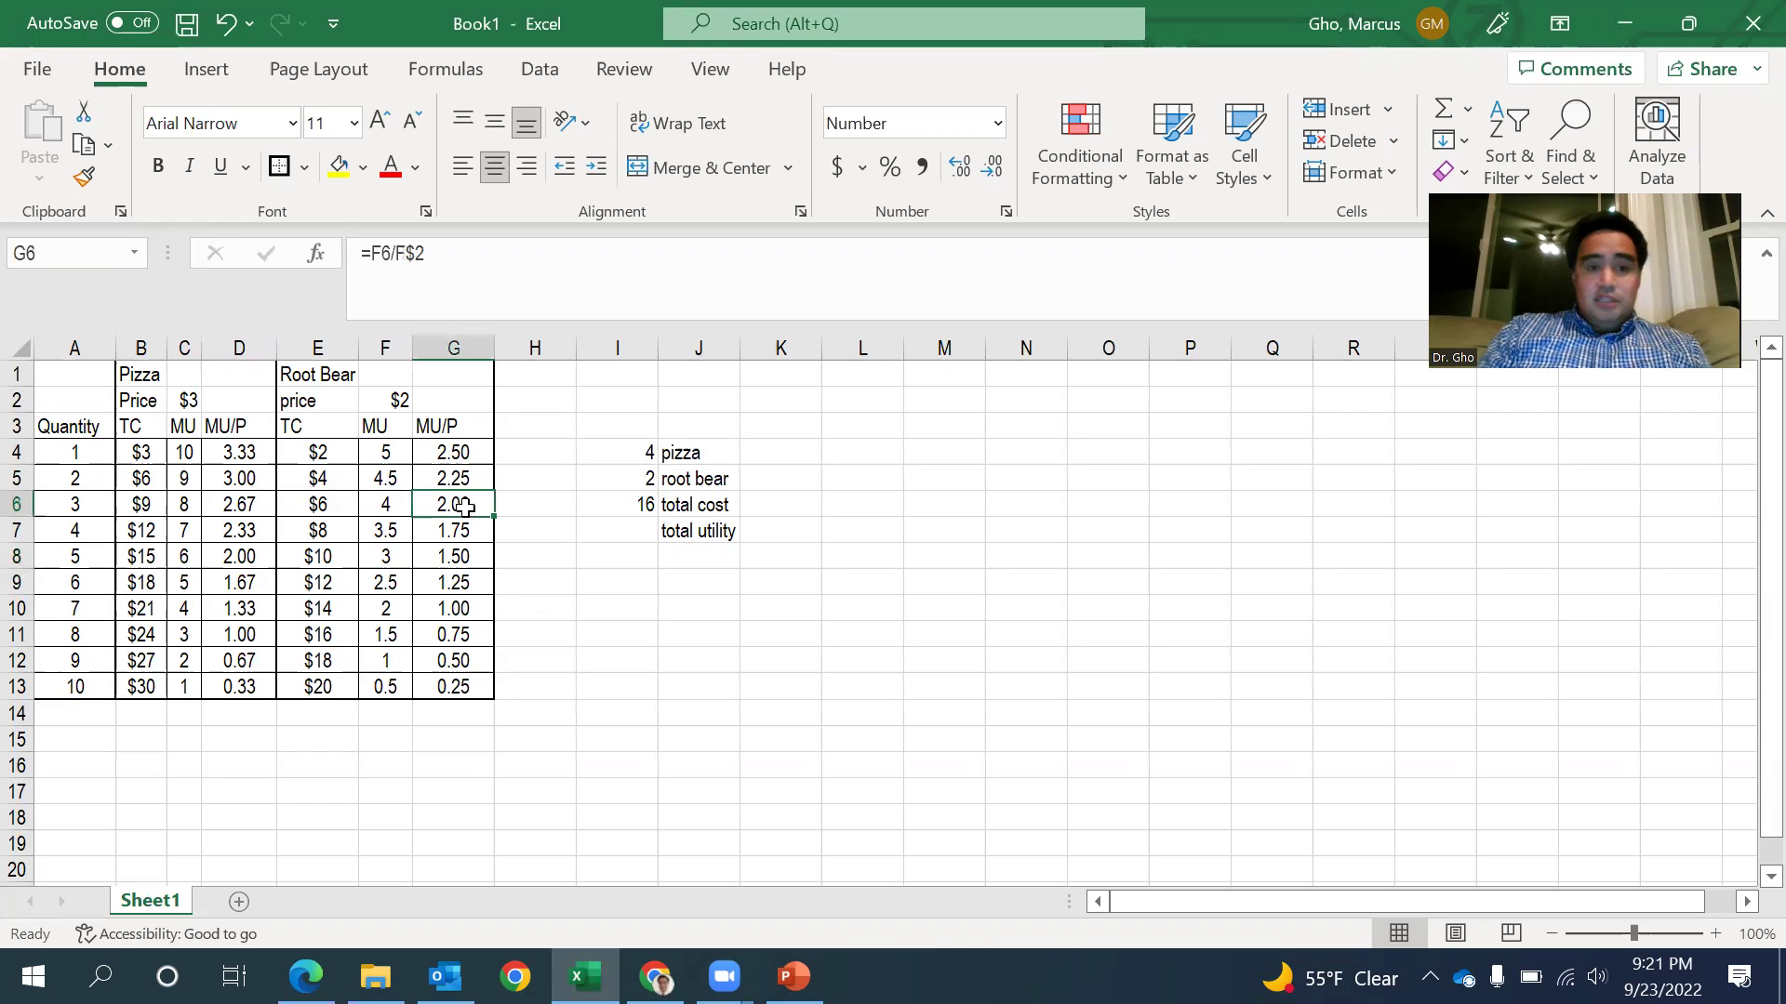
click(234, 558)
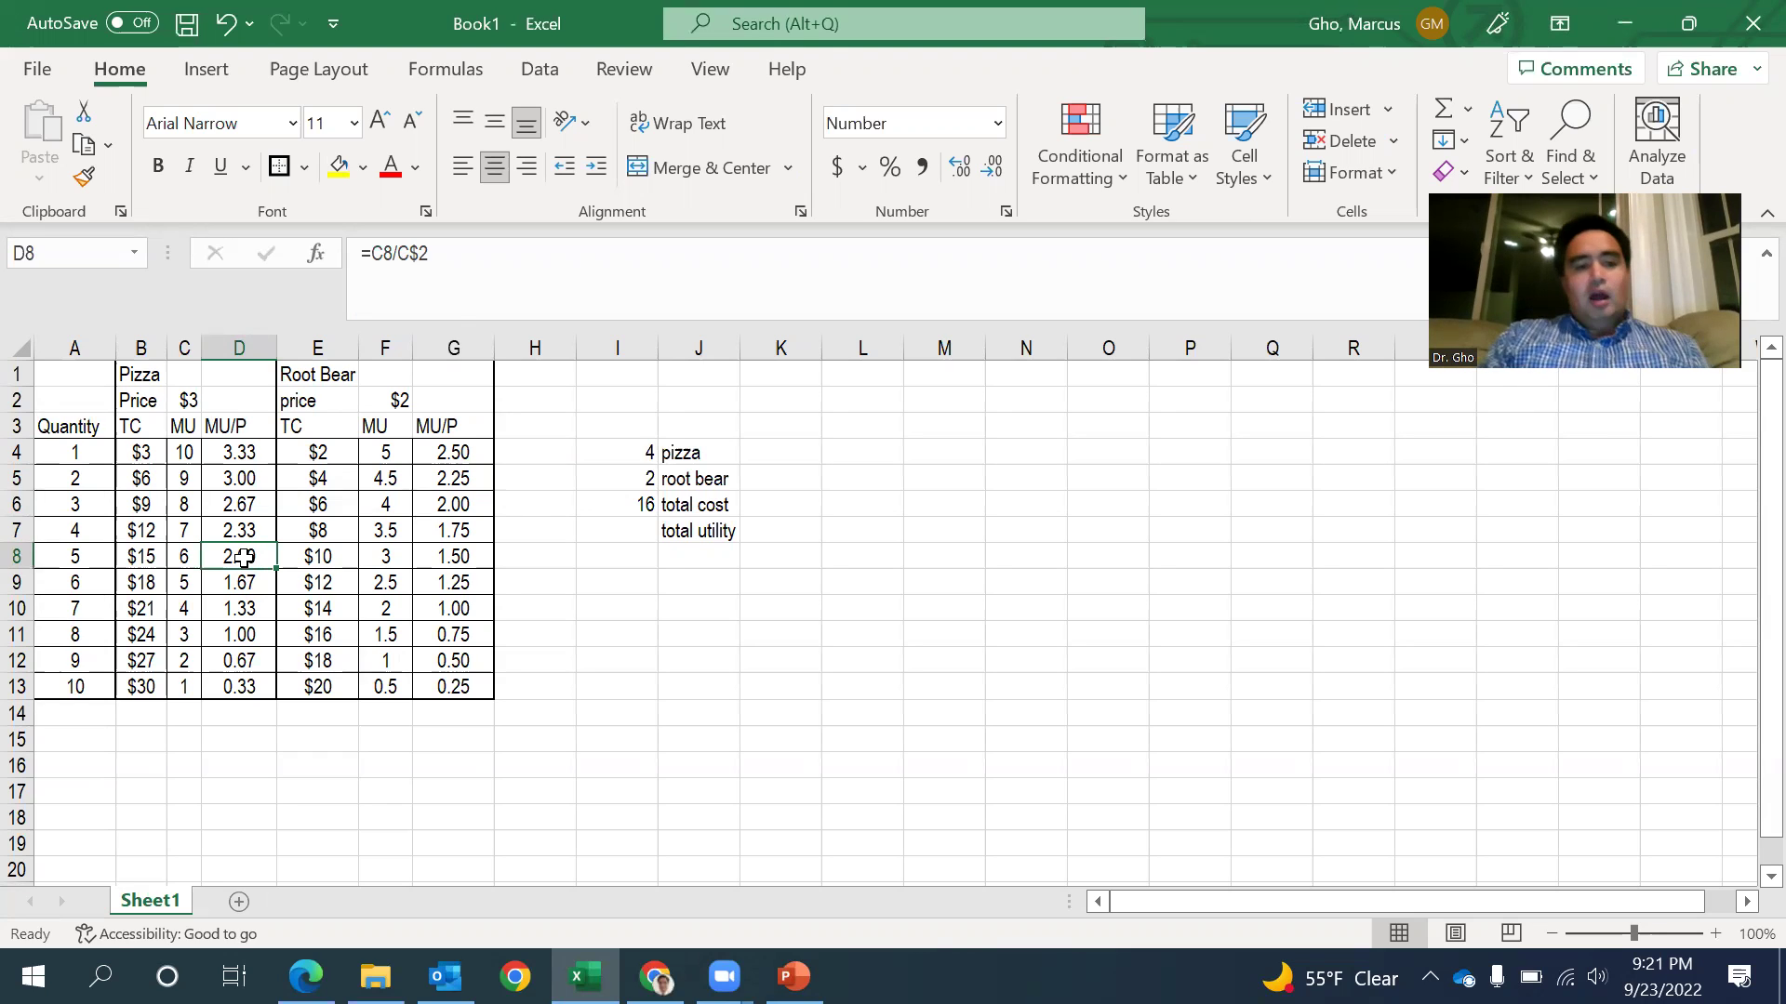
click(628, 483)
text(3)
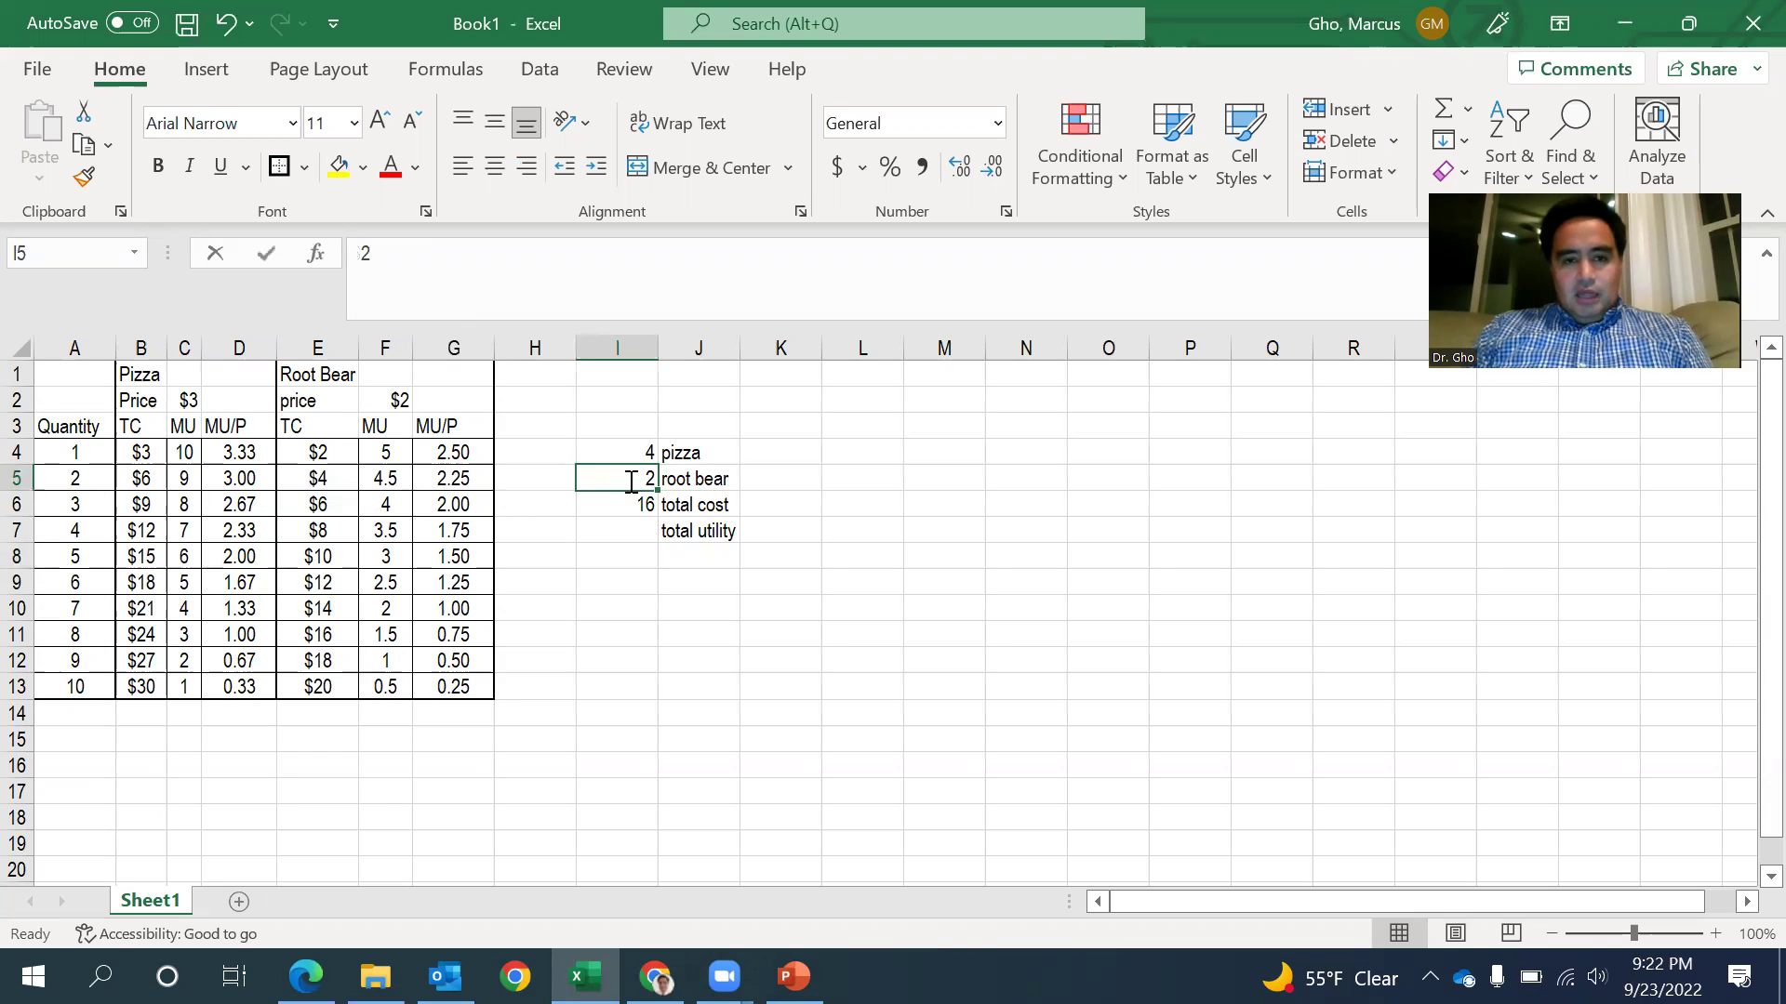
key(Return)
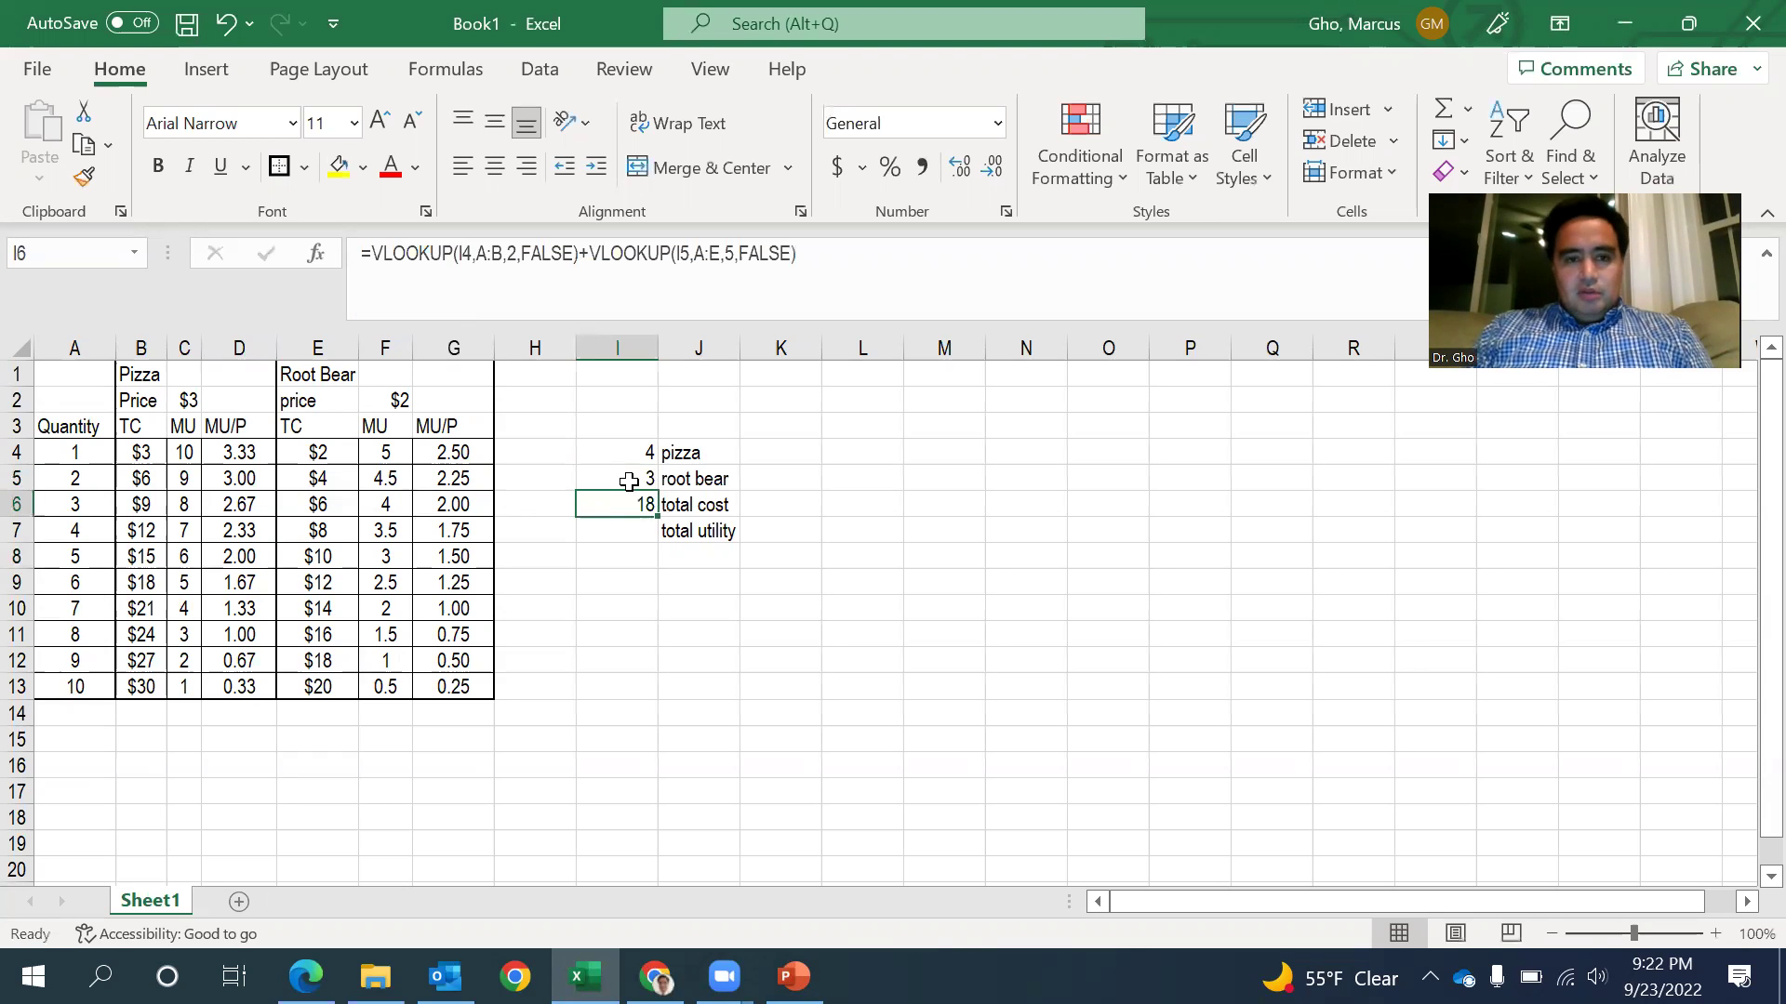
Set the pizza quantity to 5, bringing total cost to 21, and compare the matching MU/P values.
click(456, 505)
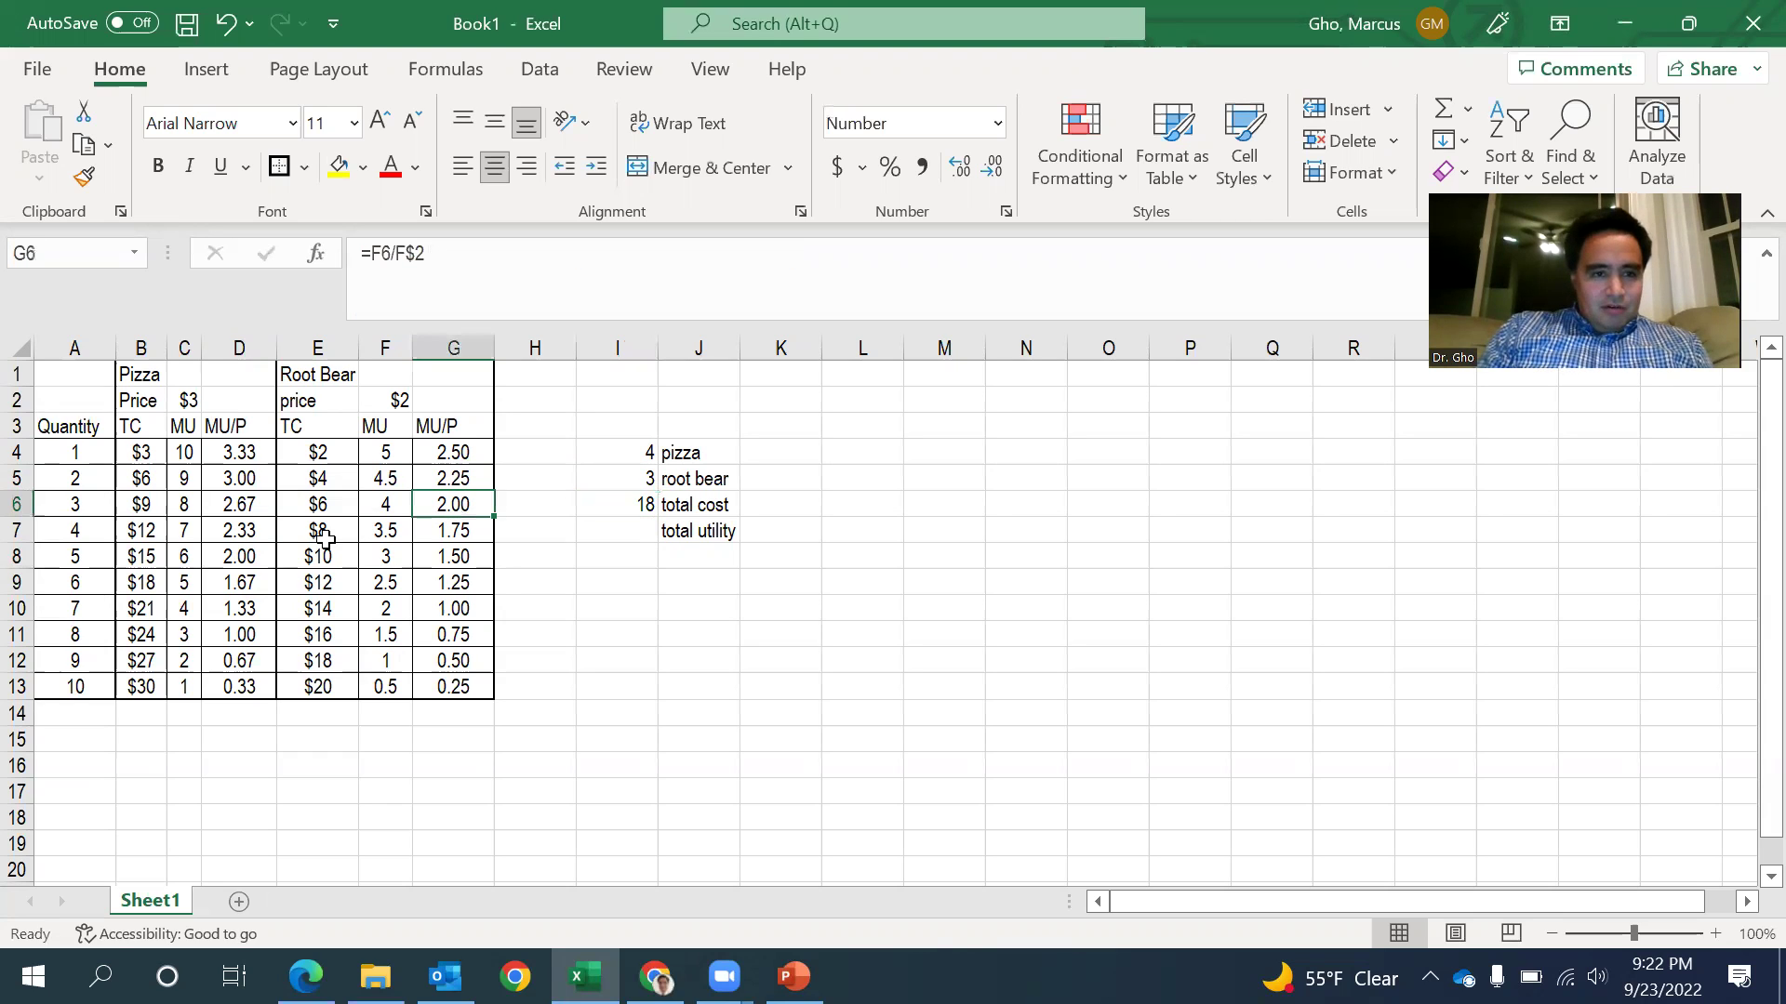
click(625, 453)
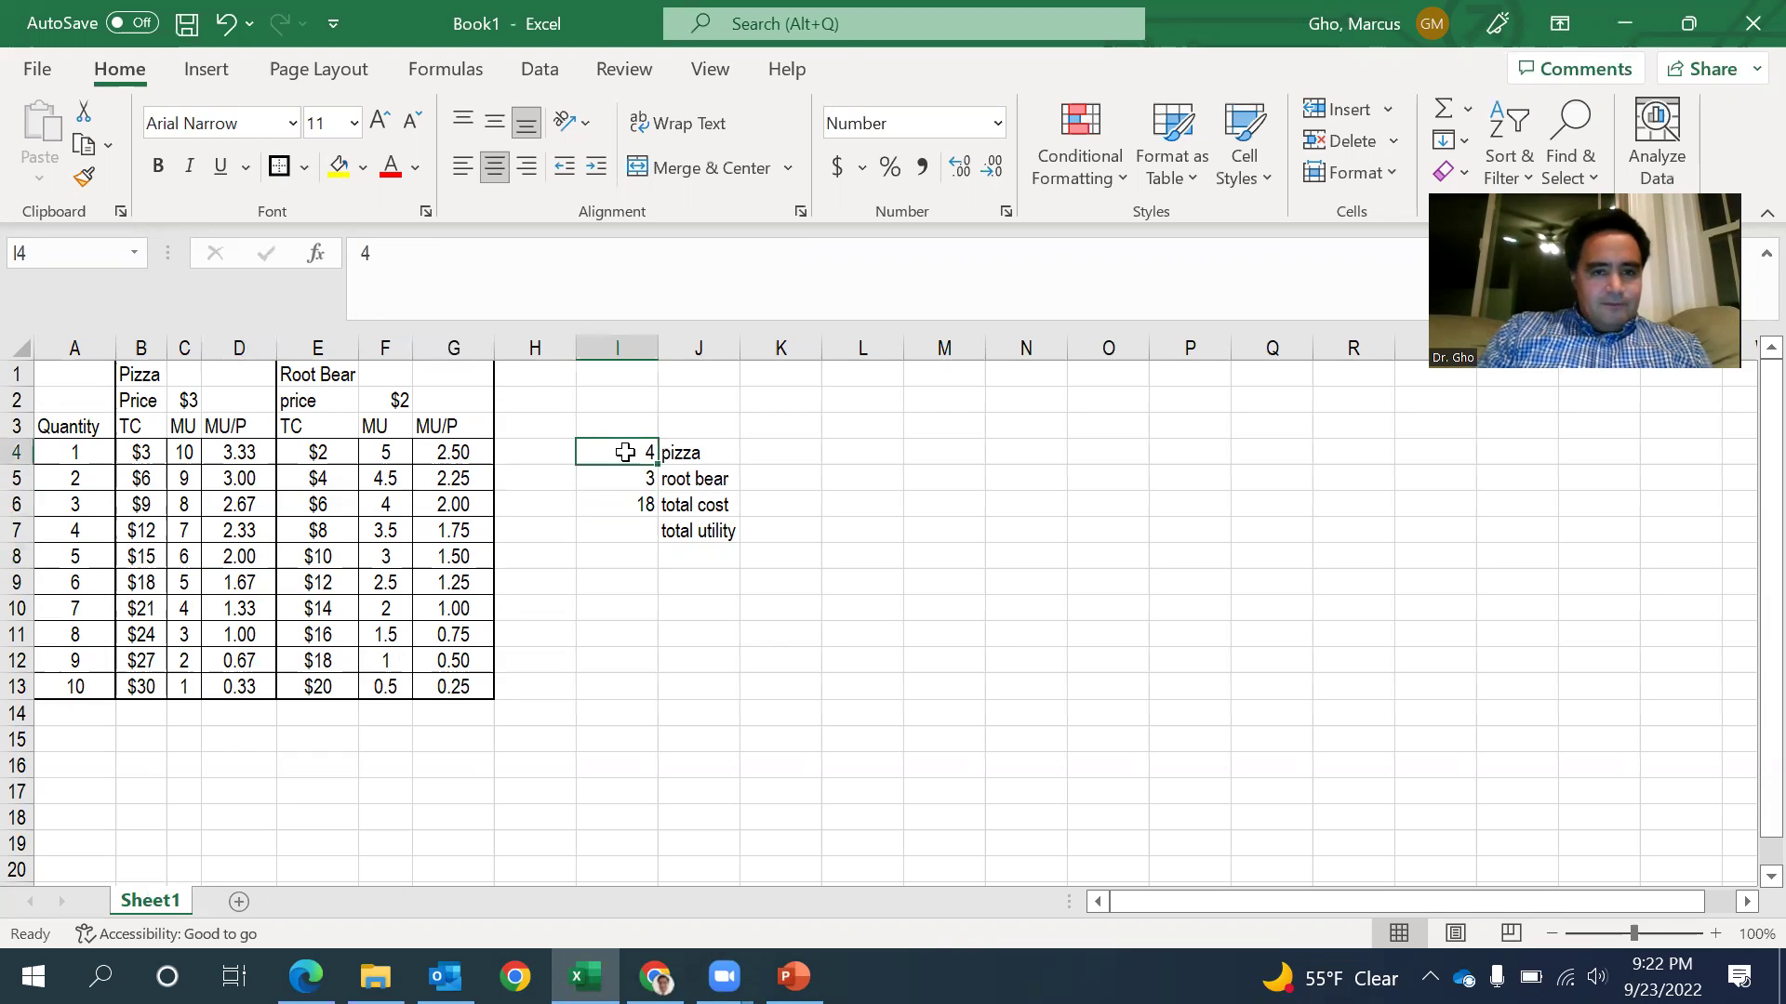
text(5)
key(Return)
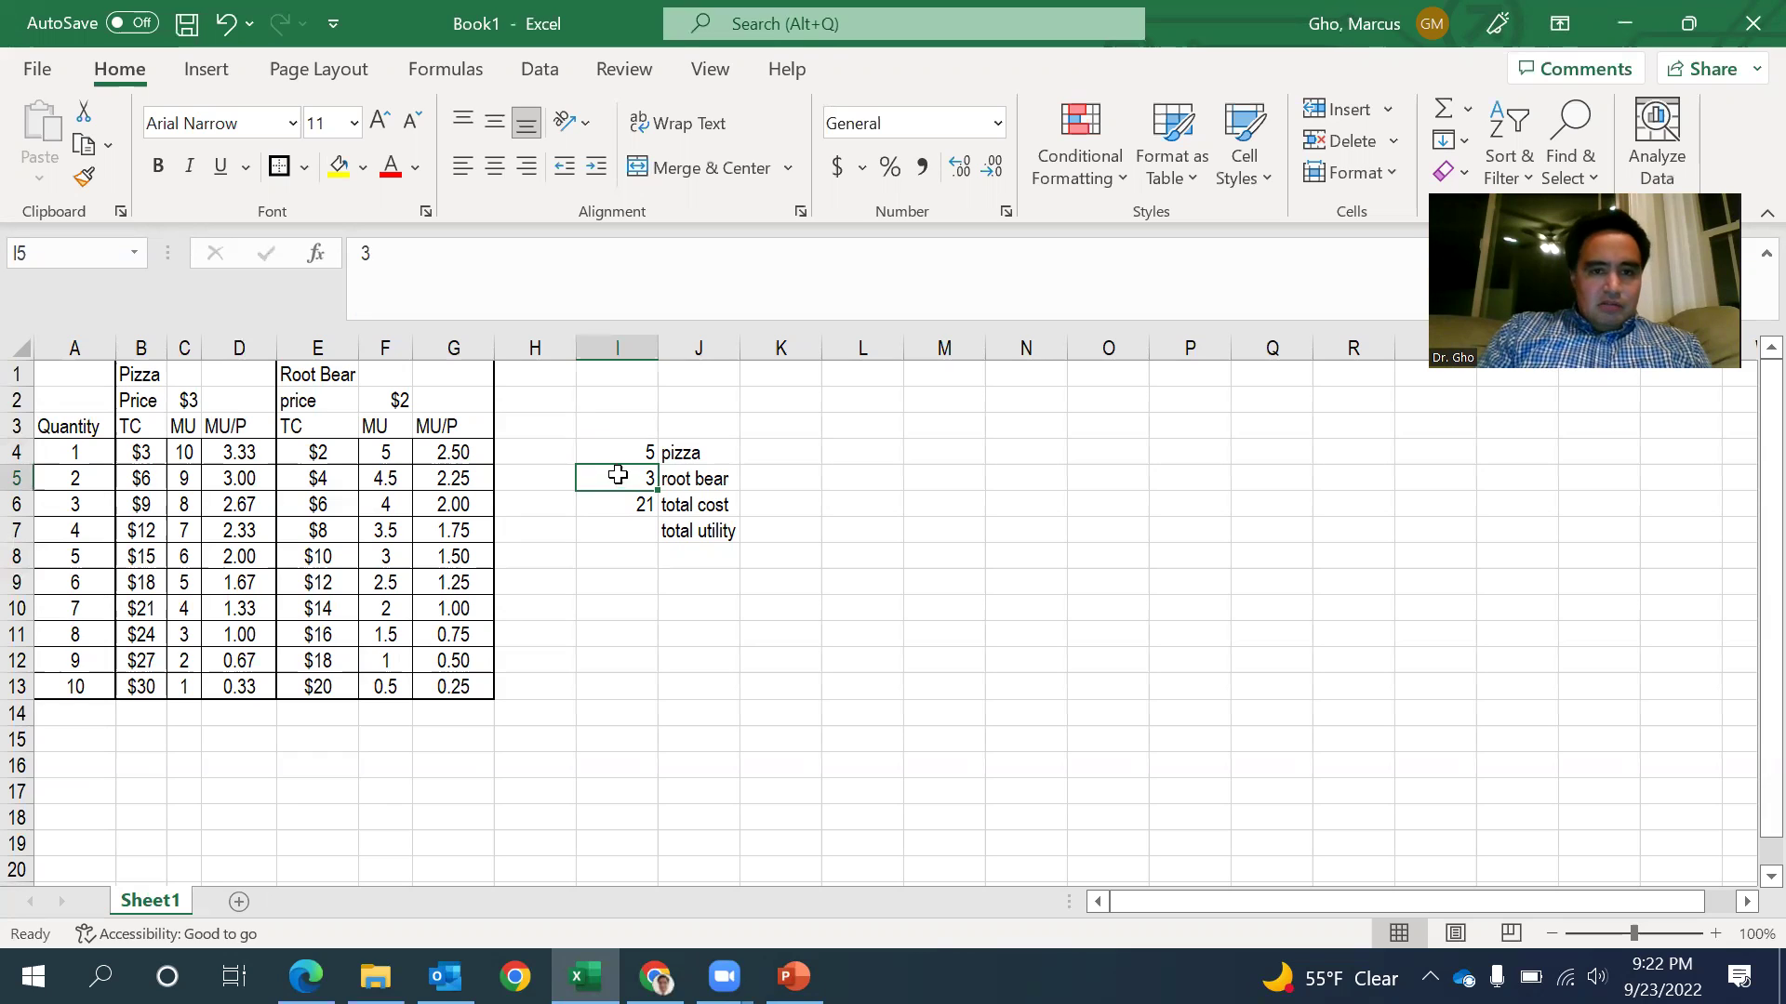
click(437, 504)
click(239, 555)
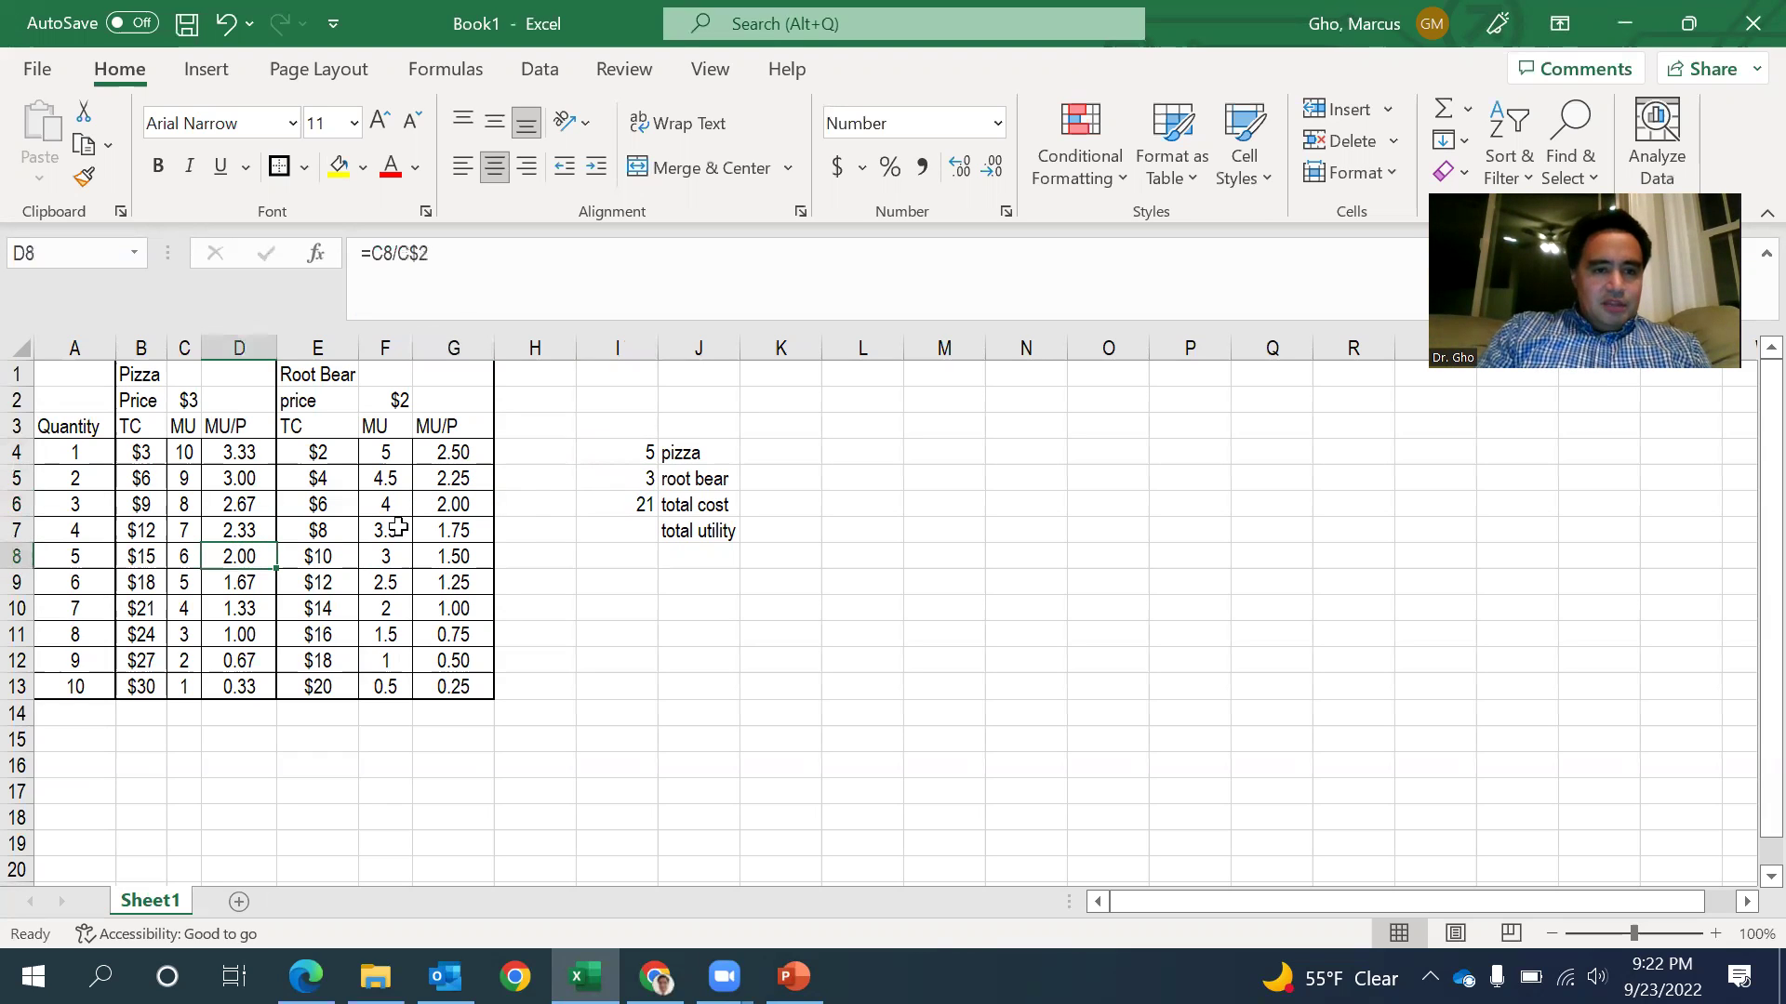
click(446, 504)
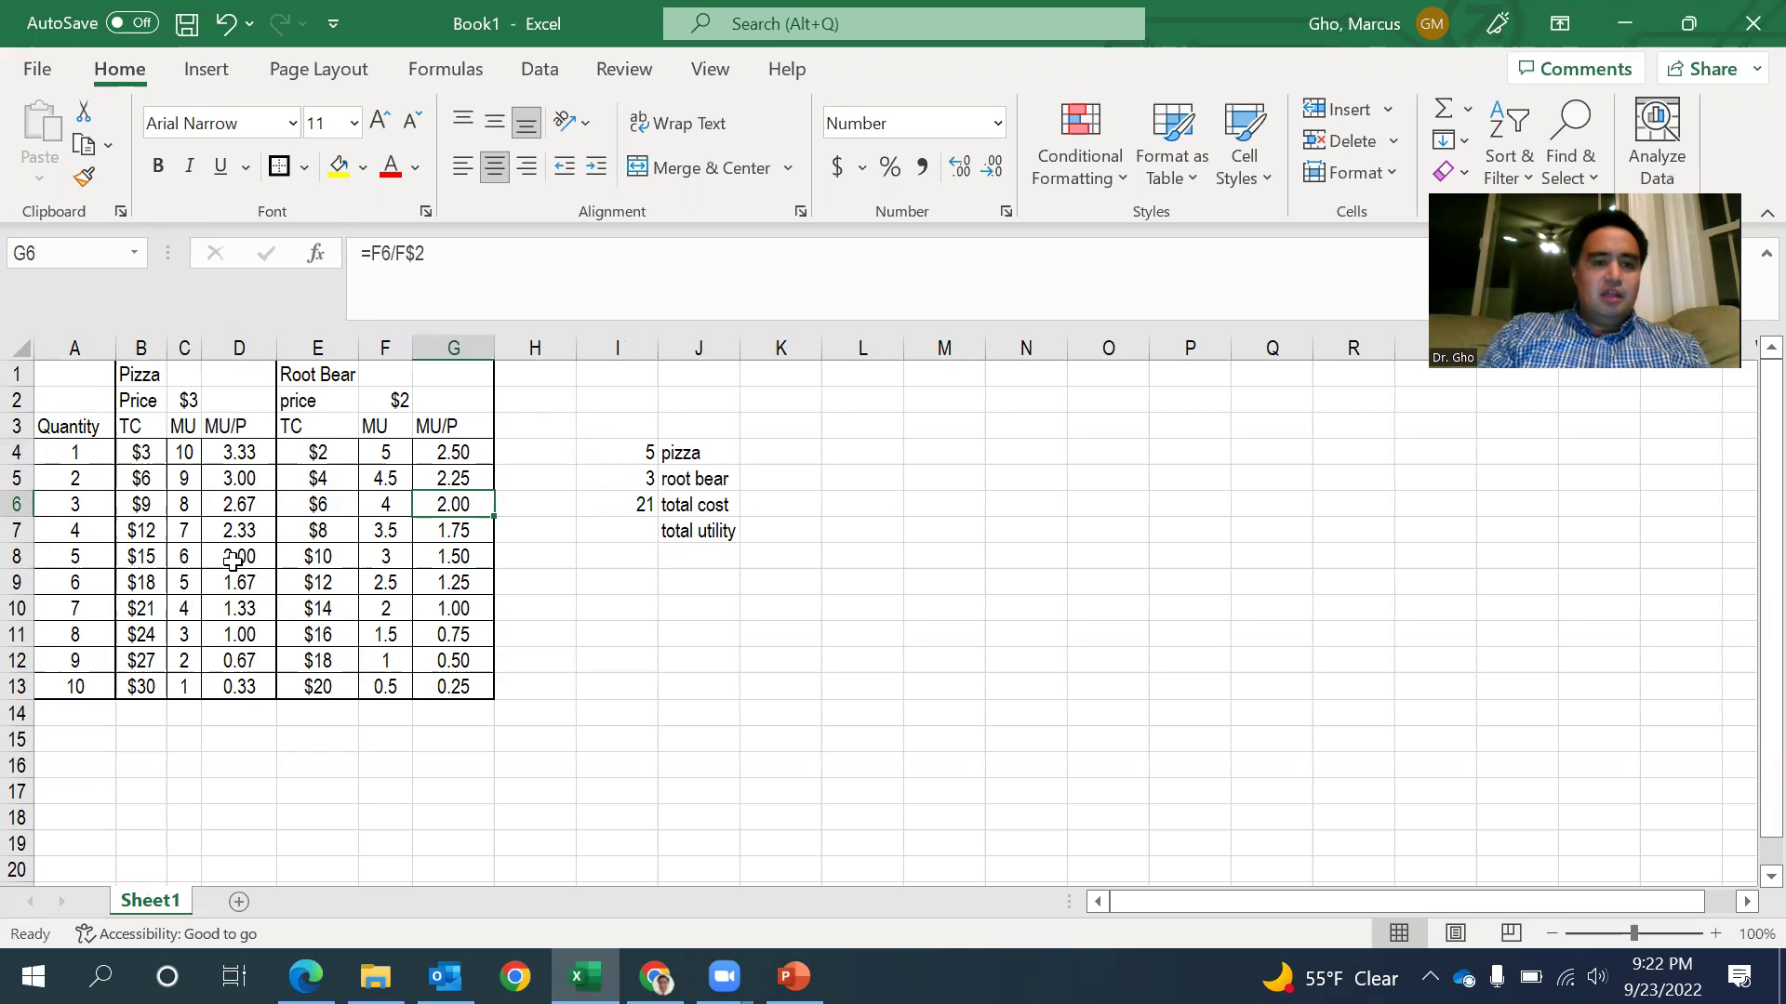
Enter =SUM(C4:C8,F4:F6) in I7 so total utility shows 53.5.
click(612, 532)
text(=)
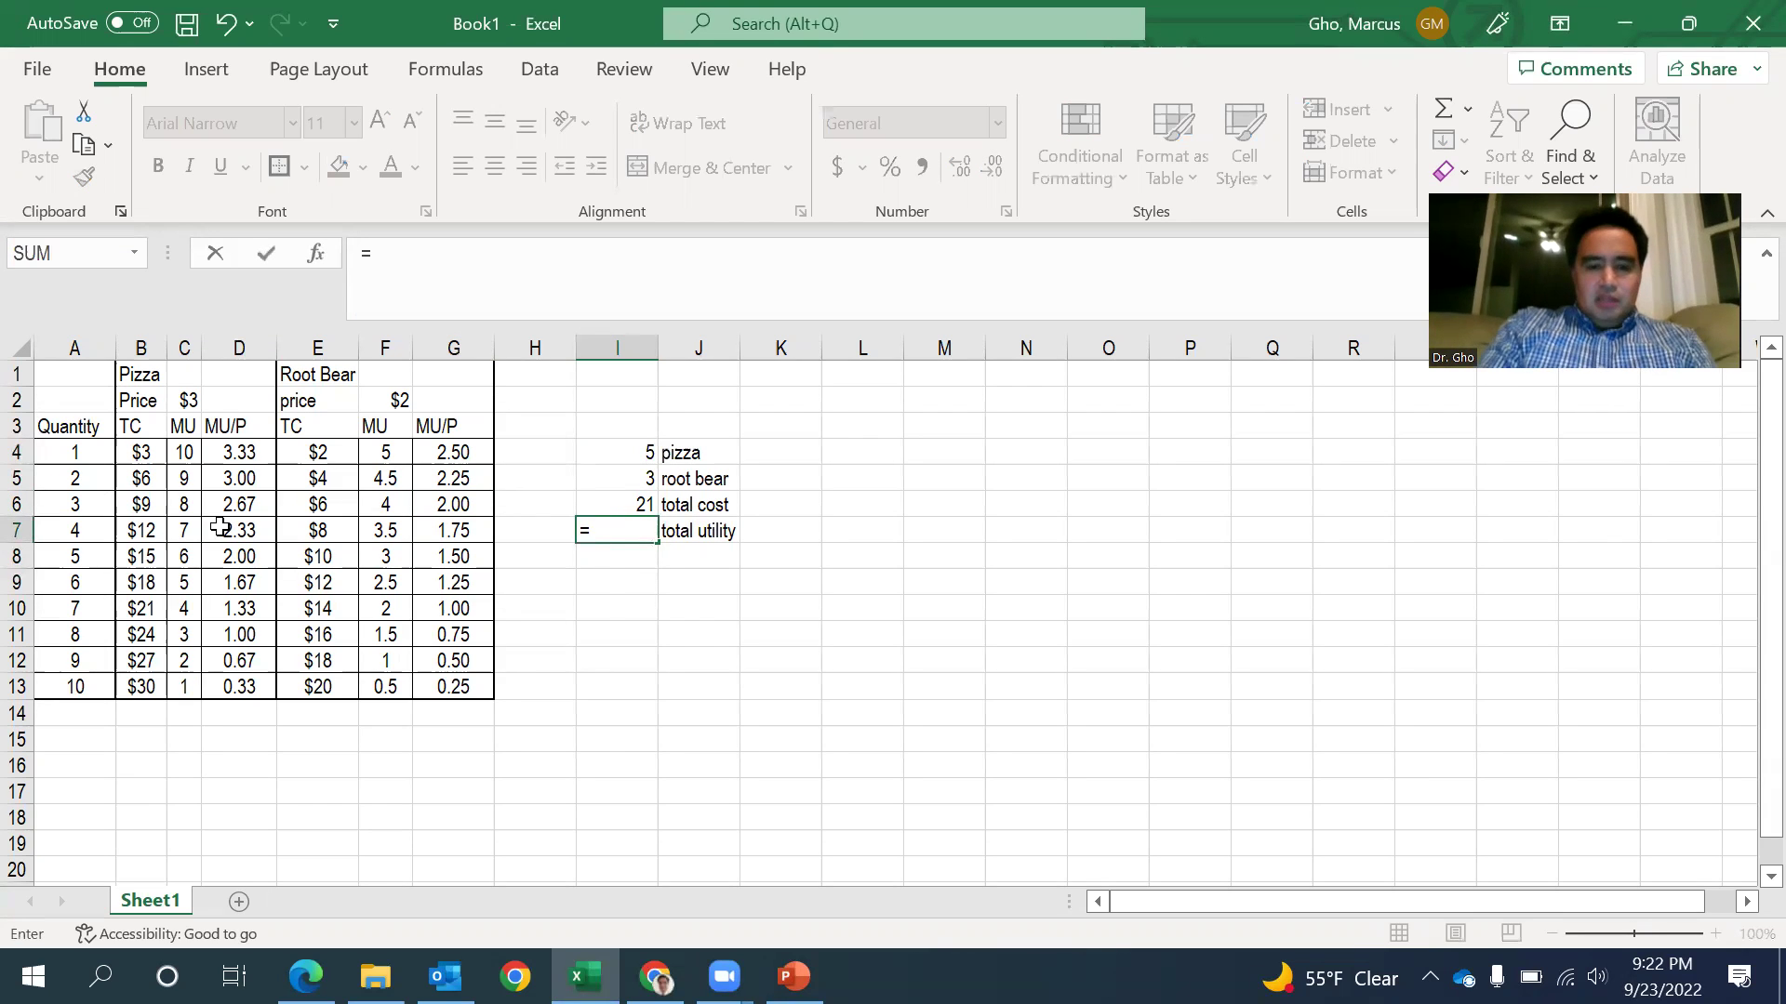
text(sum()
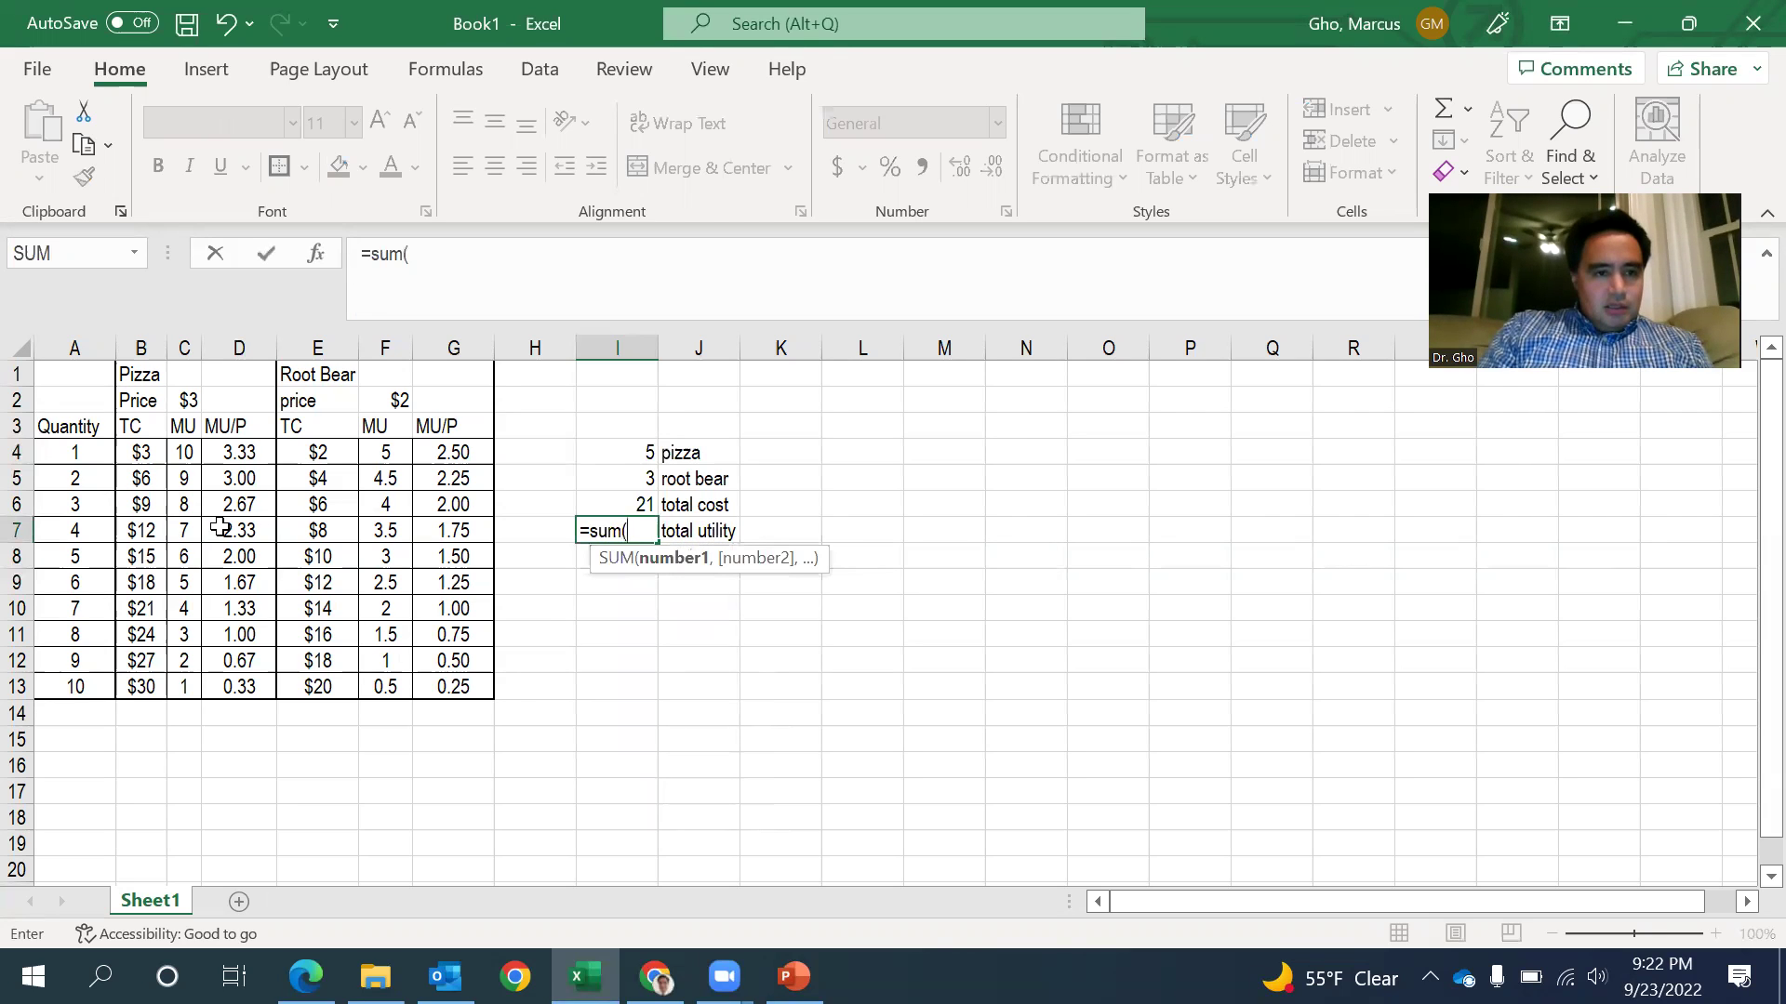
drag(184, 558, 188, 454)
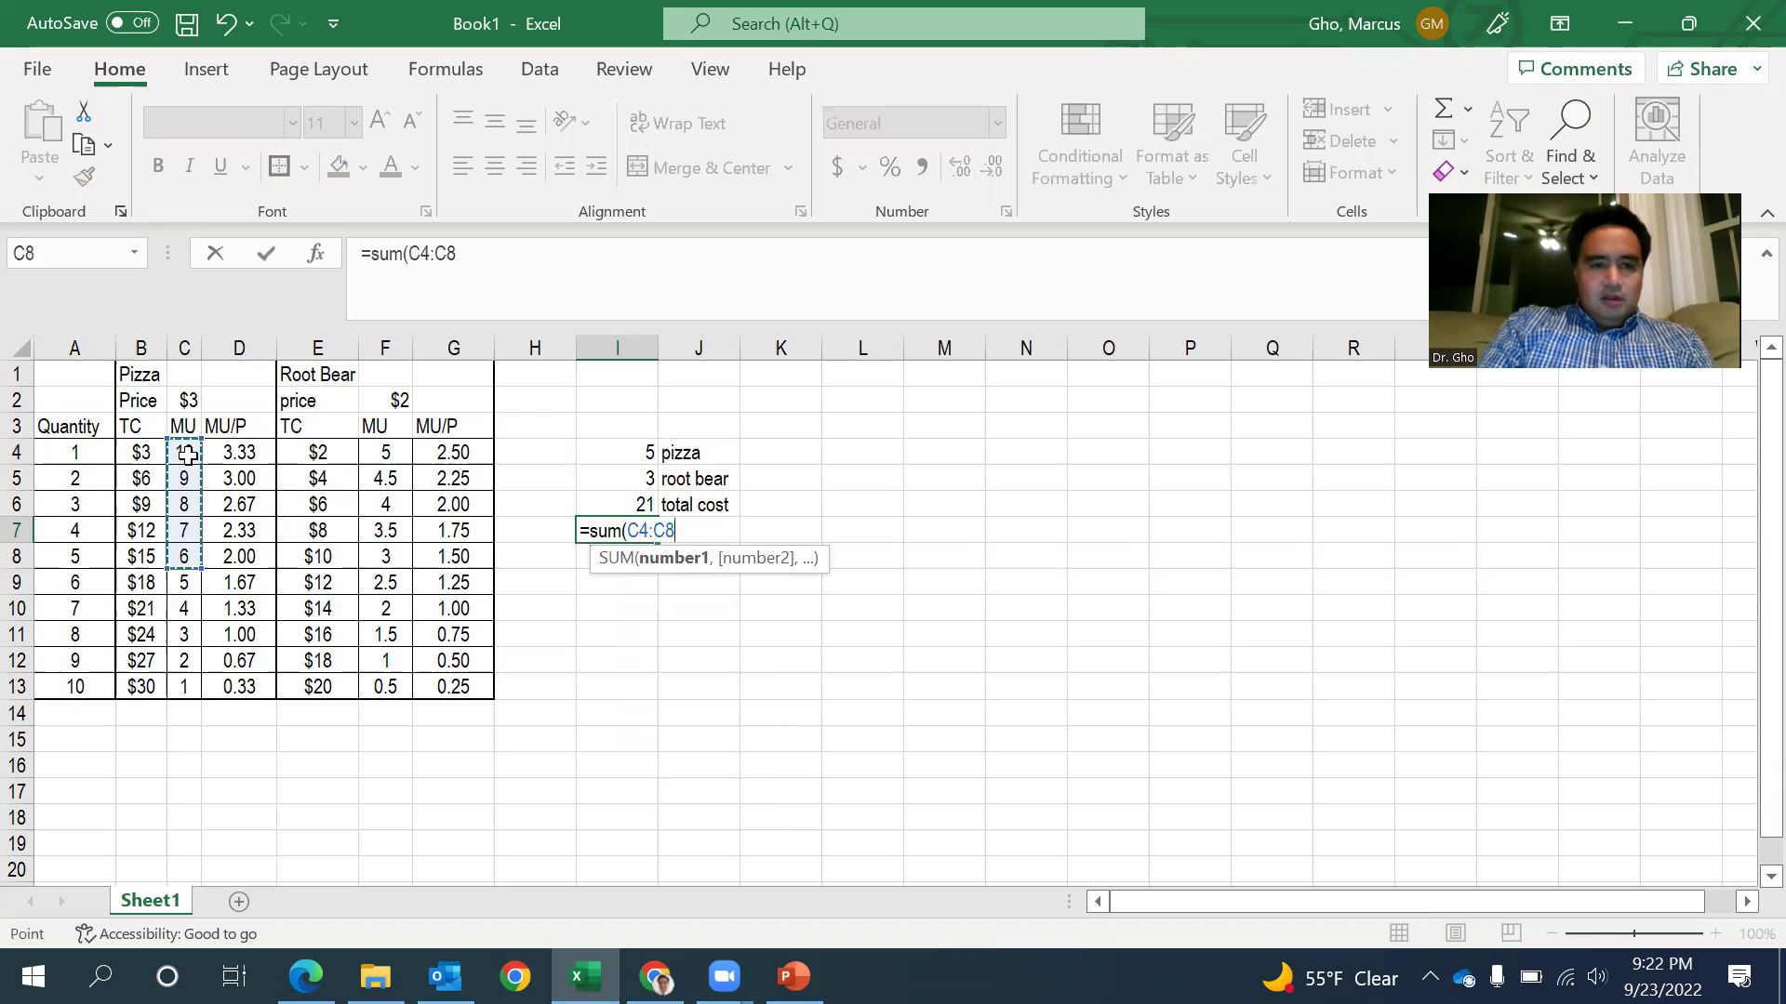
text(,)
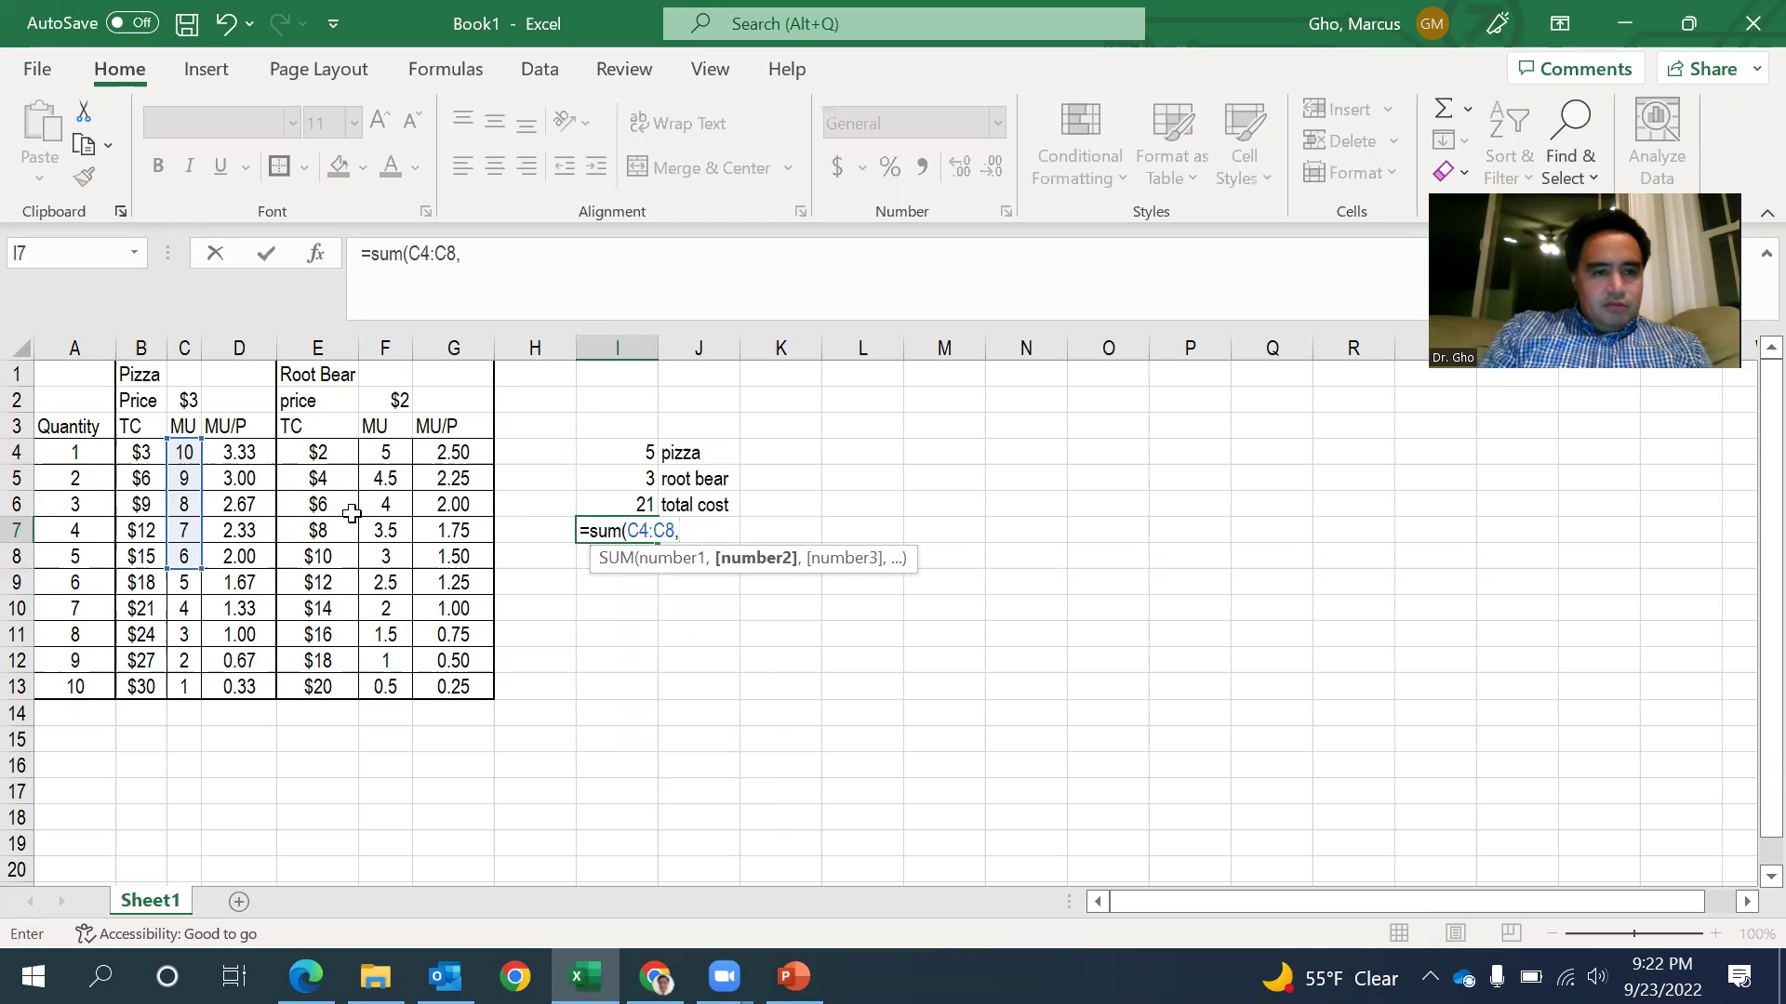
drag(385, 507, 387, 453)
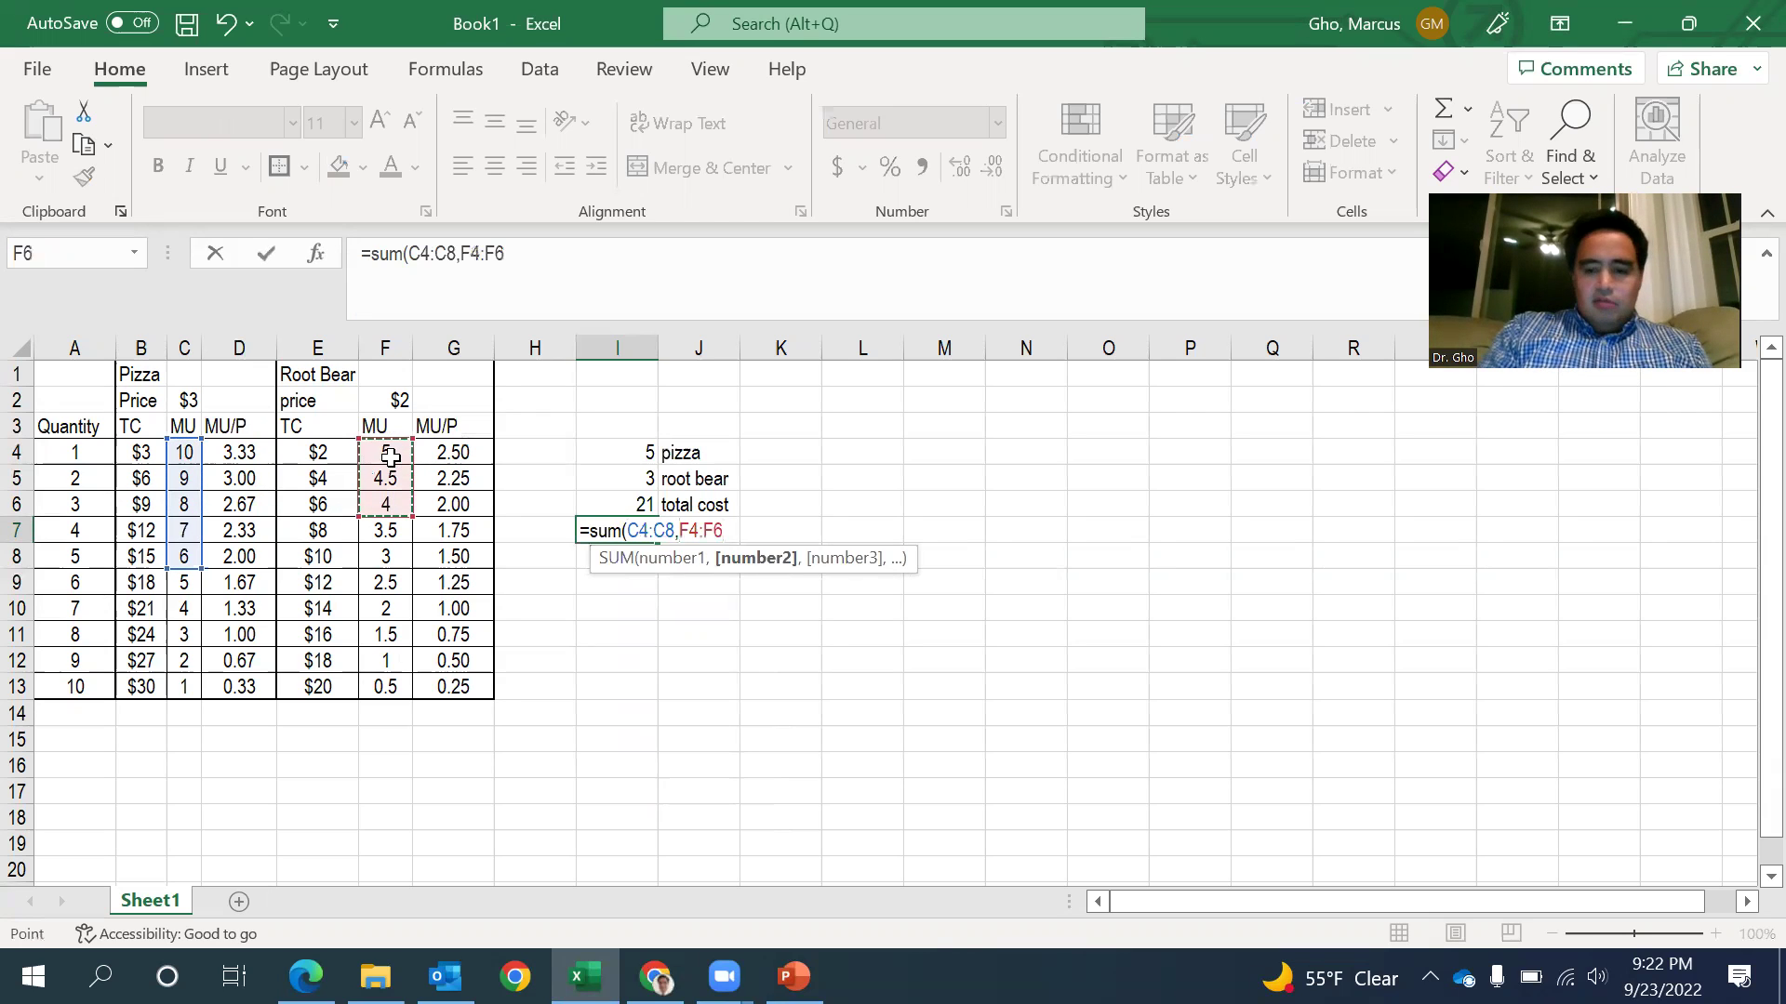
key(Return)
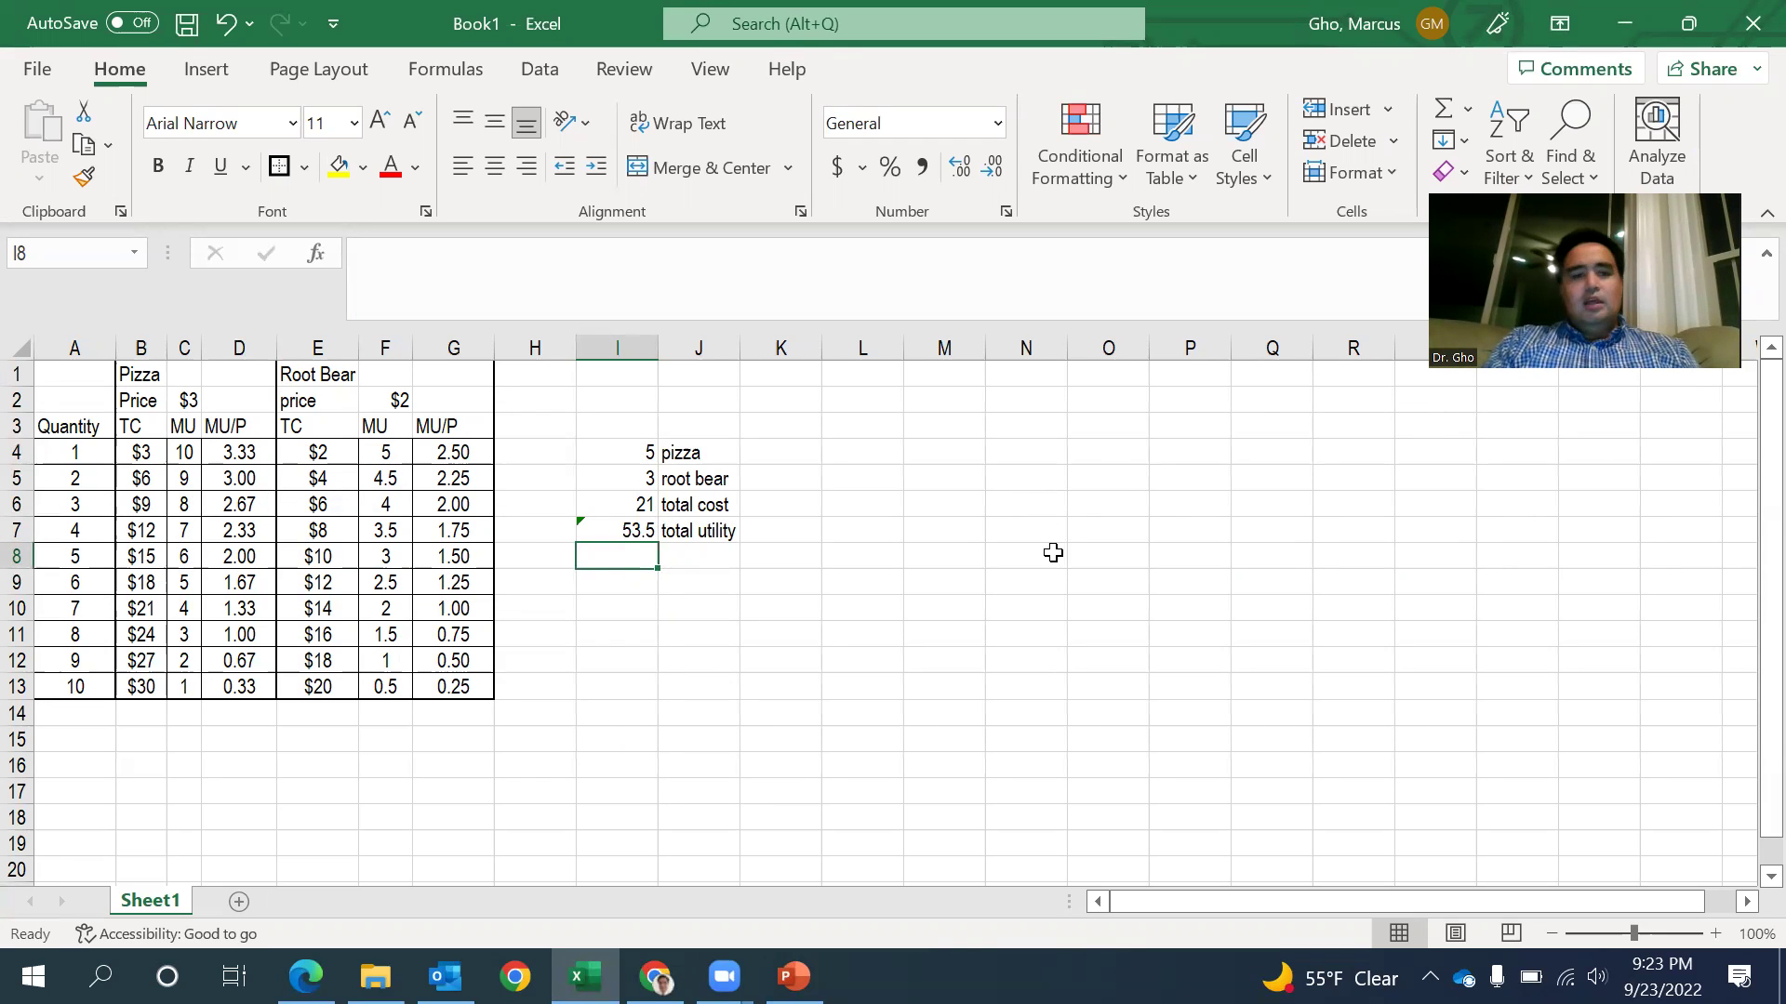
Fill the pizza MU/P cells 3.33, 3.00 and 2.67 yellow.
click(239, 452)
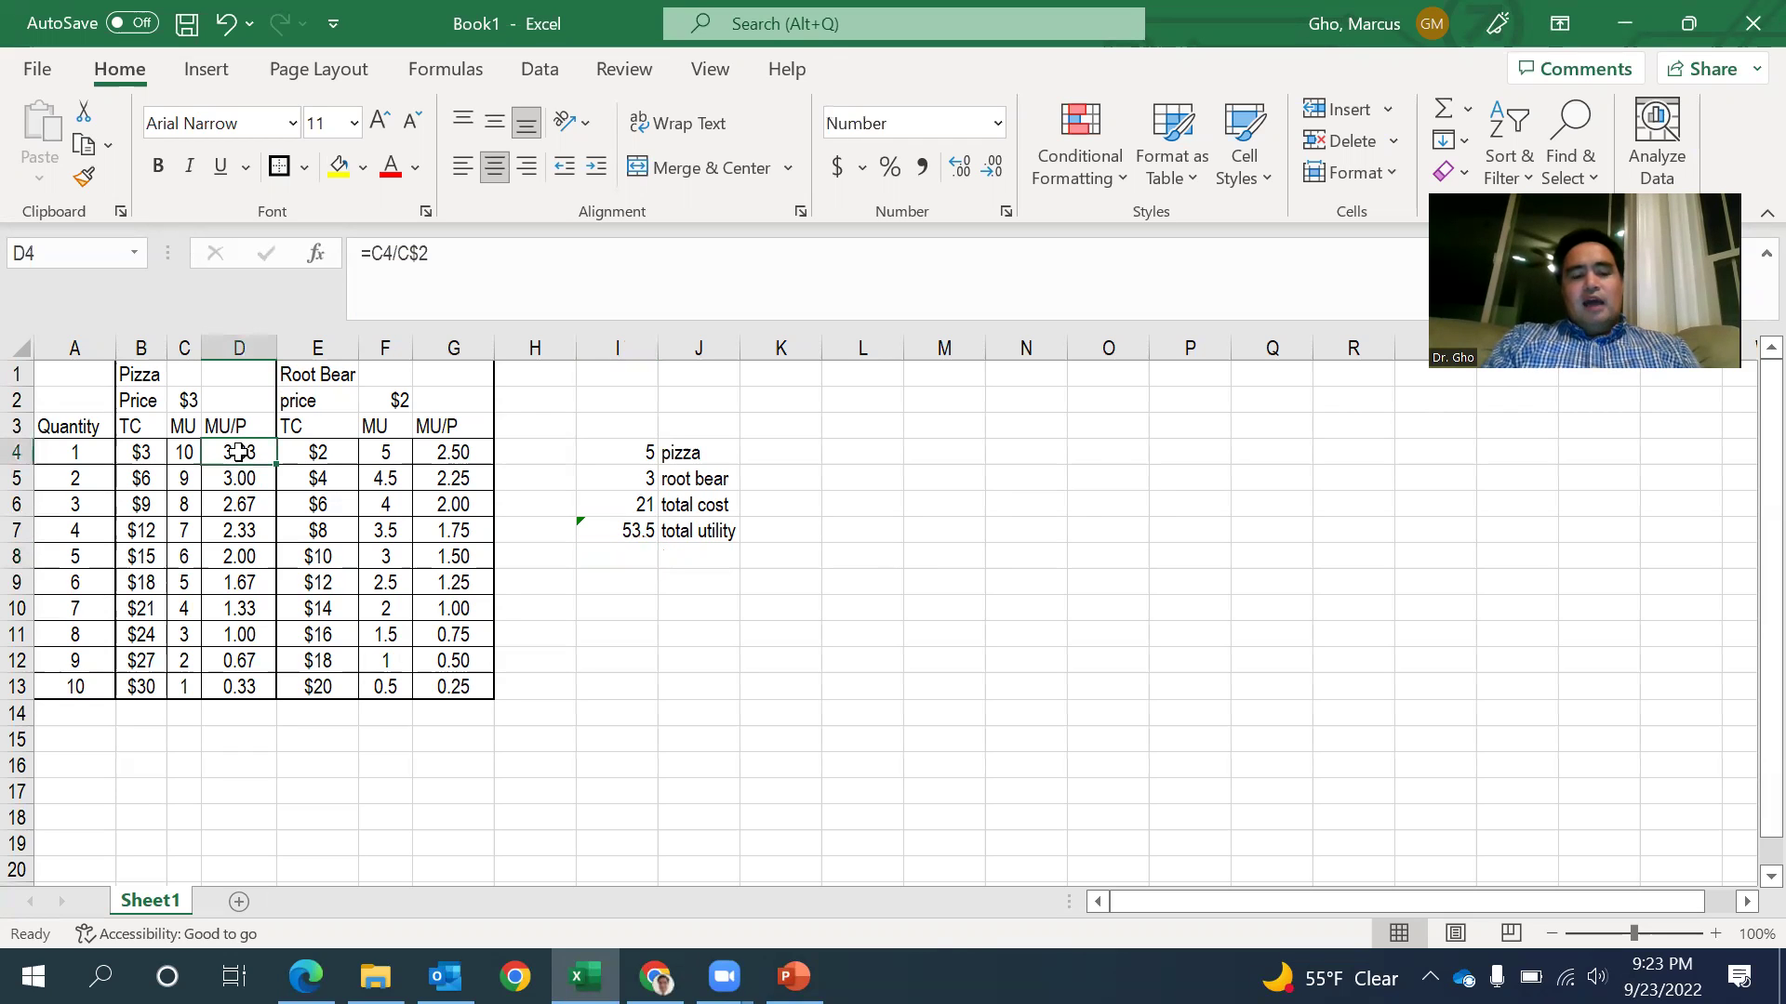
click(339, 184)
click(233, 474)
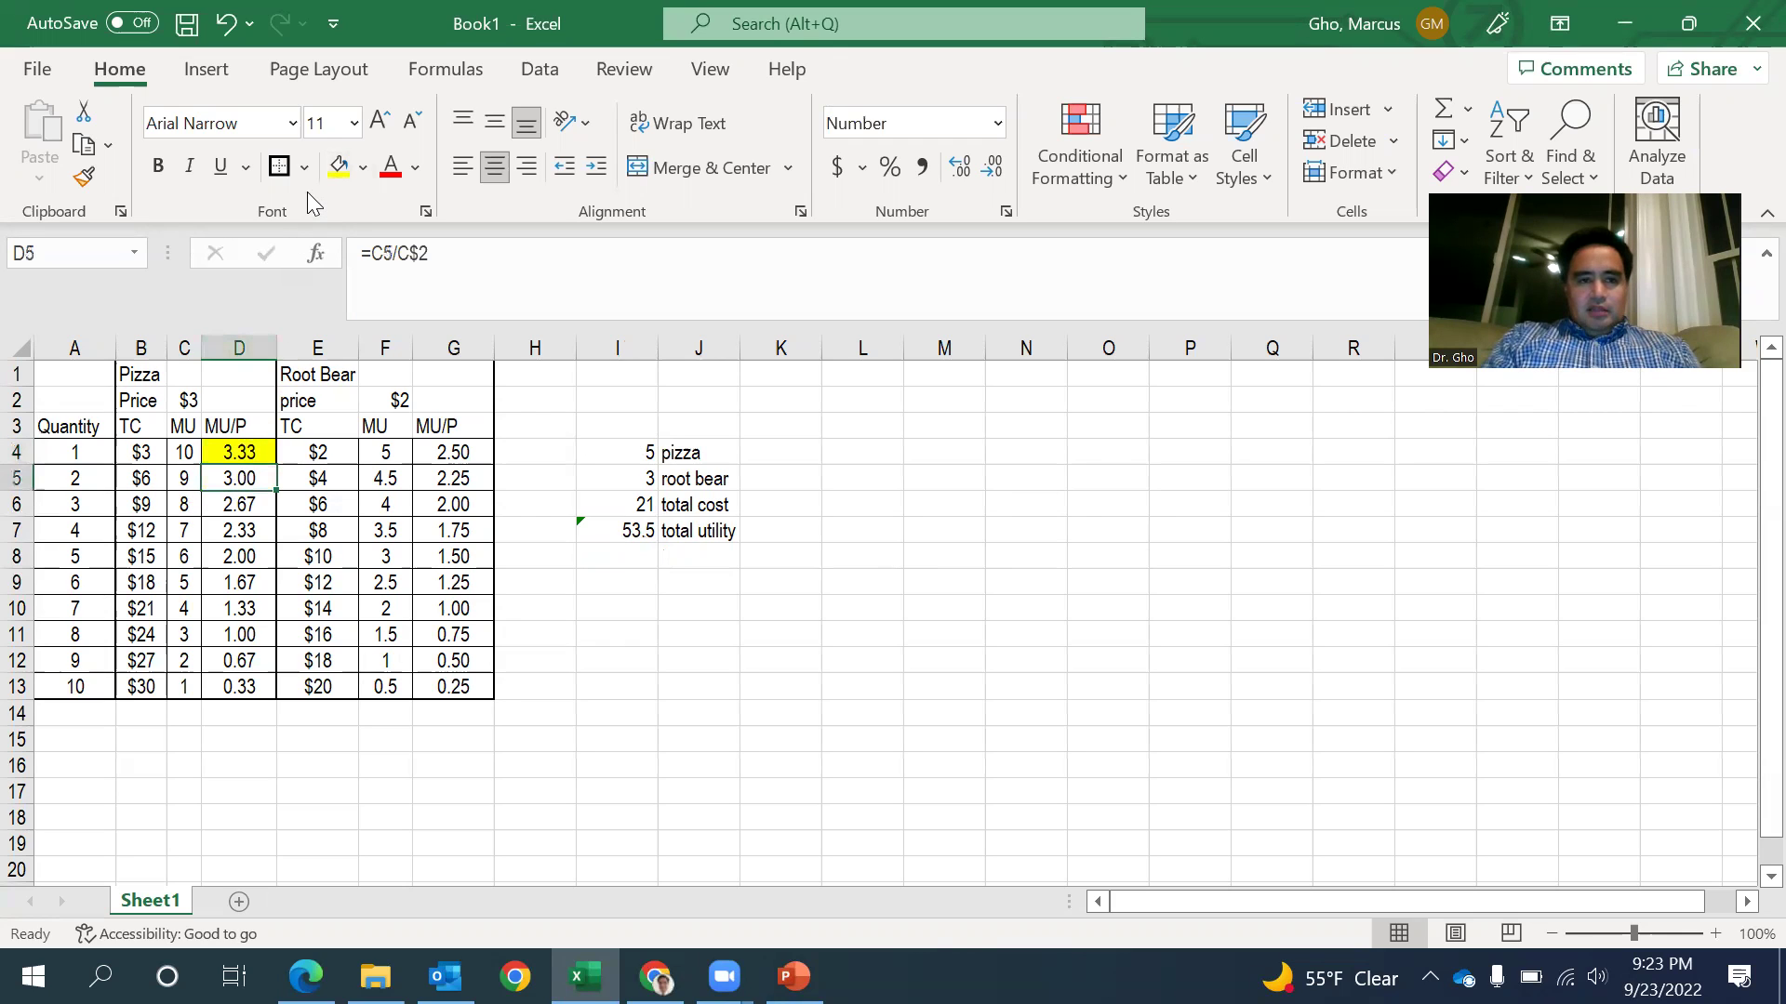
key(F4)
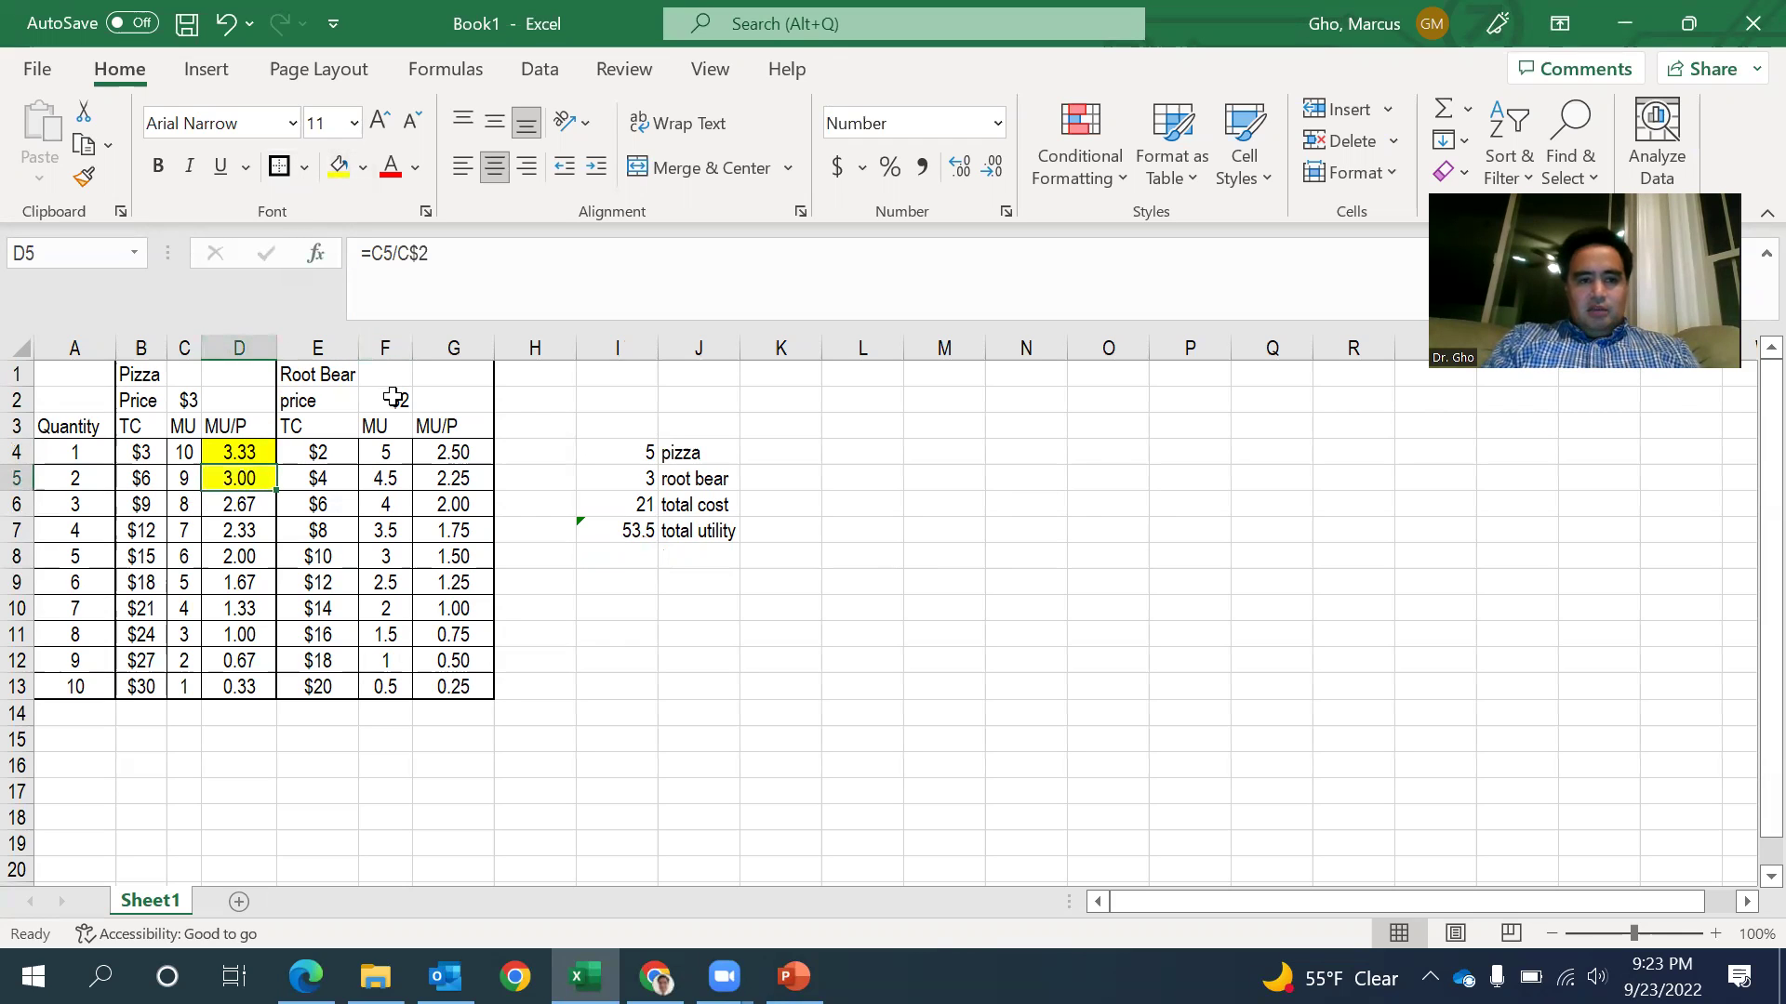
click(249, 511)
click(339, 165)
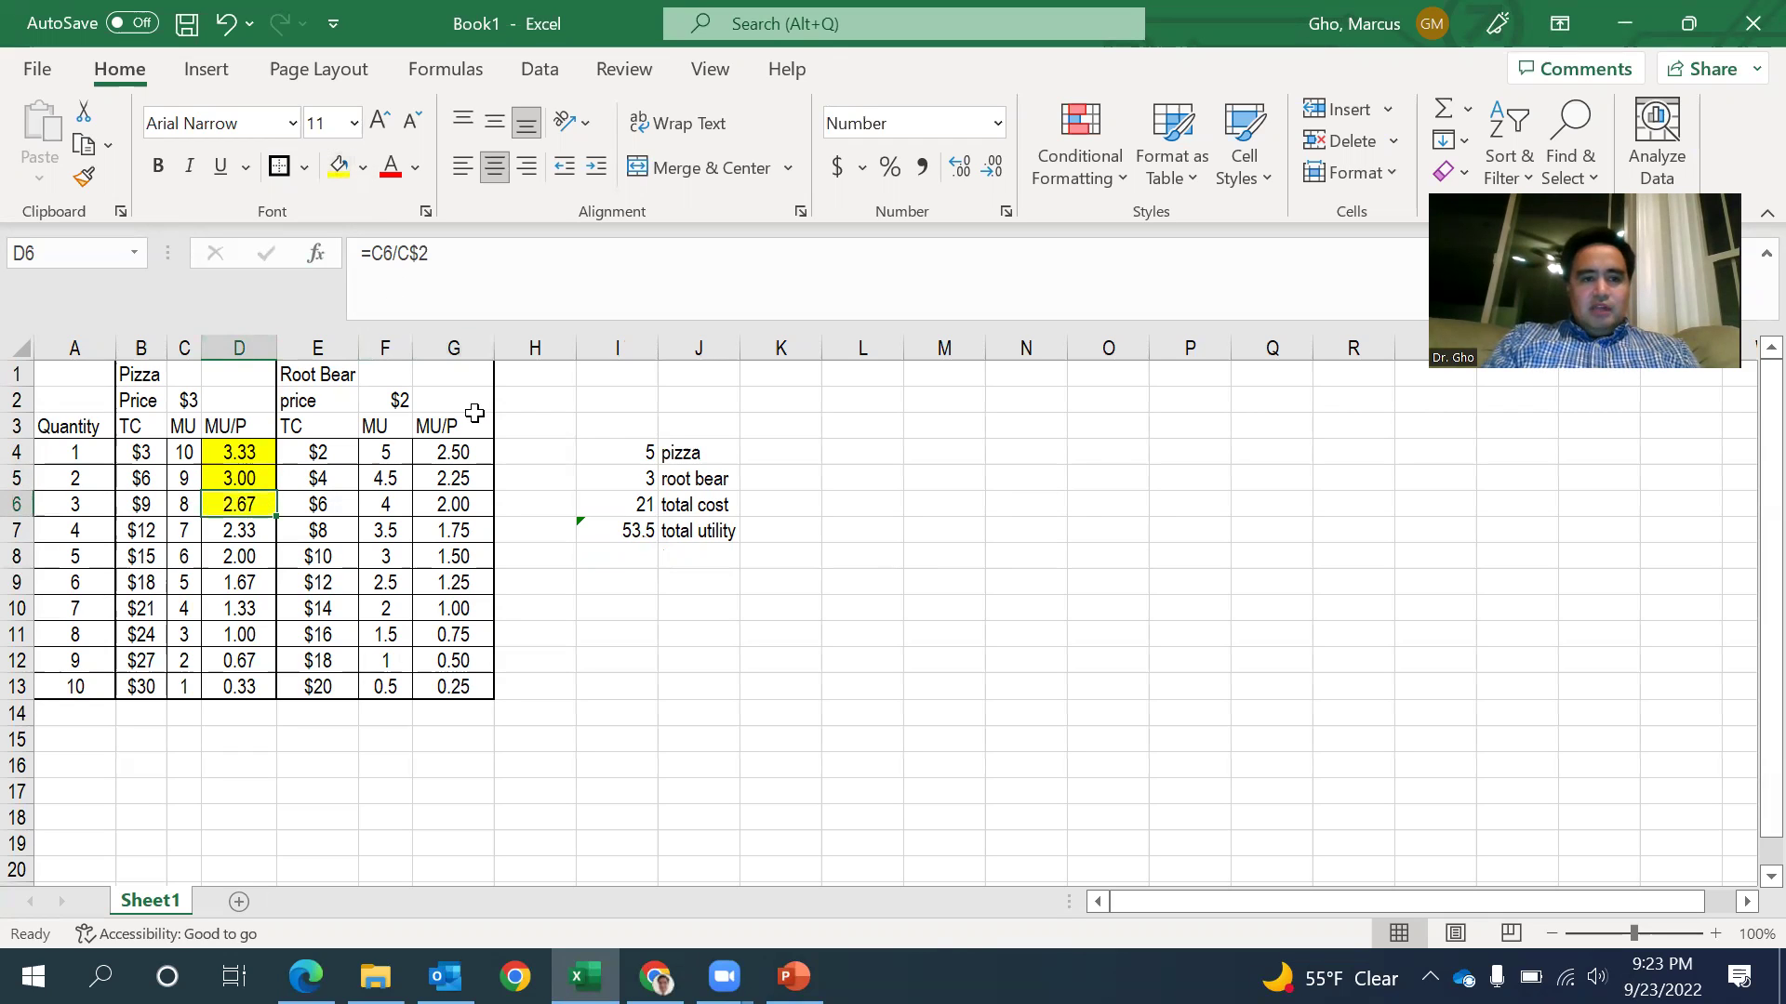
Fill the root beer 2.50, pizza 2.33 and root beer 2.25 MU/P cells yellow.
click(451, 448)
click(338, 165)
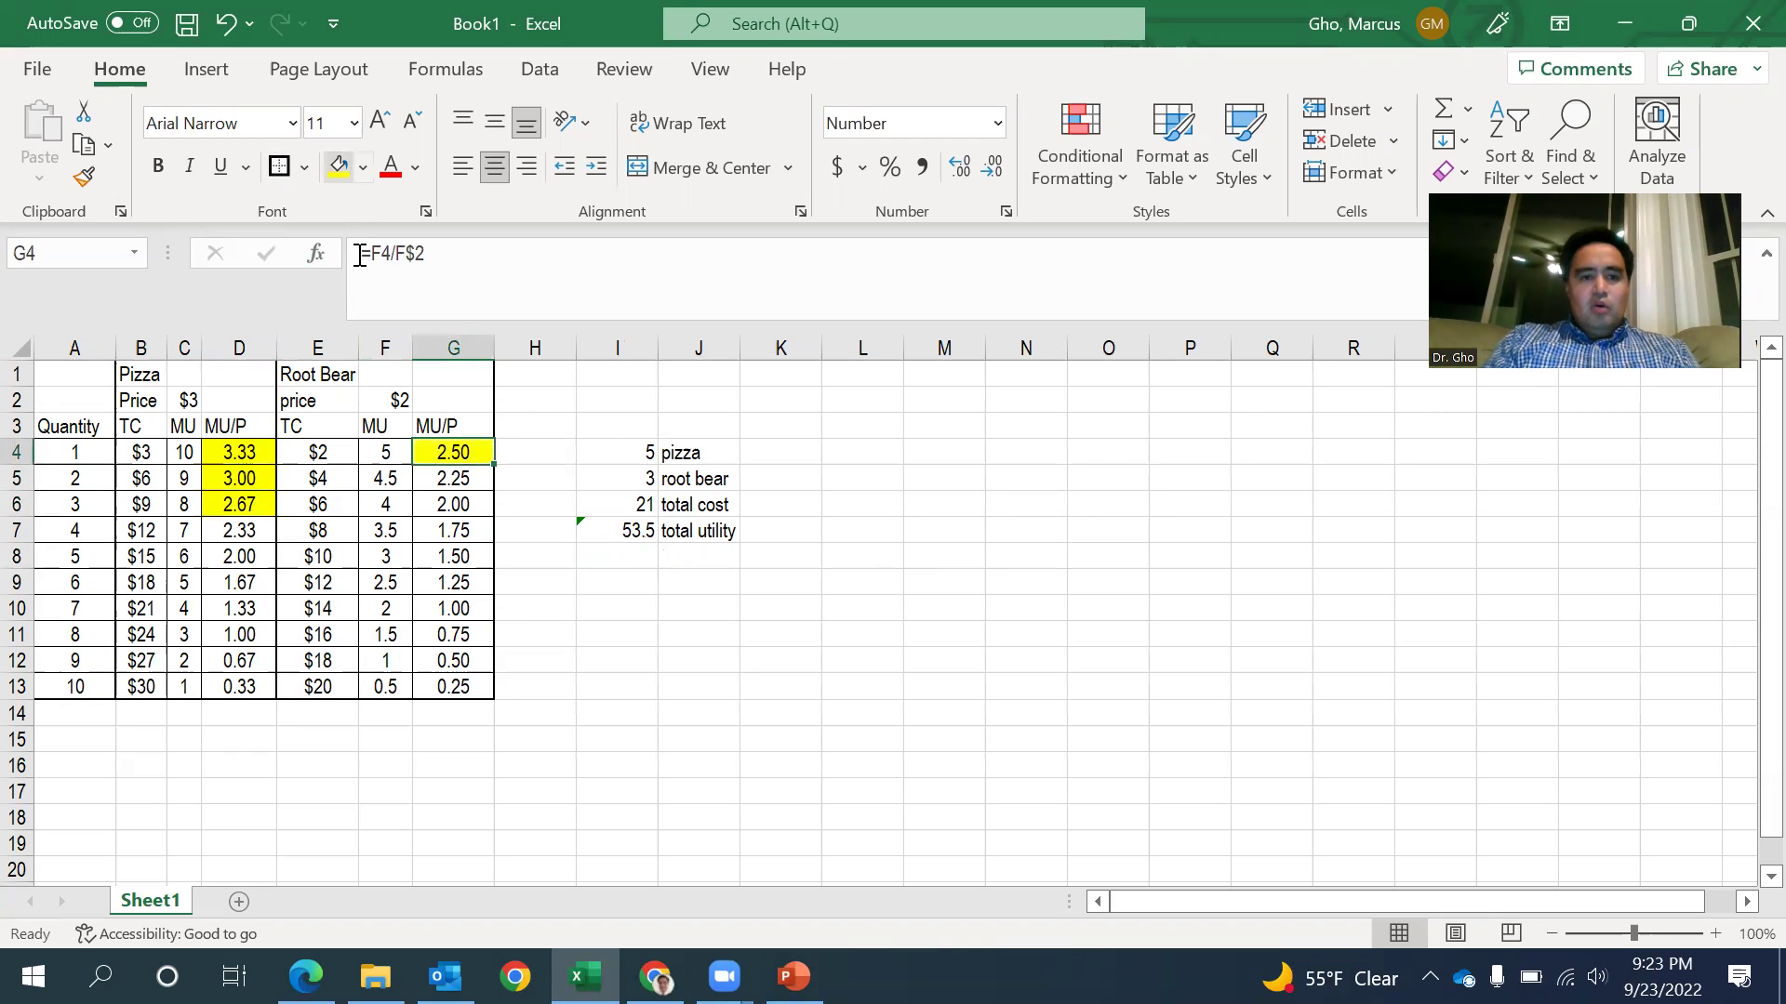
click(244, 529)
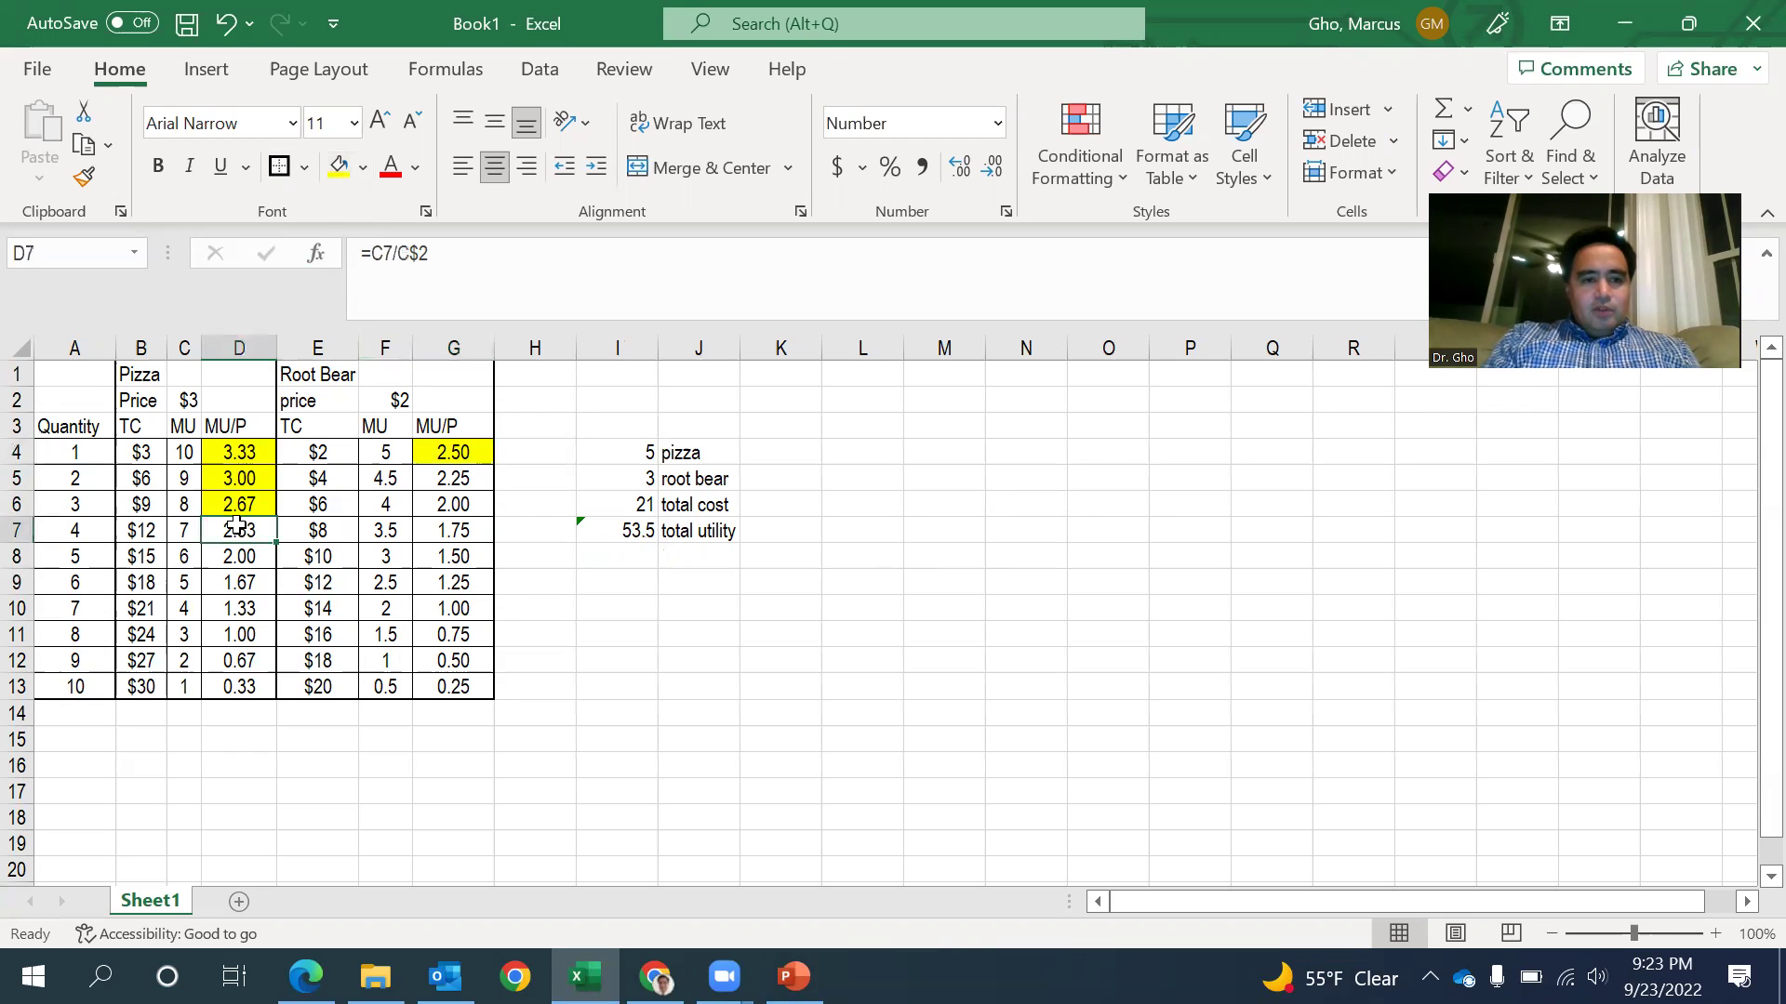
click(339, 165)
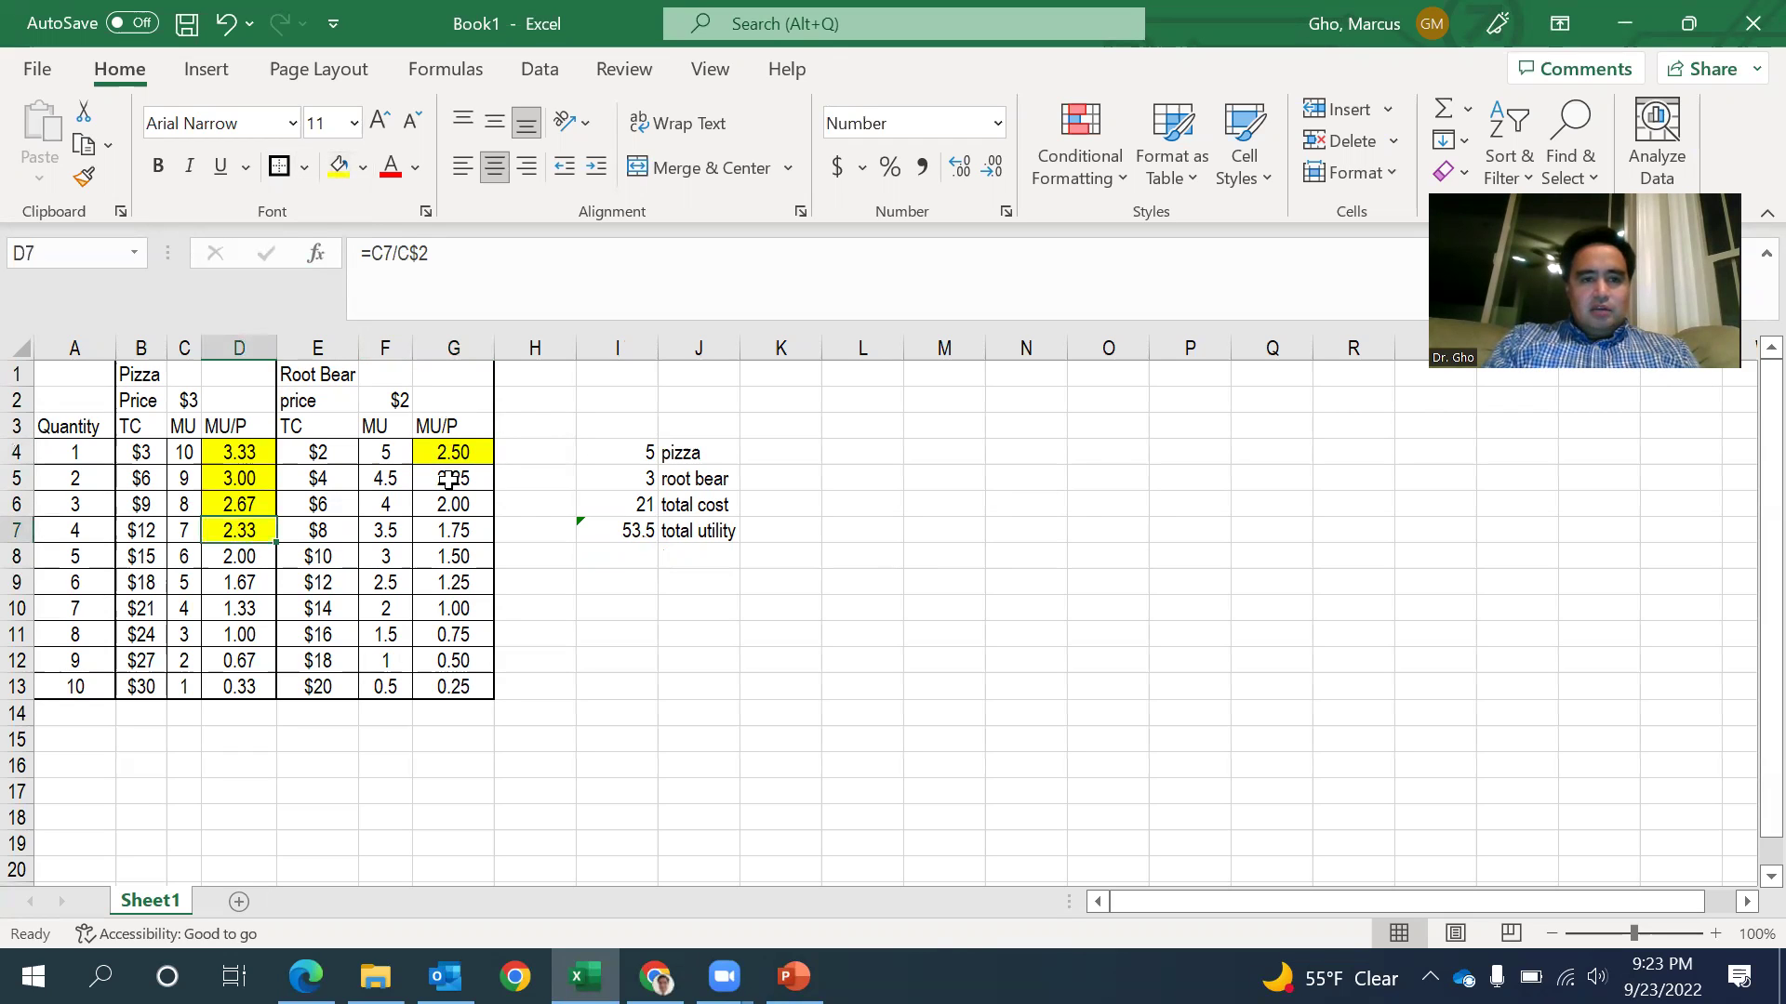
click(449, 478)
click(338, 166)
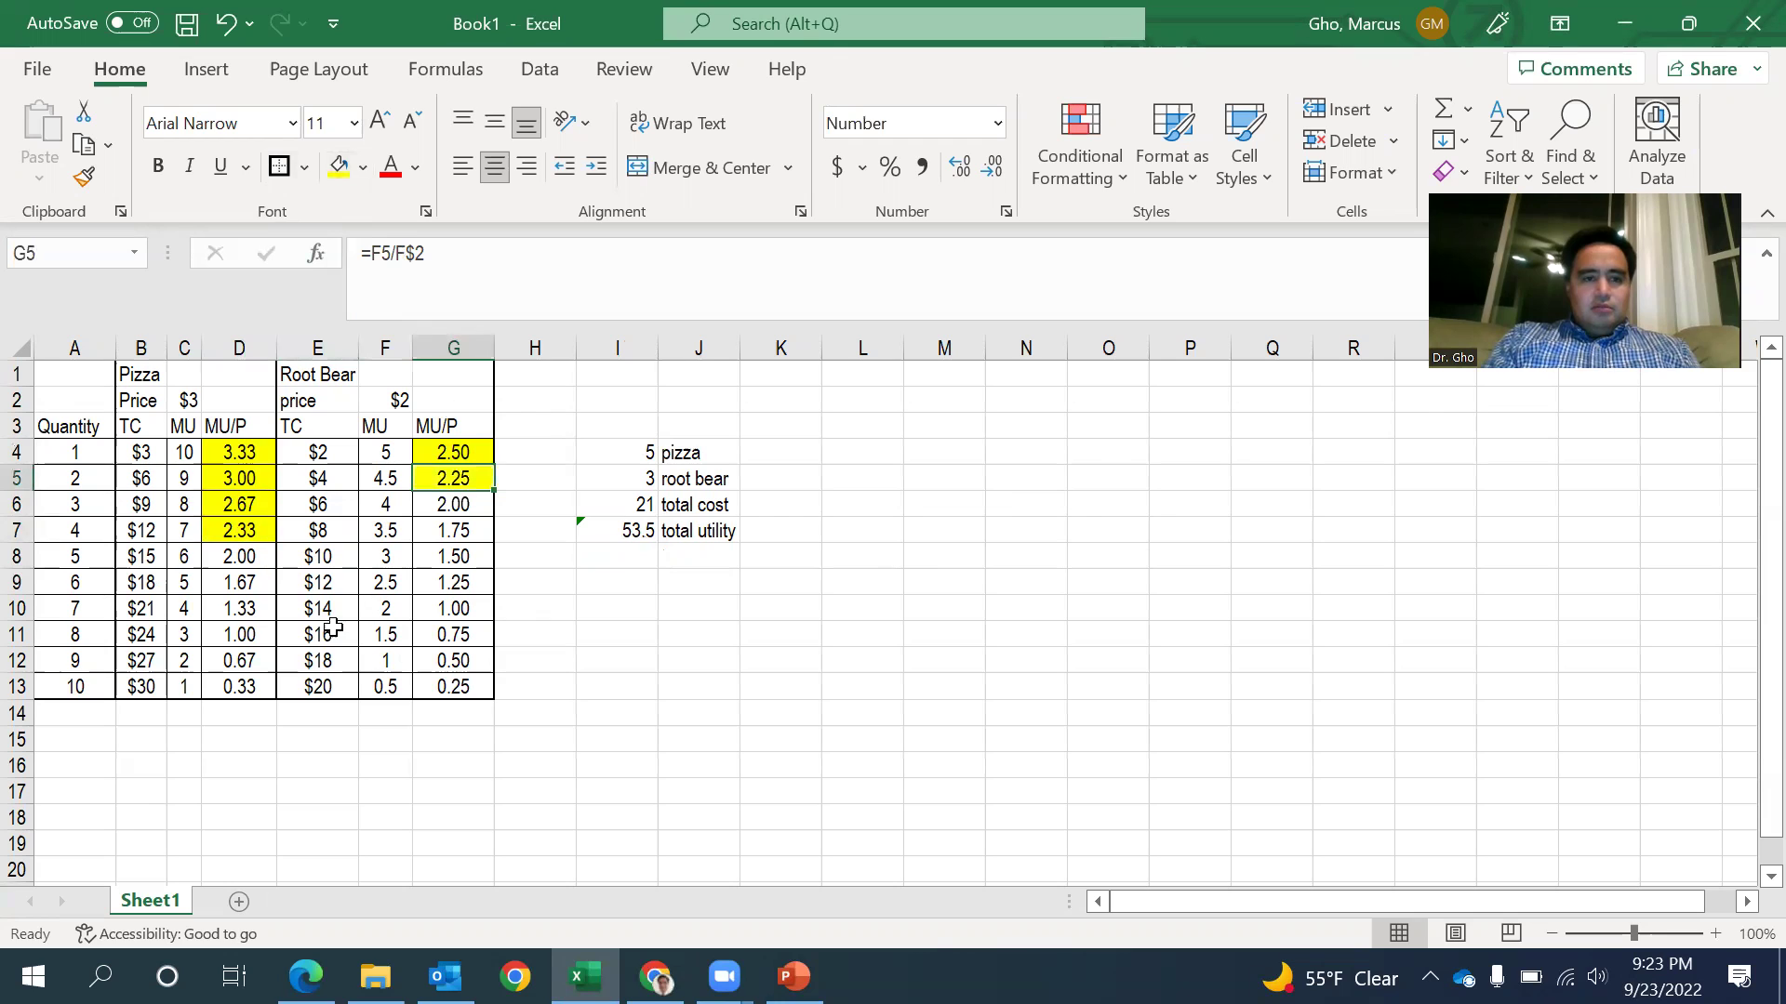